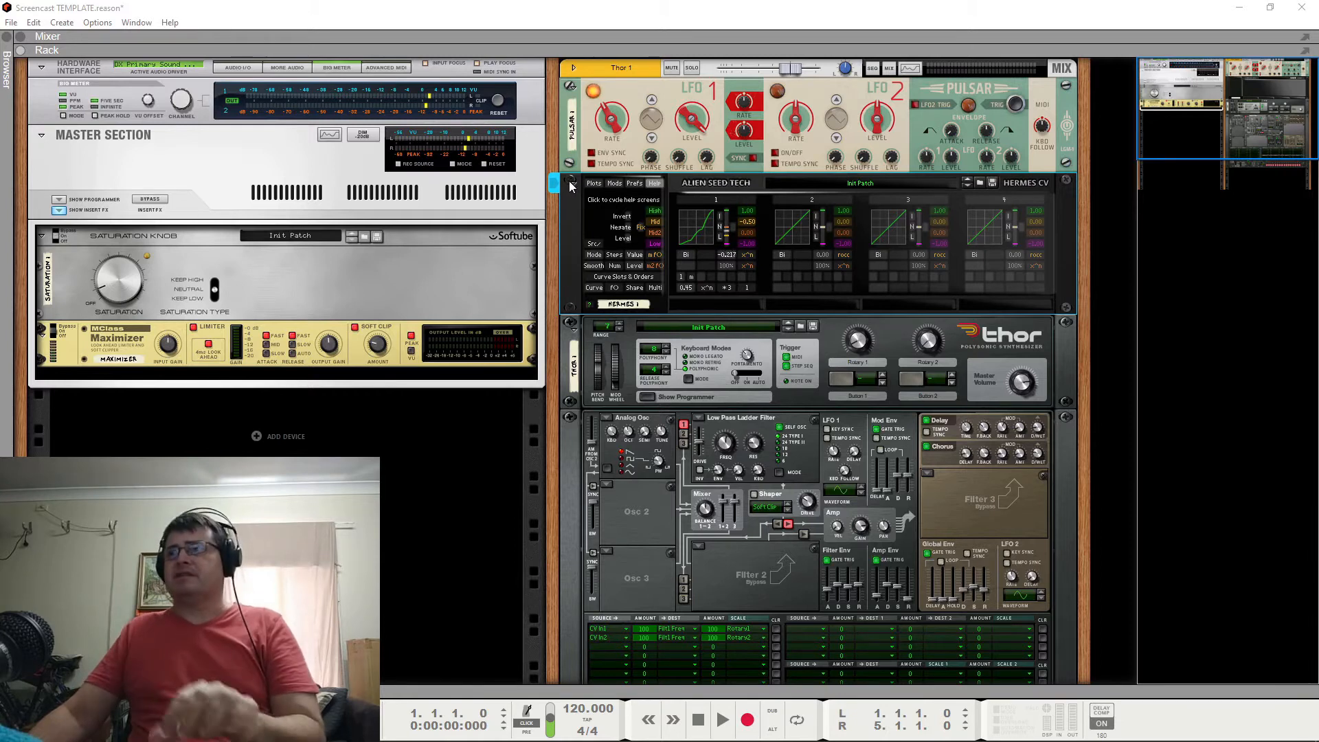
# Collapse the Pulsar and Hermes CV devices in the rack and select the Thor synthesizer.
pyautogui.click(575, 110)
pyautogui.click(574, 108)
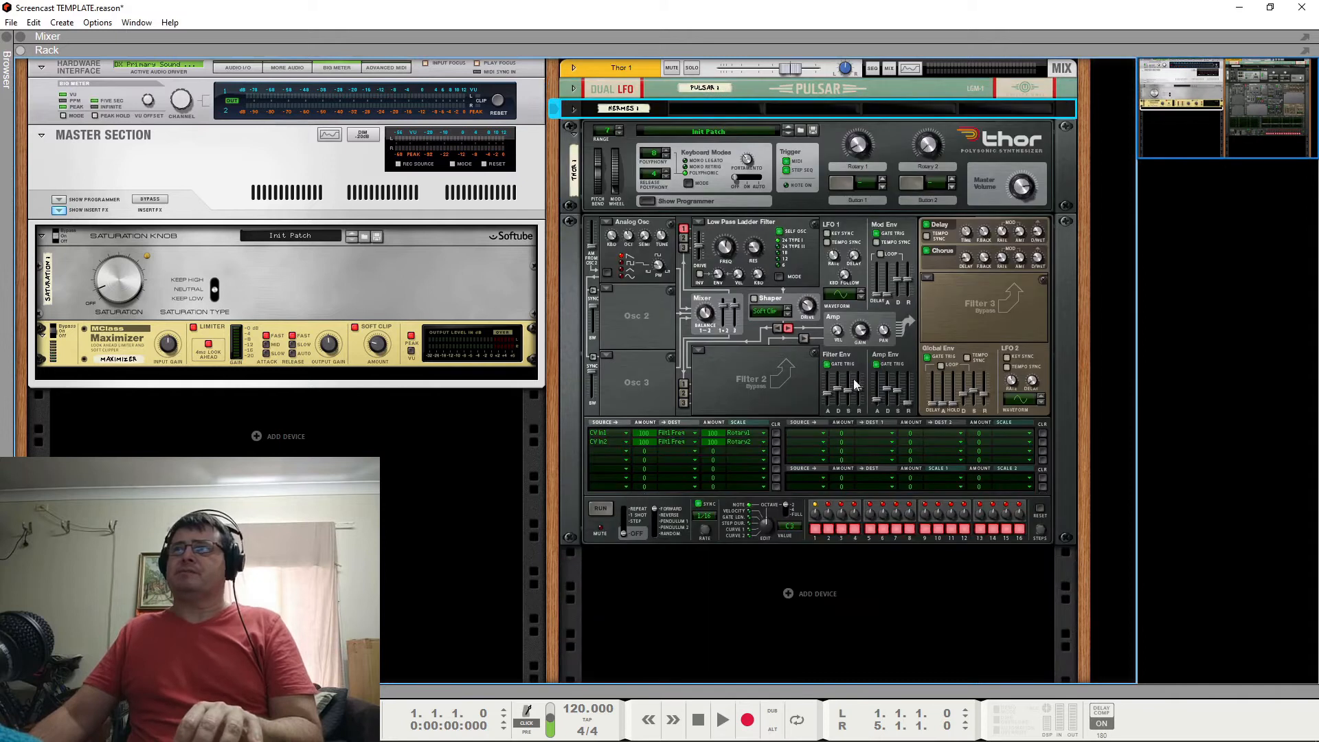
pyautogui.click(828, 160)
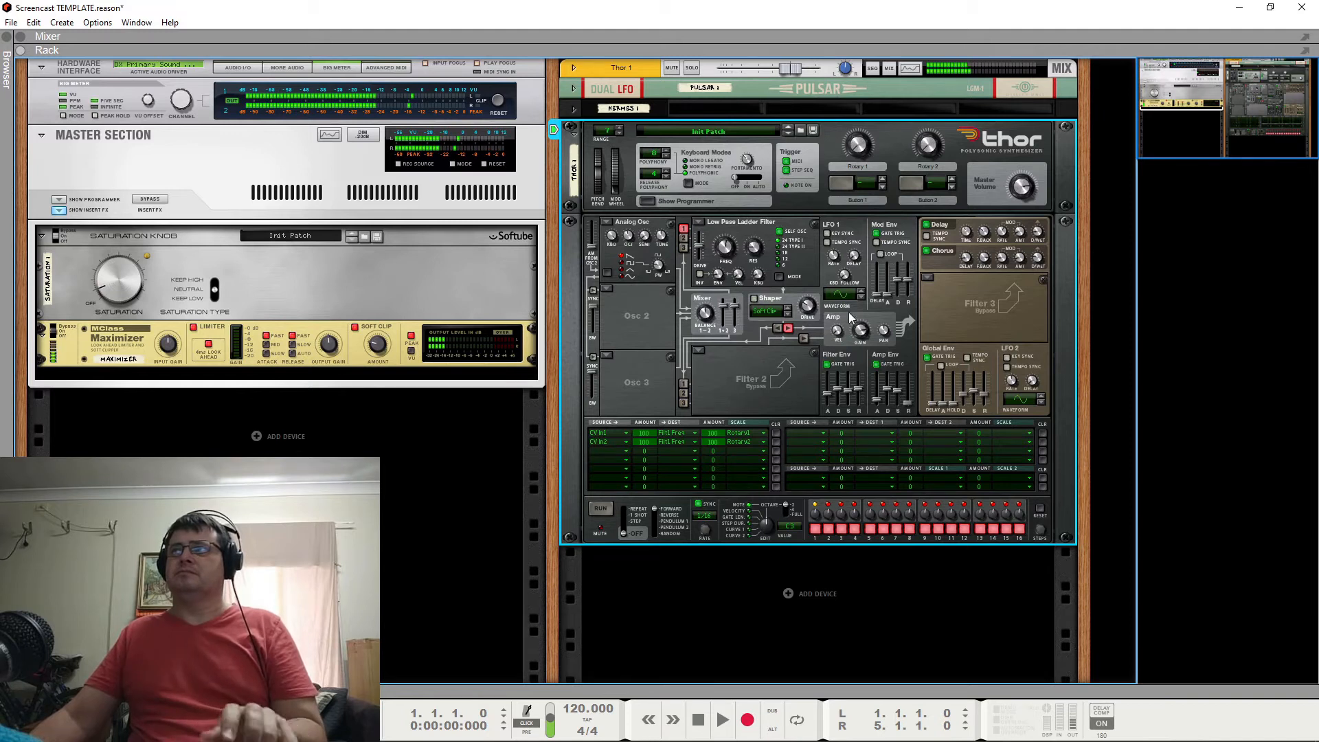
# Turn off Thor's Chorus and Delay effects and adjust the Filter 1 envelope amount.
pyautogui.click(927, 252)
pyautogui.click(928, 226)
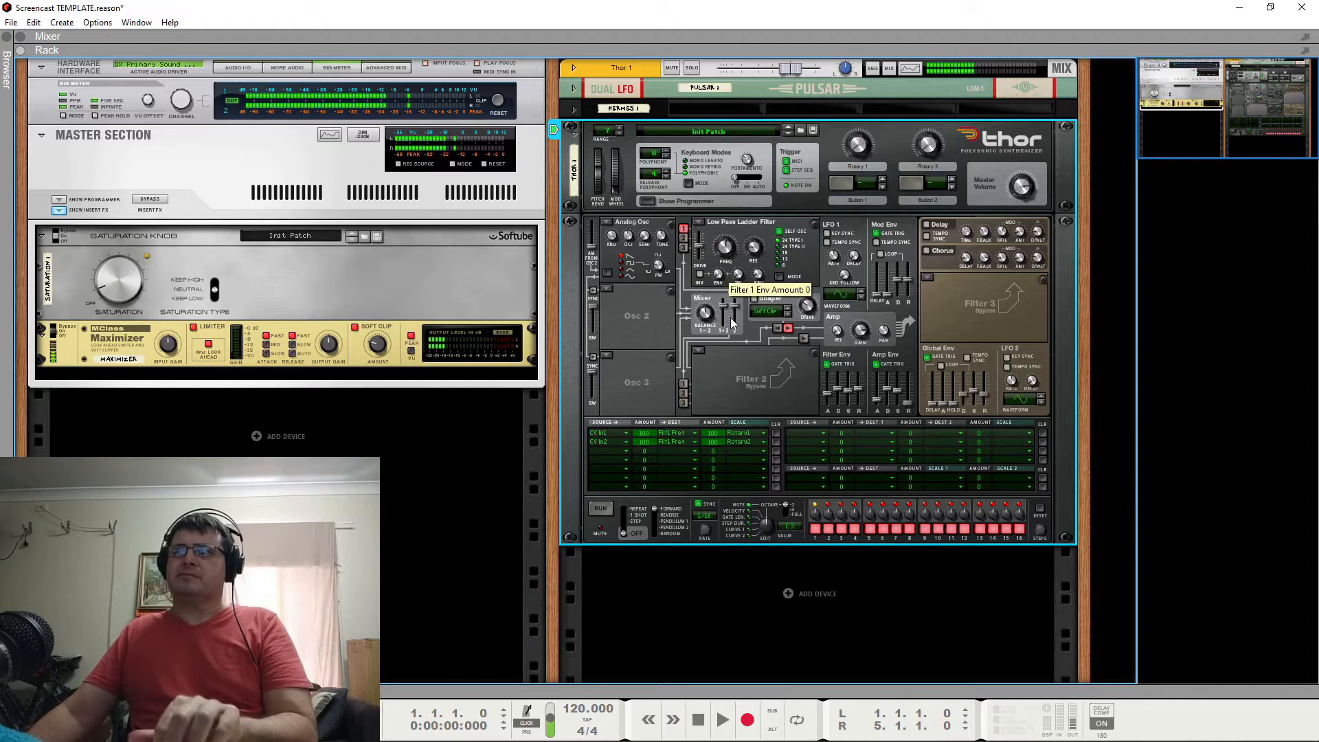
pyautogui.moveTo(730, 311); pyautogui.dragTo(721, 278)
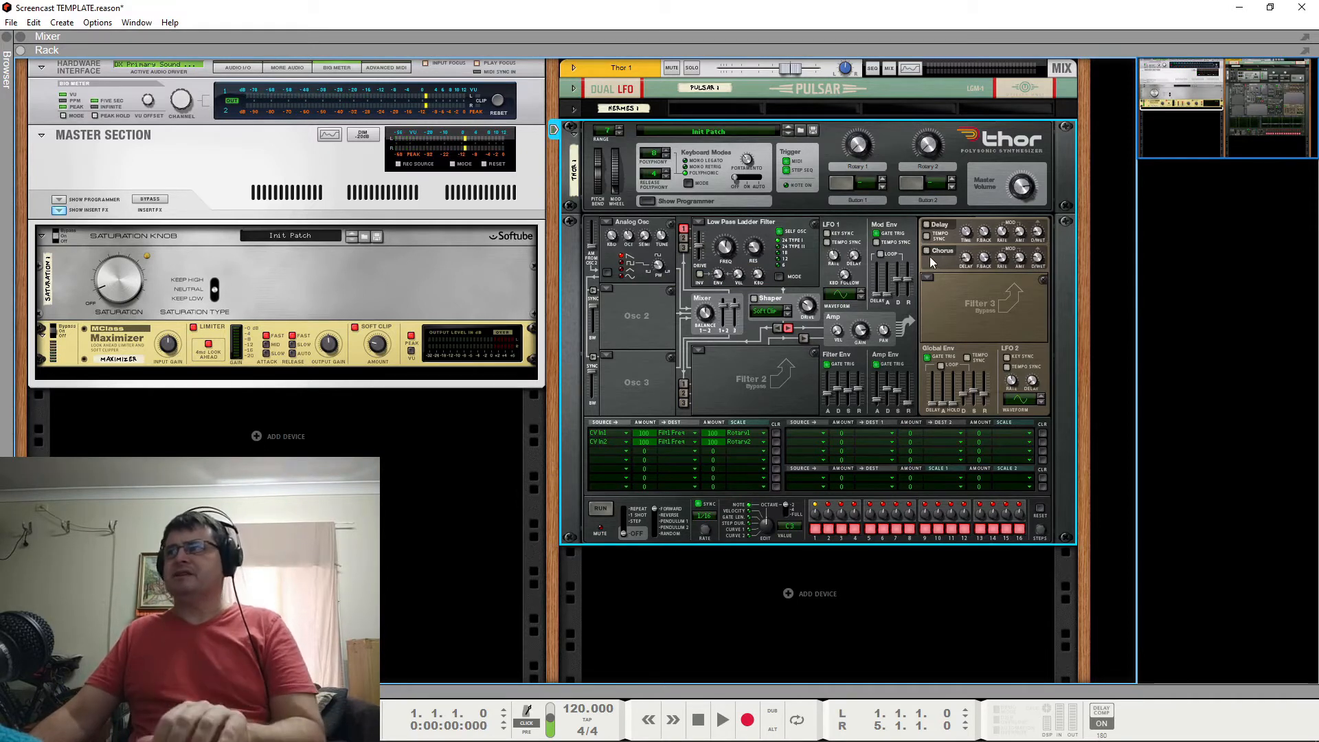
# Try an Analog oscillator in Thor's Osc 2 slot routed to Filter 1, and set the slot back to Off.
pyautogui.click(606, 289)
pyautogui.click(627, 298)
pyautogui.click(684, 239)
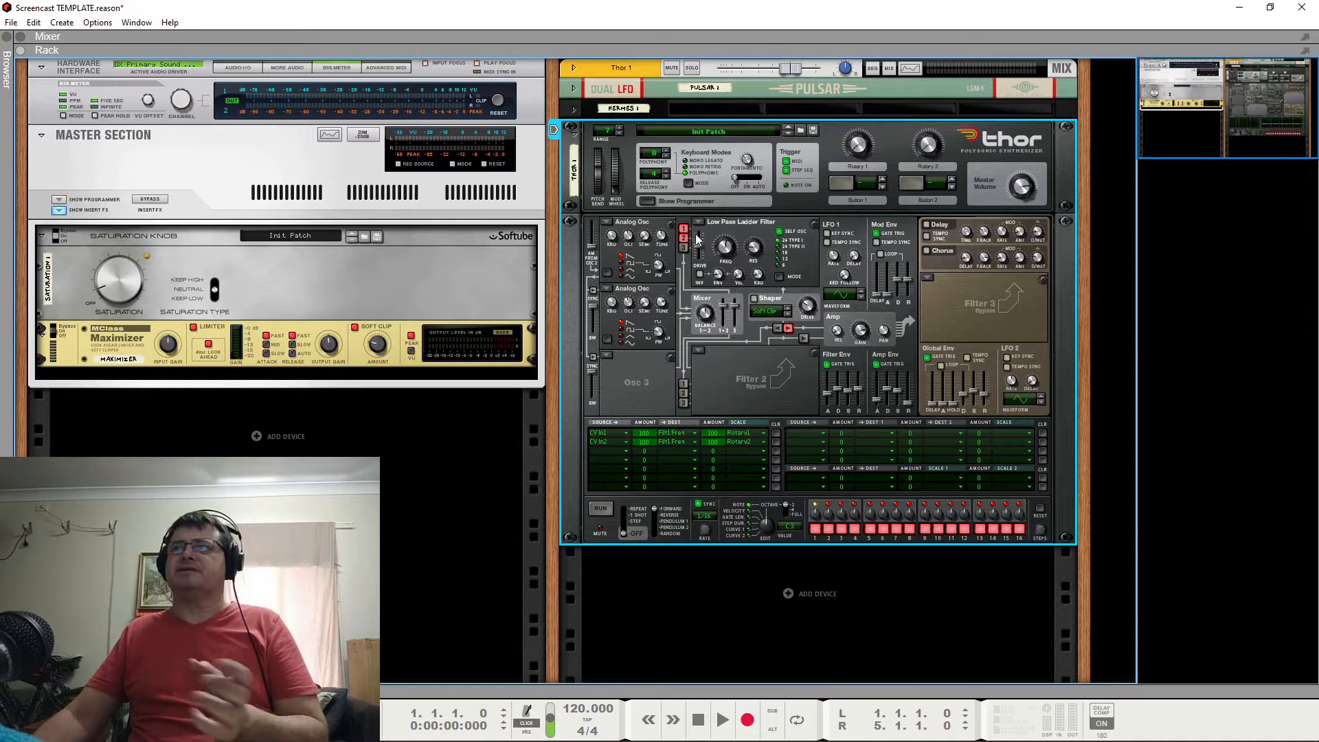
pyautogui.click(607, 290)
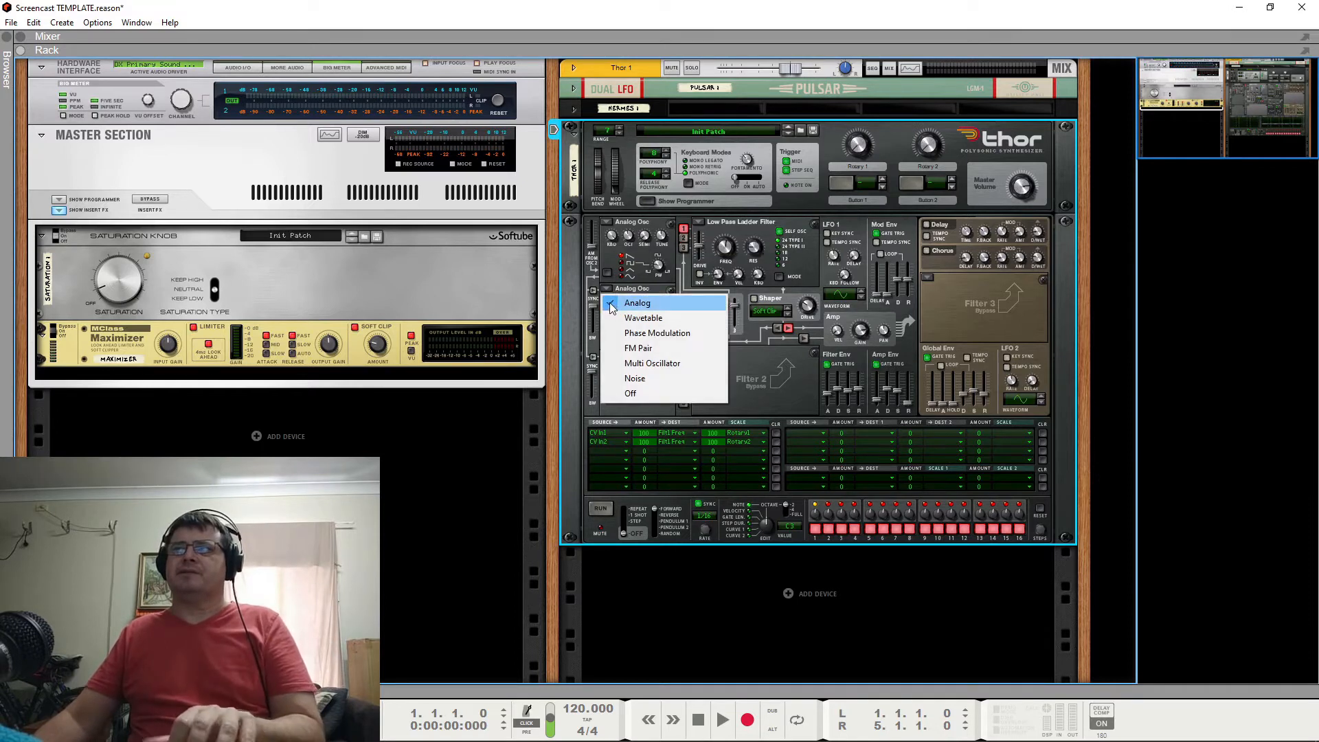
pyautogui.click(631, 393)
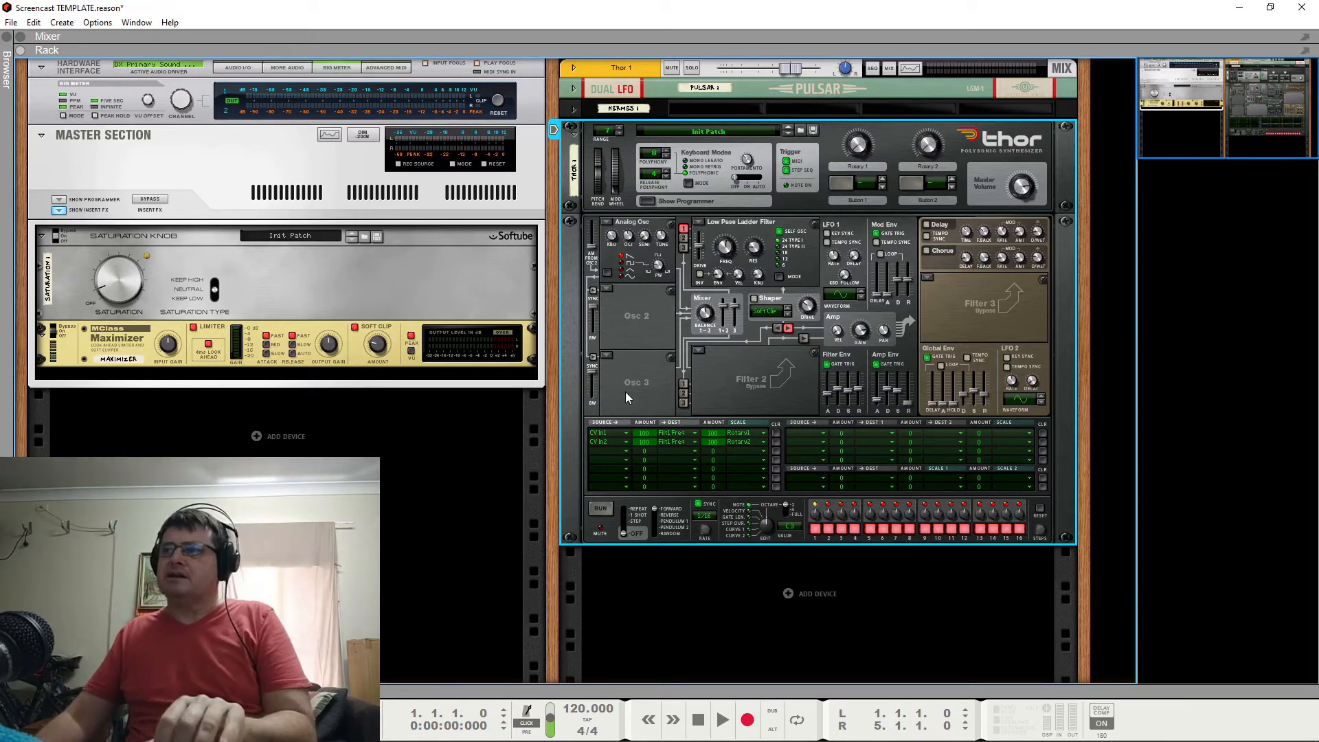
# Turn on Thor's Chorus and set its dry/wet mix to 21.
pyautogui.click(926, 252)
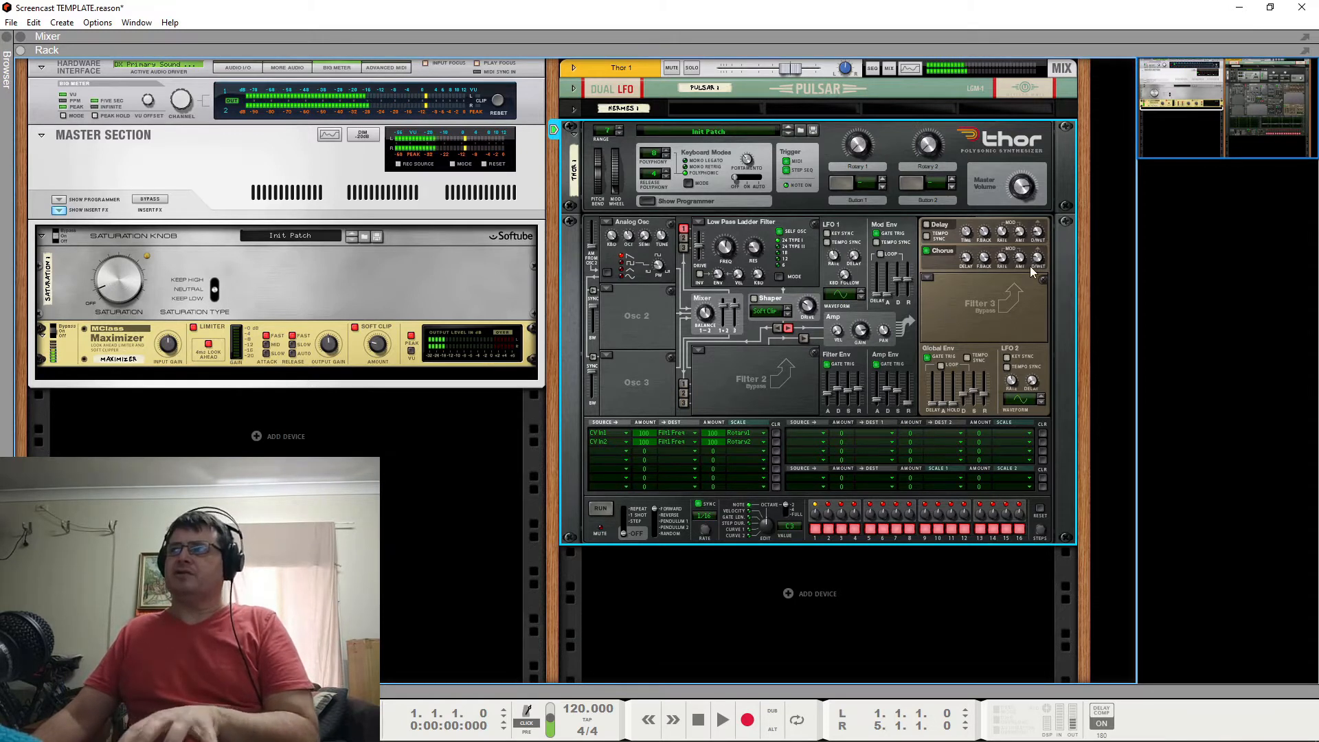
pyautogui.moveTo(1037, 257); pyautogui.dragTo(1003, 209)
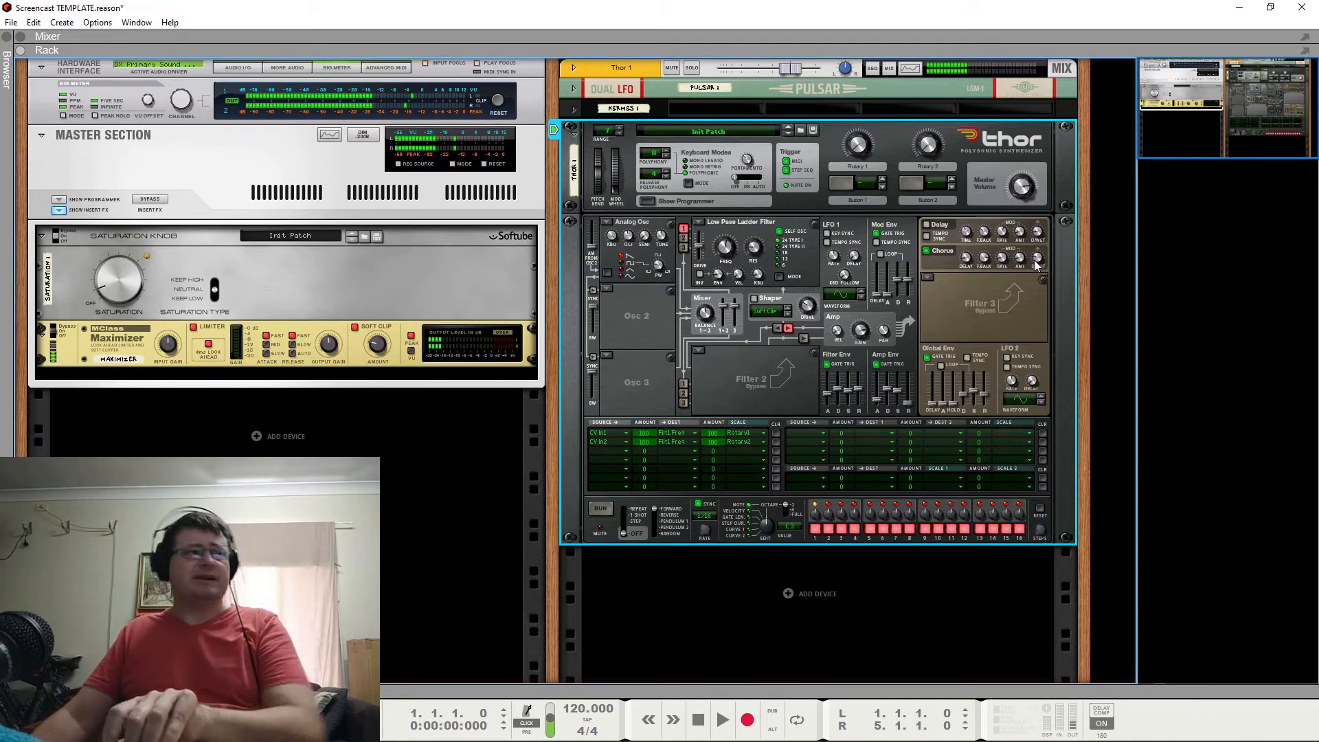
pyautogui.moveTo(1041, 266)
pyautogui.moveTo(1040, 266); pyautogui.dragTo(1046, 315)
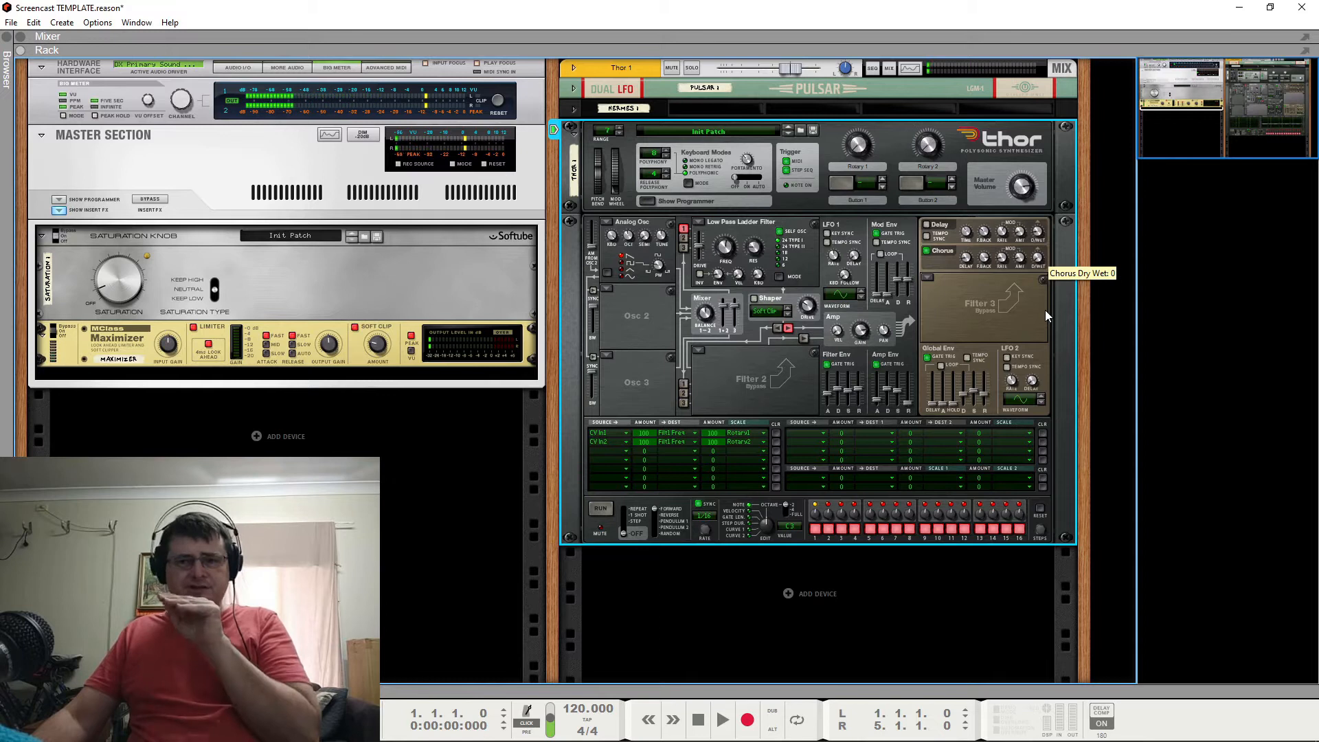
pyautogui.moveTo(1045, 312); pyautogui.dragTo(1050, 269)
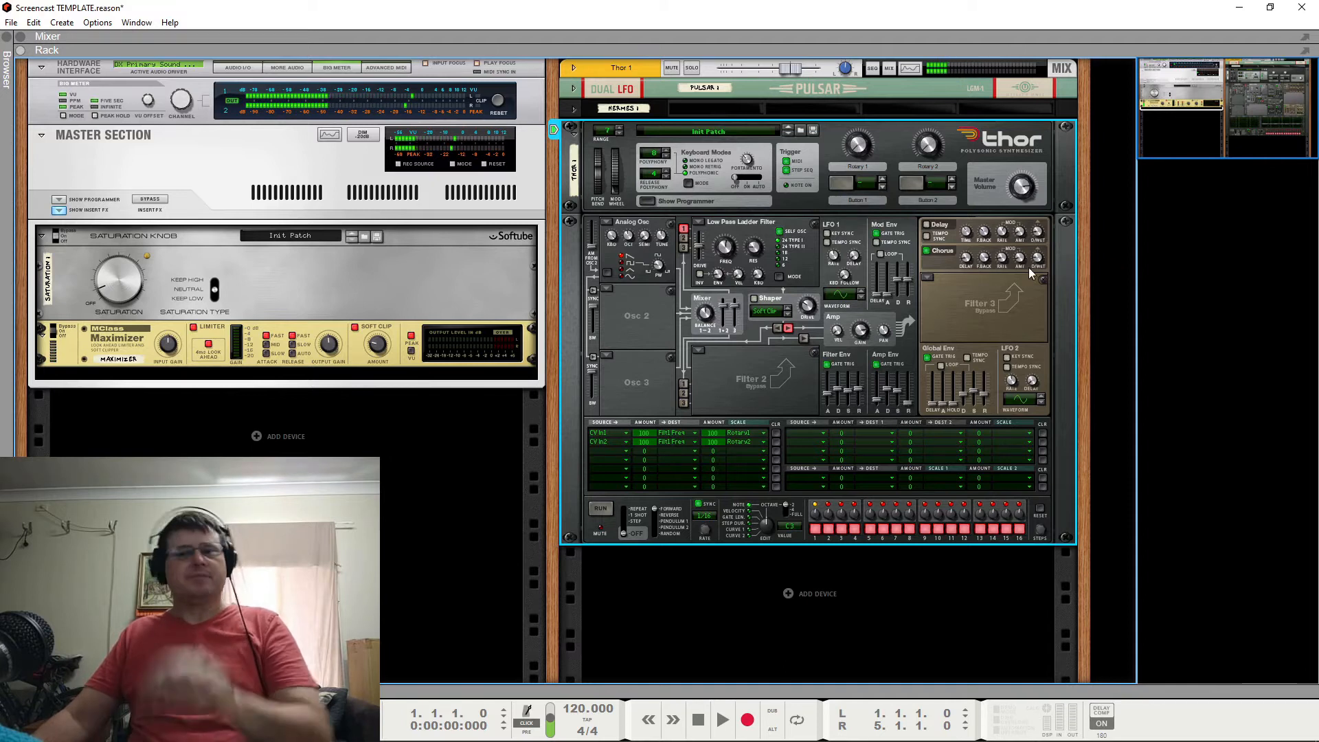
pyautogui.moveTo(1034, 264)
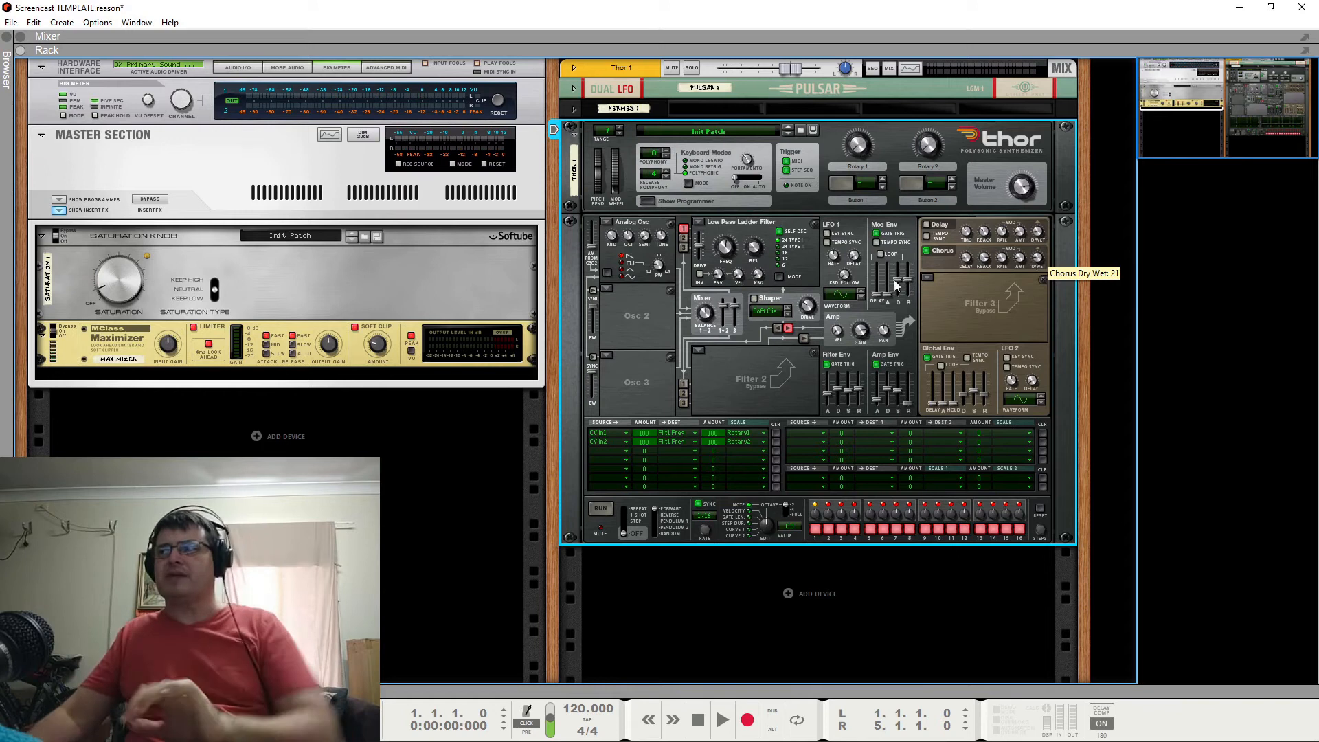
# Turn on Thor's Delay and lower its modulation amount and dry/wet mix.
pyautogui.click(926, 225)
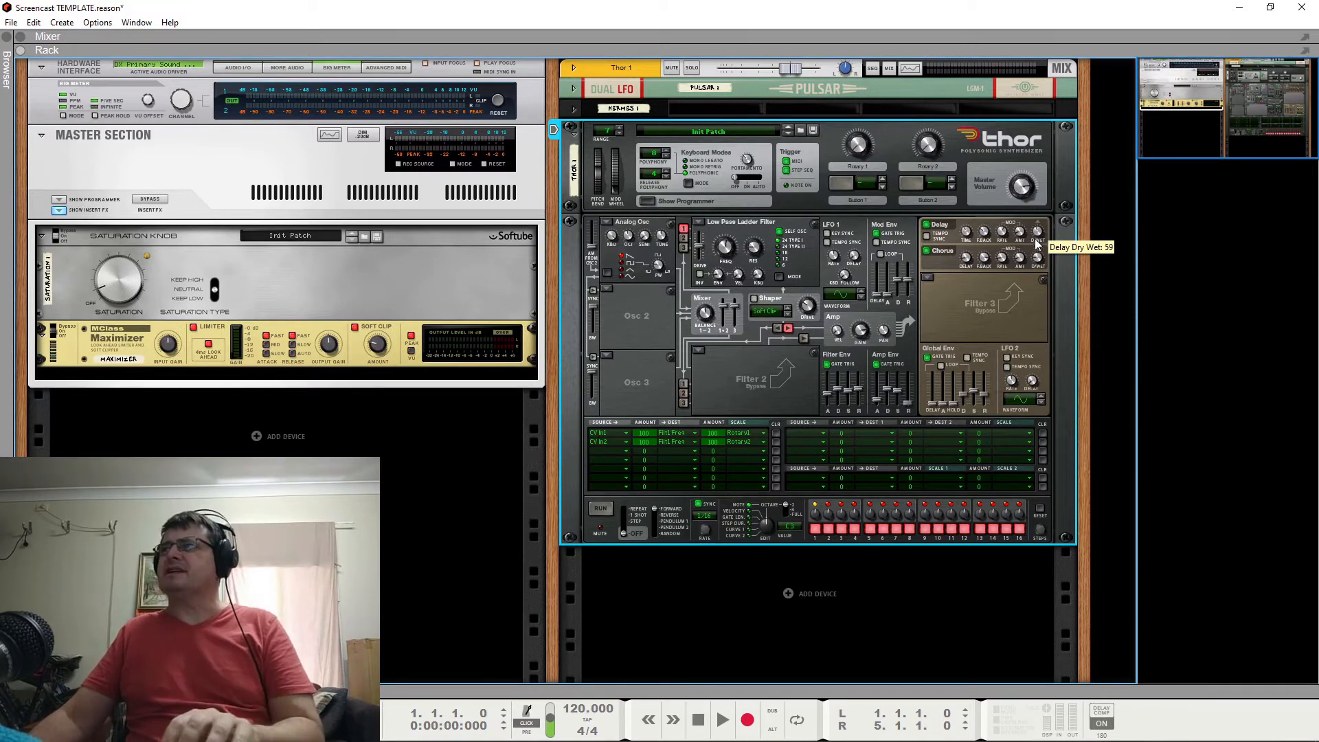
pyautogui.moveTo(1039, 272); pyautogui.dragTo(1045, 343)
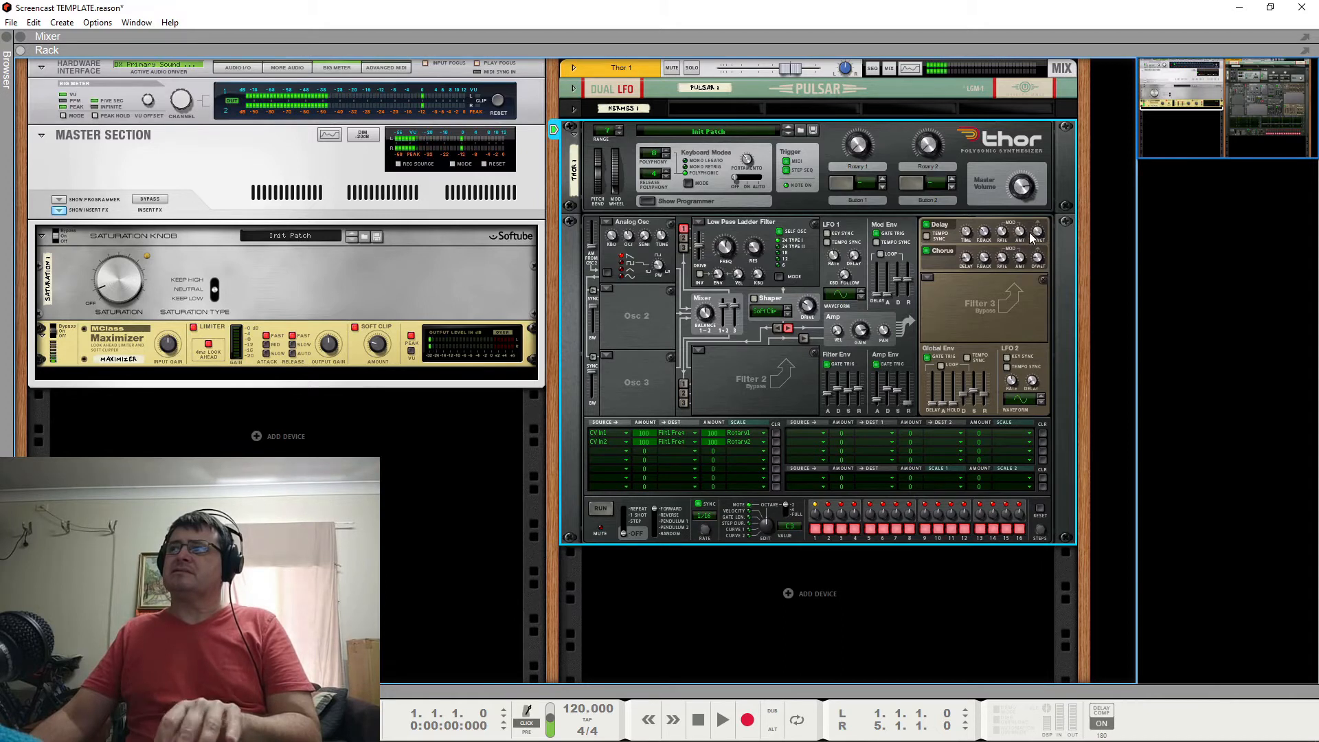
pyautogui.moveTo(1020, 233); pyautogui.dragTo(1020, 302)
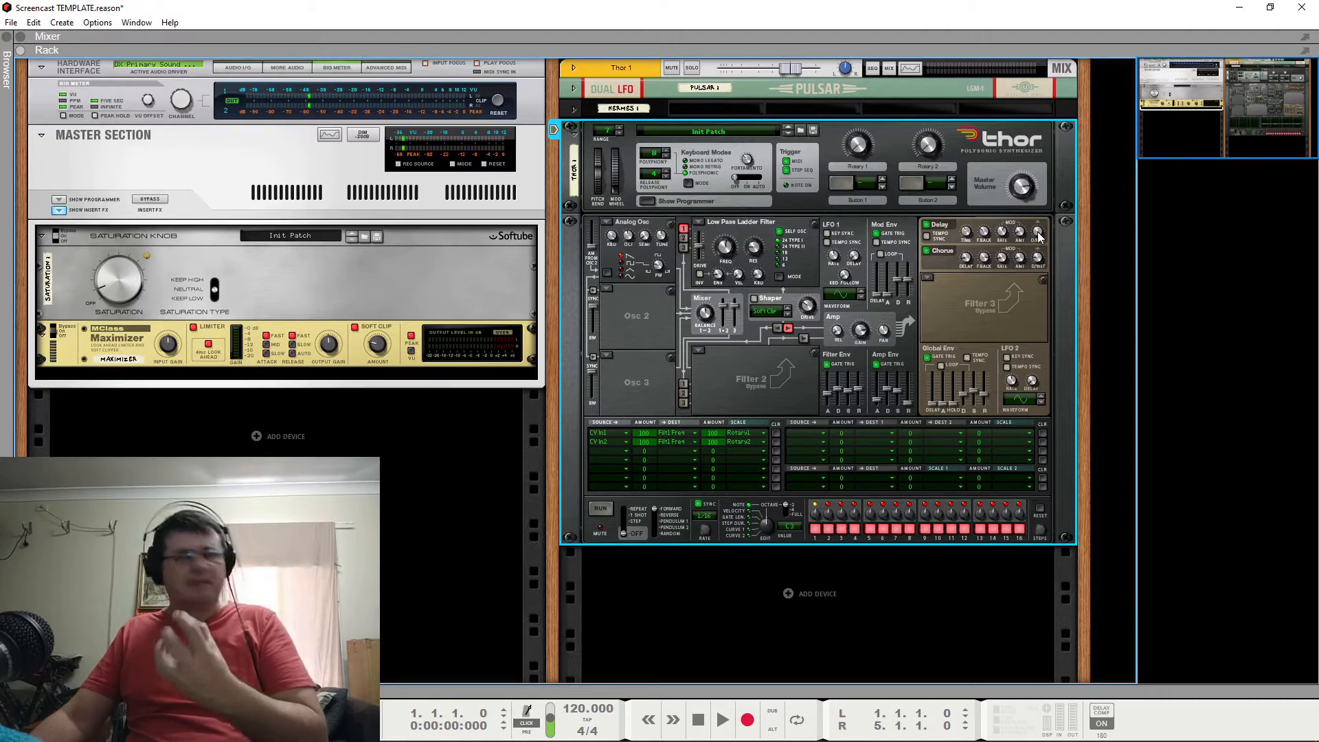
pyautogui.moveTo(1039, 237); pyautogui.dragTo(1040, 296)
pyautogui.moveTo(1044, 352); pyautogui.dragTo(1048, 391)
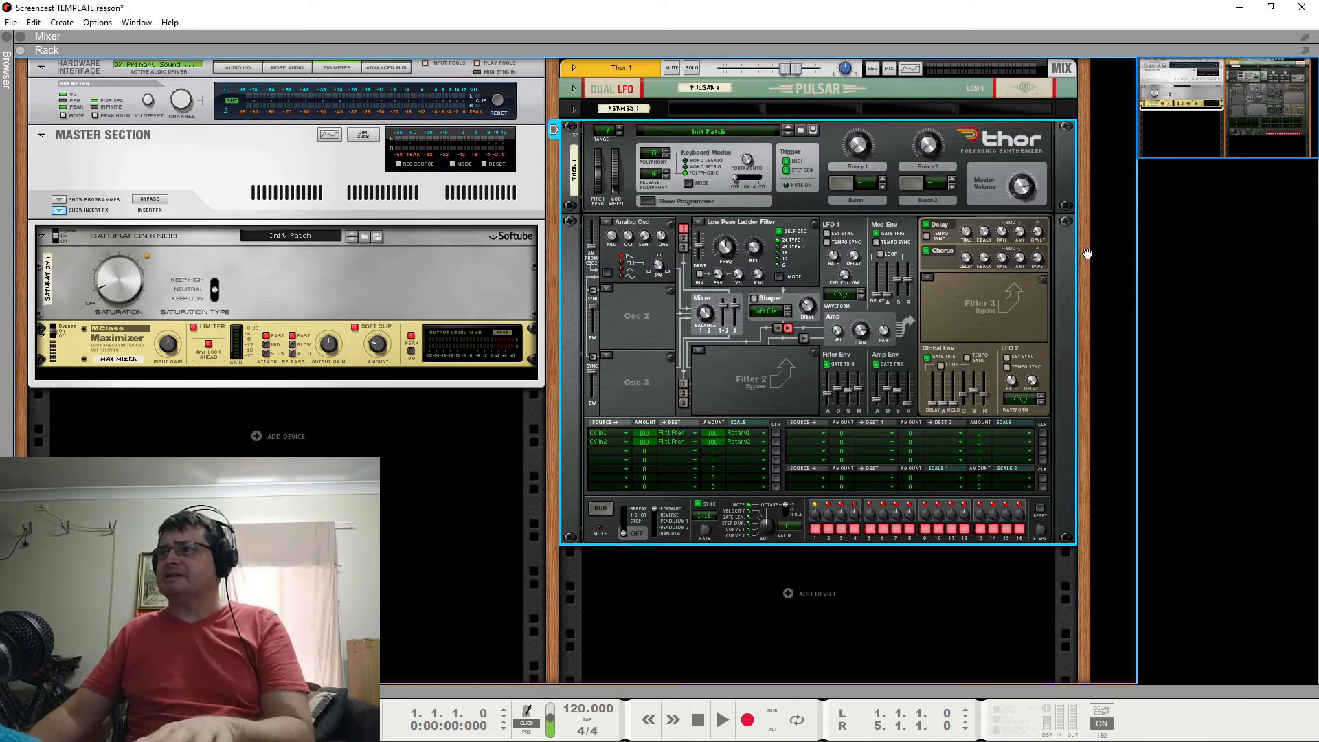
# Switch Thor's Chorus and Delay off and back on to compare the dry and processed sound.
pyautogui.click(929, 252)
pyautogui.click(929, 227)
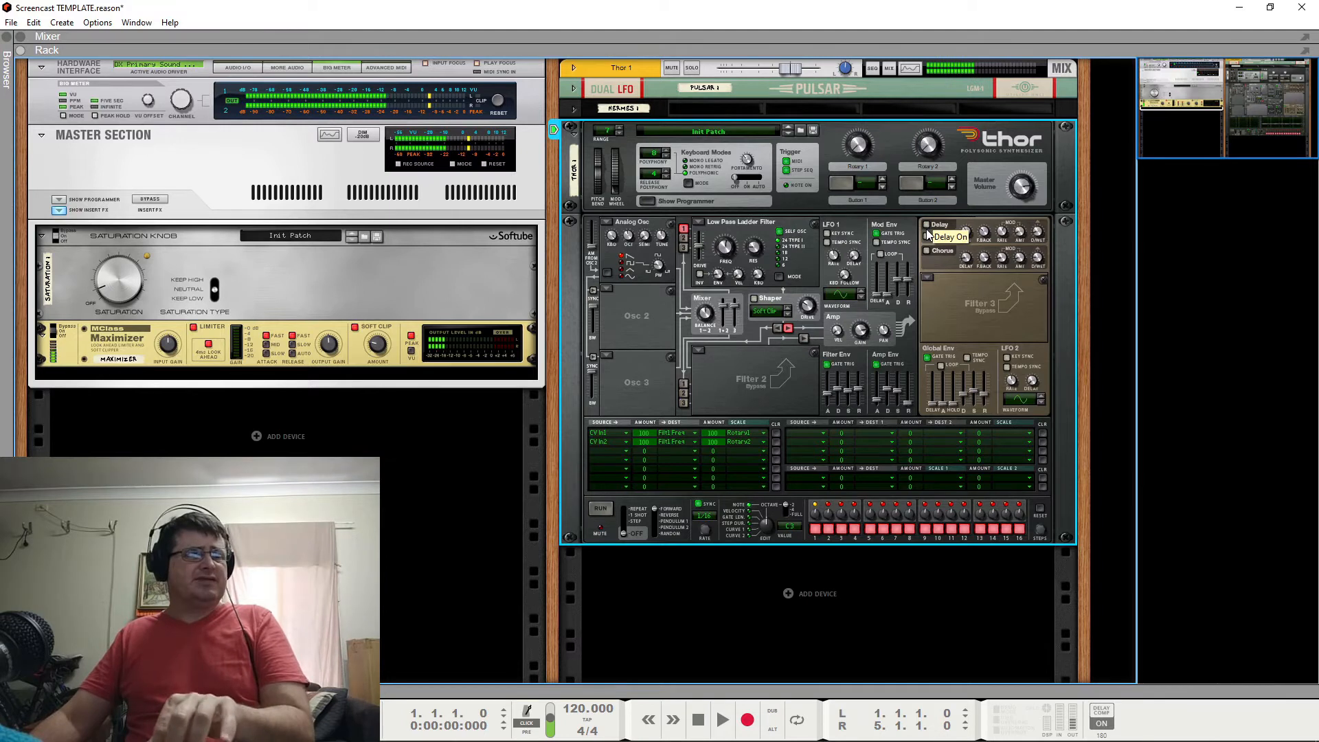
pyautogui.click(927, 227)
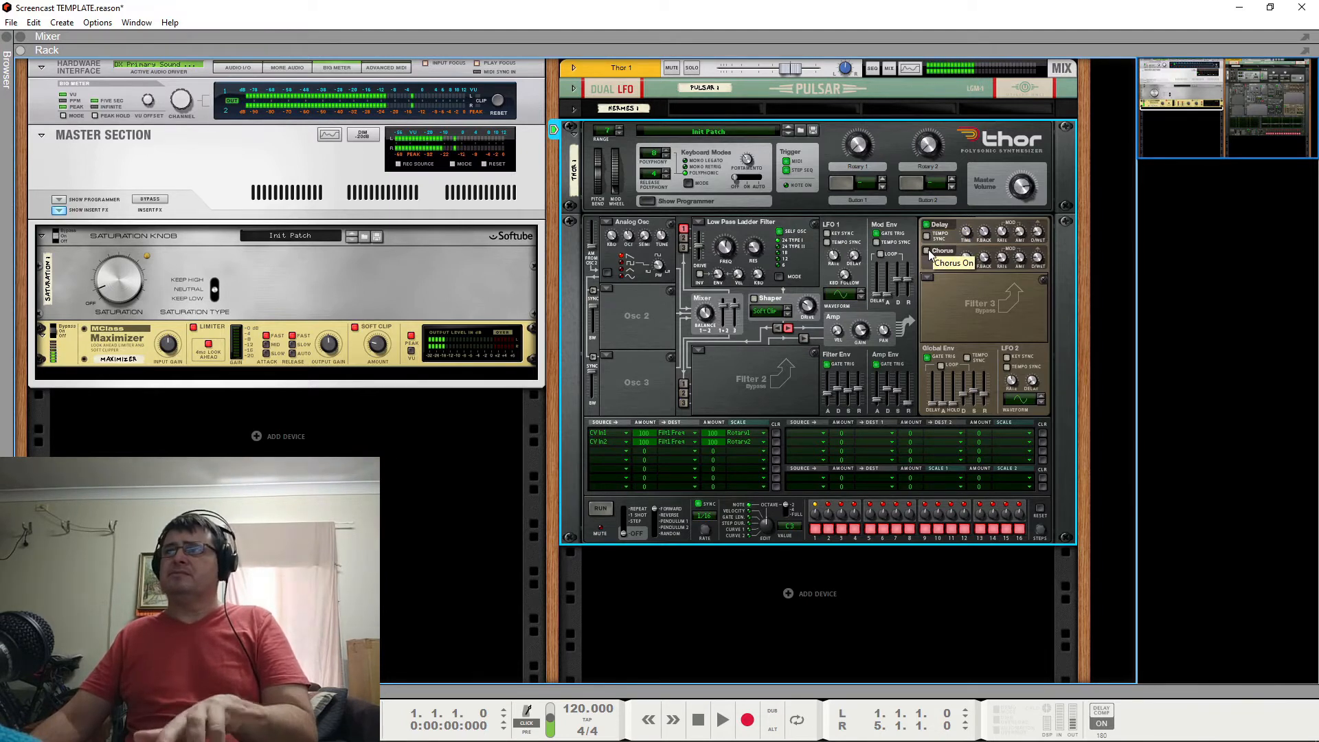
pyautogui.click(928, 251)
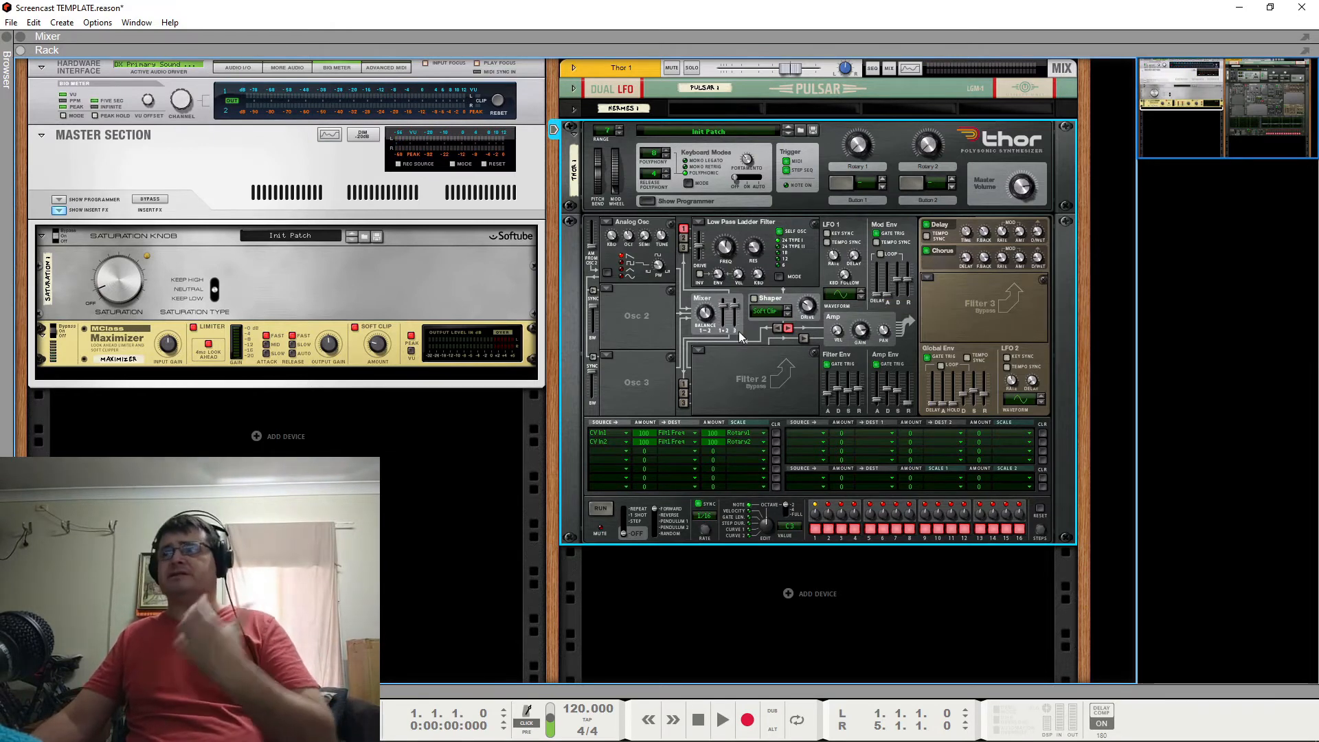
# Try routing LFO 1 to Osc 1 Pitch with an amount of 14 in the seventh modulation row, and clear that row.
pyautogui.click(605, 485)
pyautogui.click(687, 249)
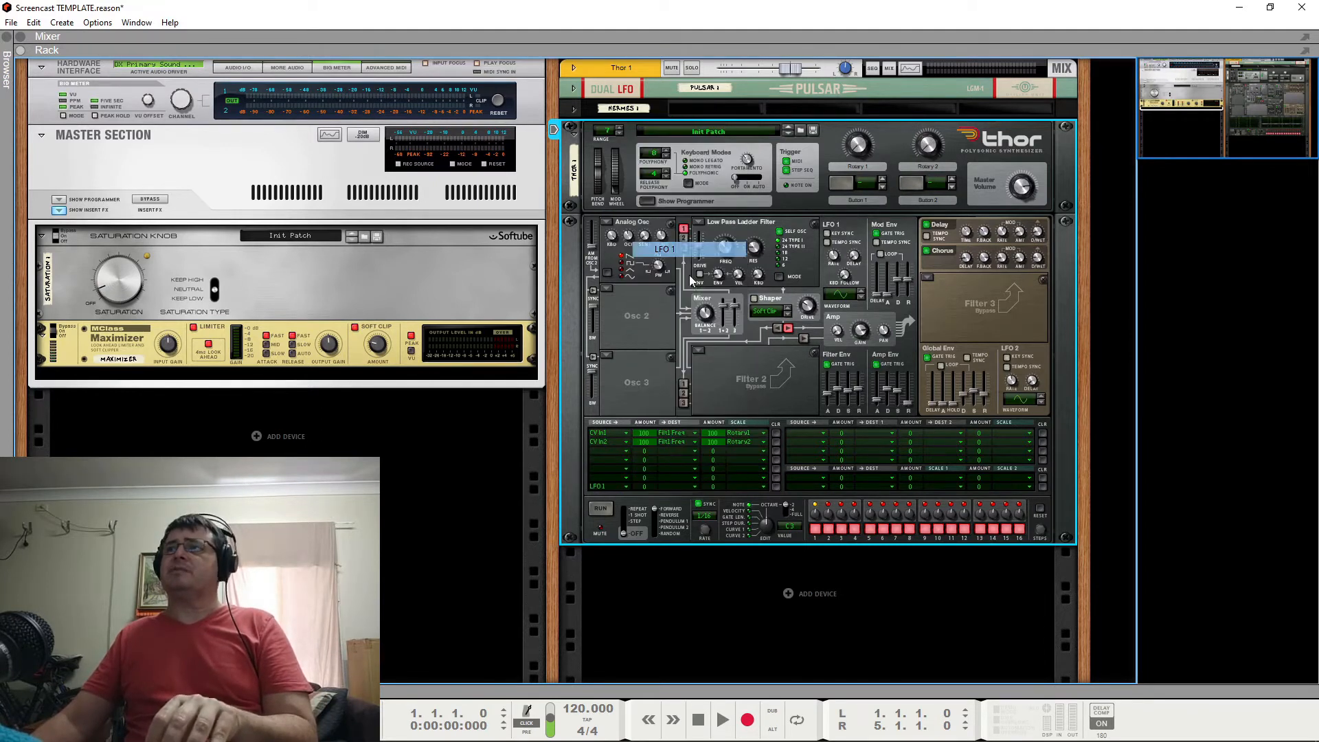
pyautogui.click(674, 485)
pyautogui.moveTo(781, 180)
pyautogui.click(846, 173)
pyautogui.moveTo(656, 487); pyautogui.dragTo(654, 464)
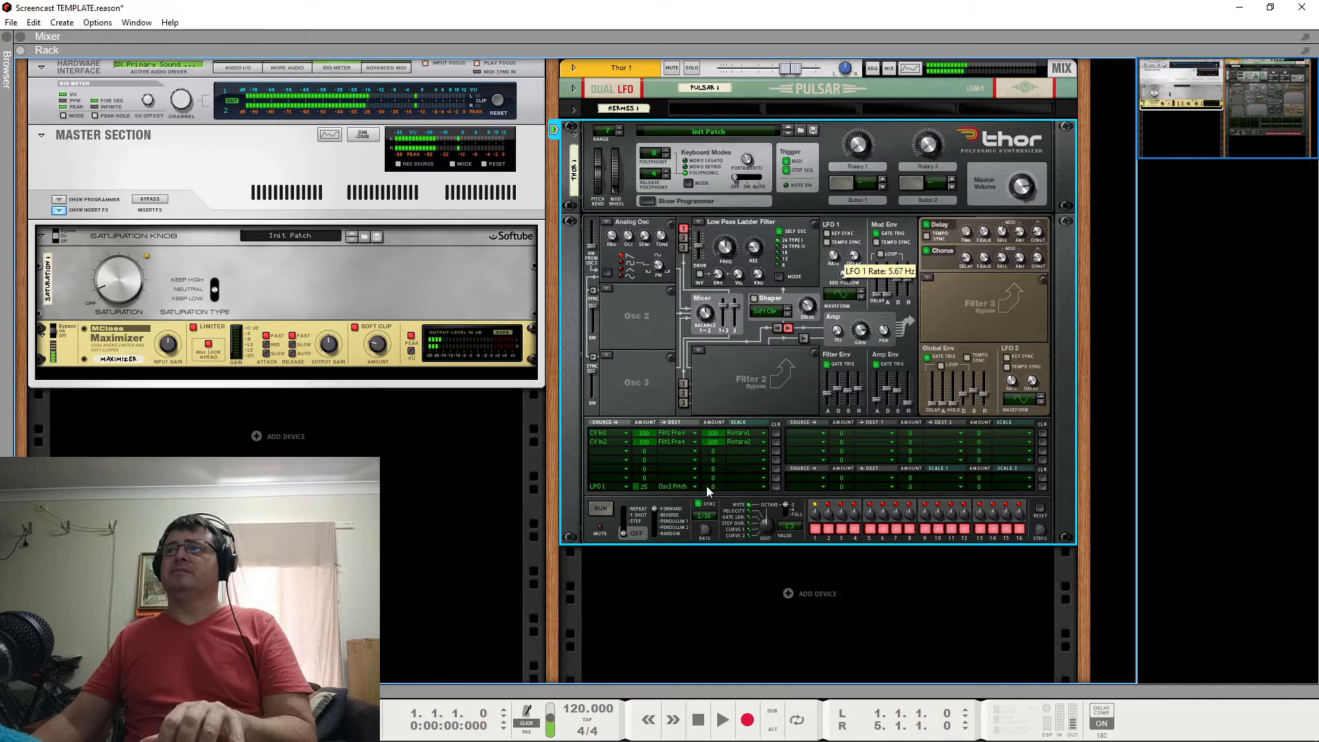
pyautogui.moveTo(643, 486); pyautogui.dragTo(646, 502)
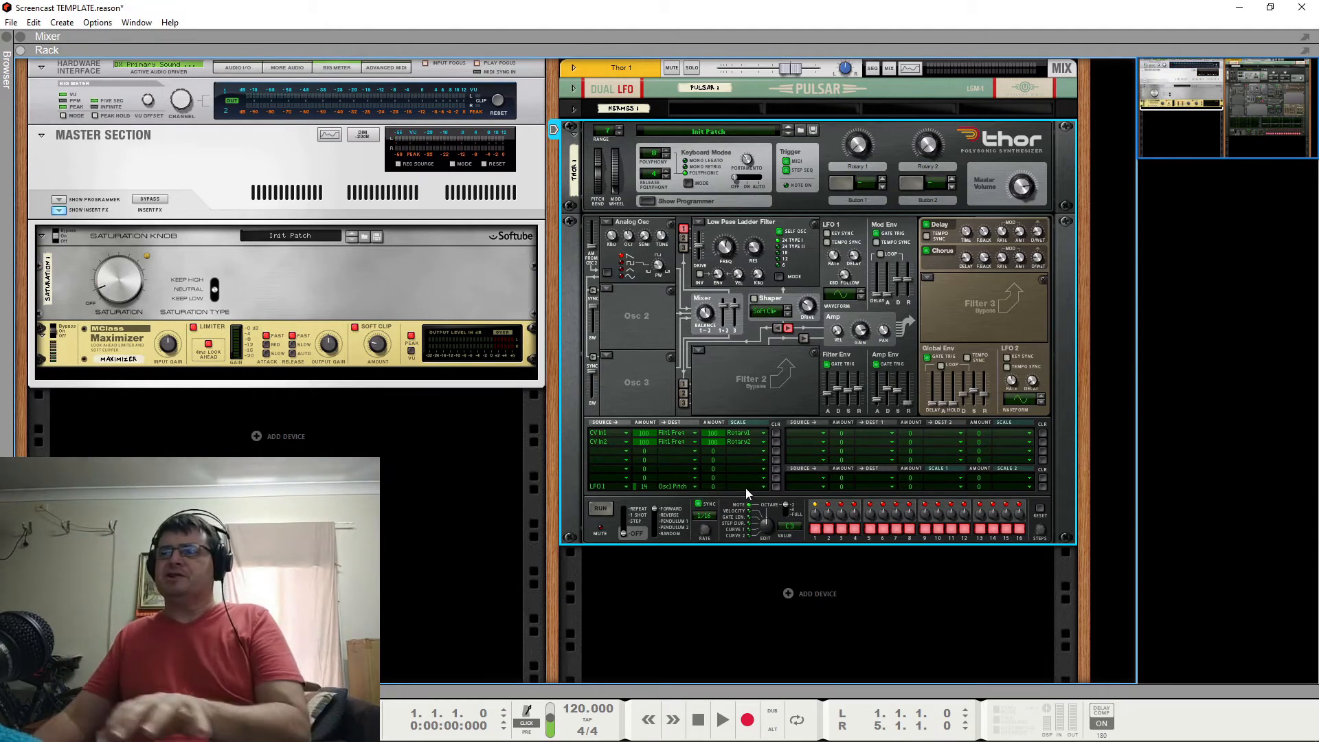
pyautogui.click(774, 487)
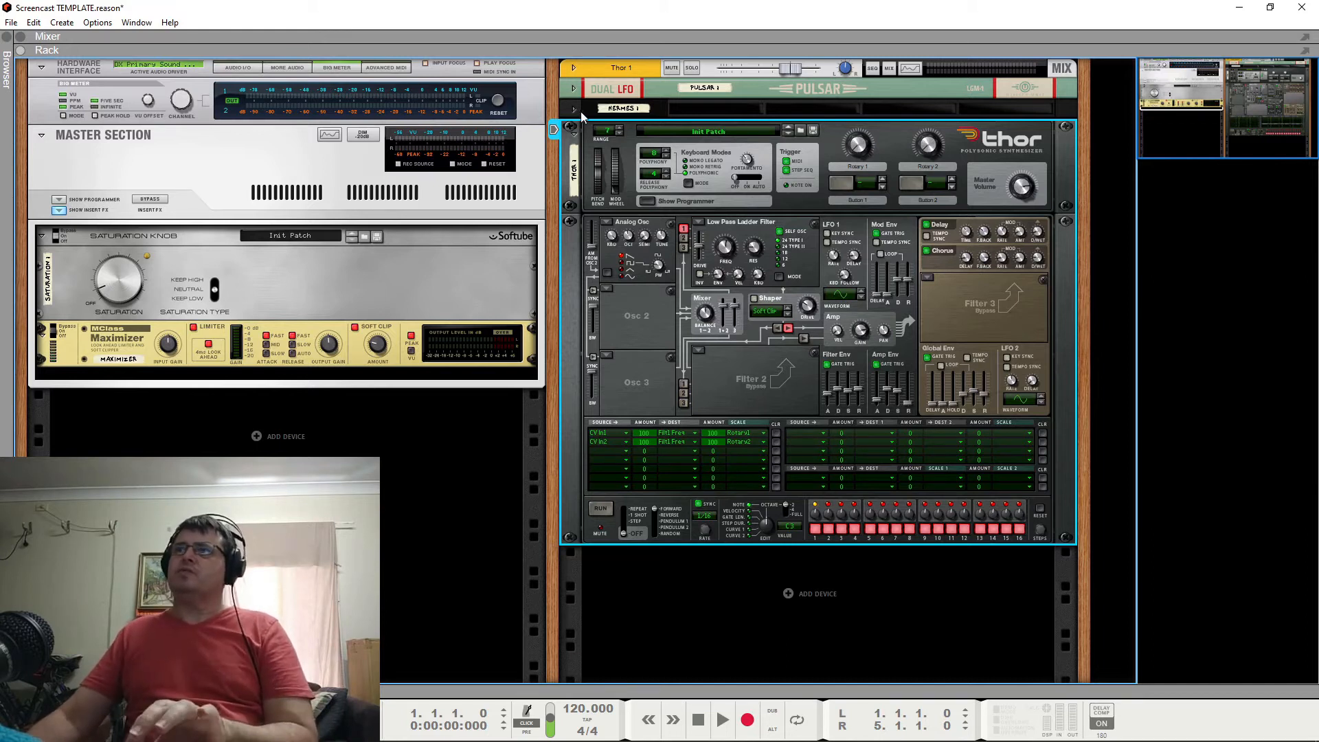
# Expand Pulsar and examine on the rack's rear how its LFO 1 CV outputs are cabled through Hermes to Thor's CV inputs.
pyautogui.click(574, 89)
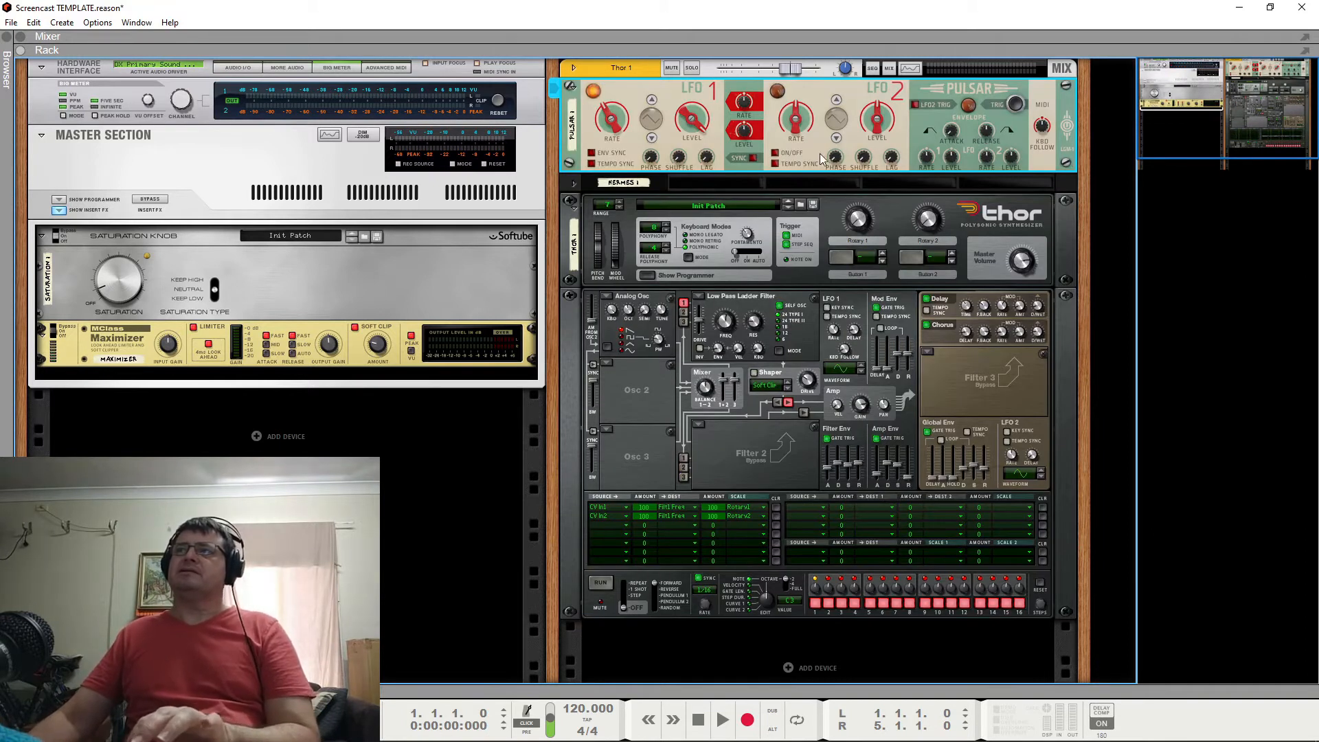
pyautogui.press('Tab')
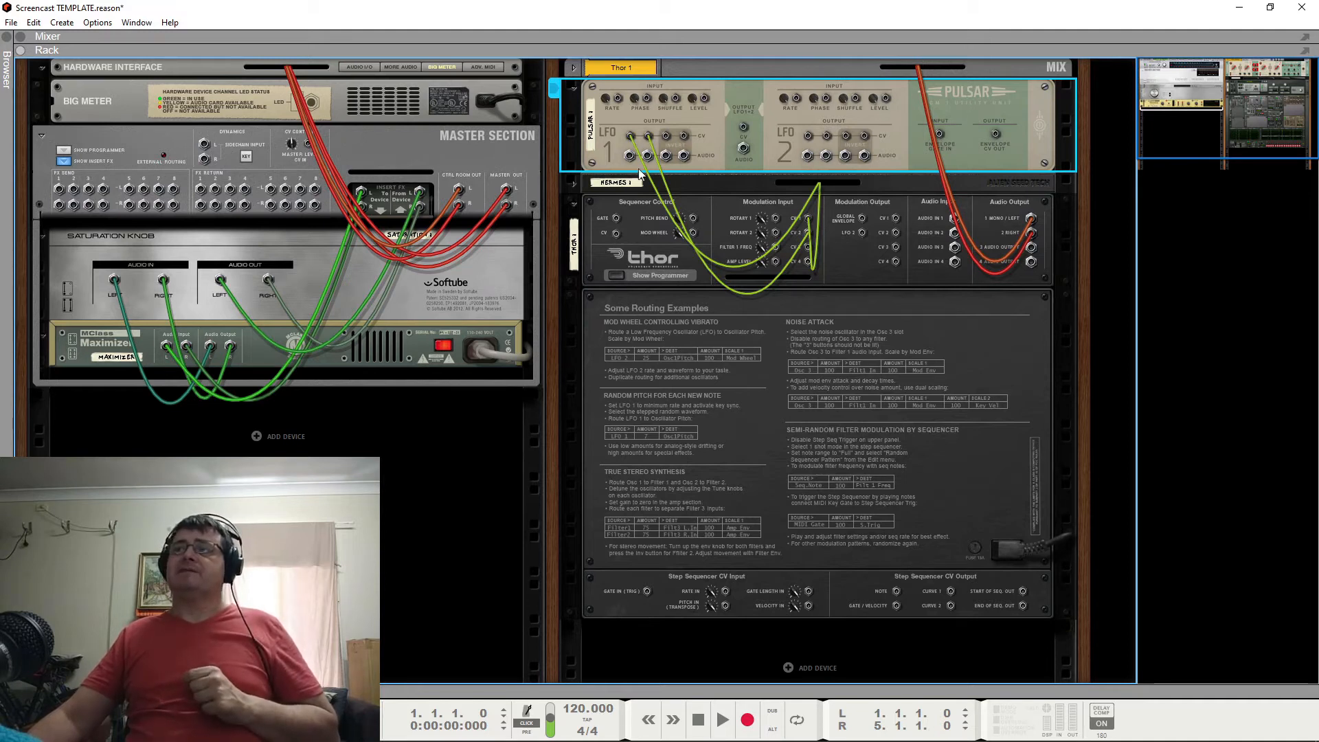
pyautogui.click(574, 205)
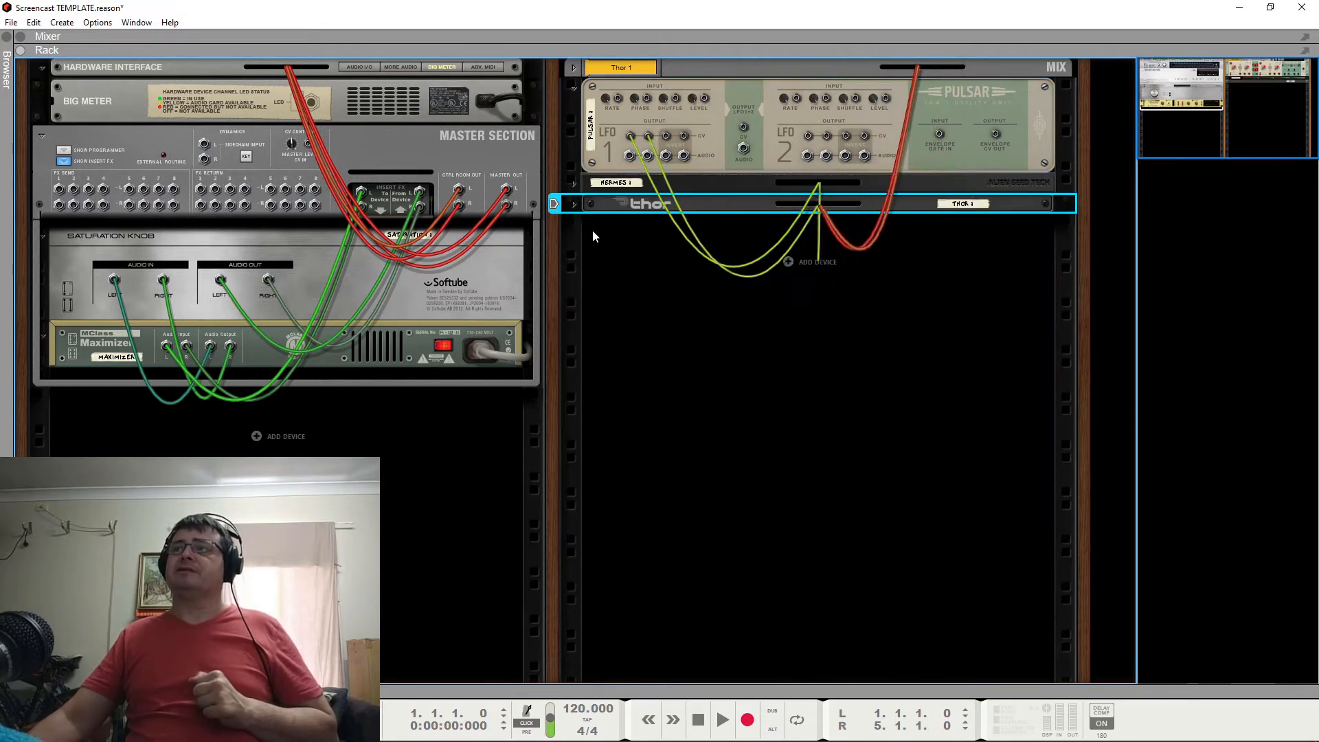
pyautogui.click(574, 204)
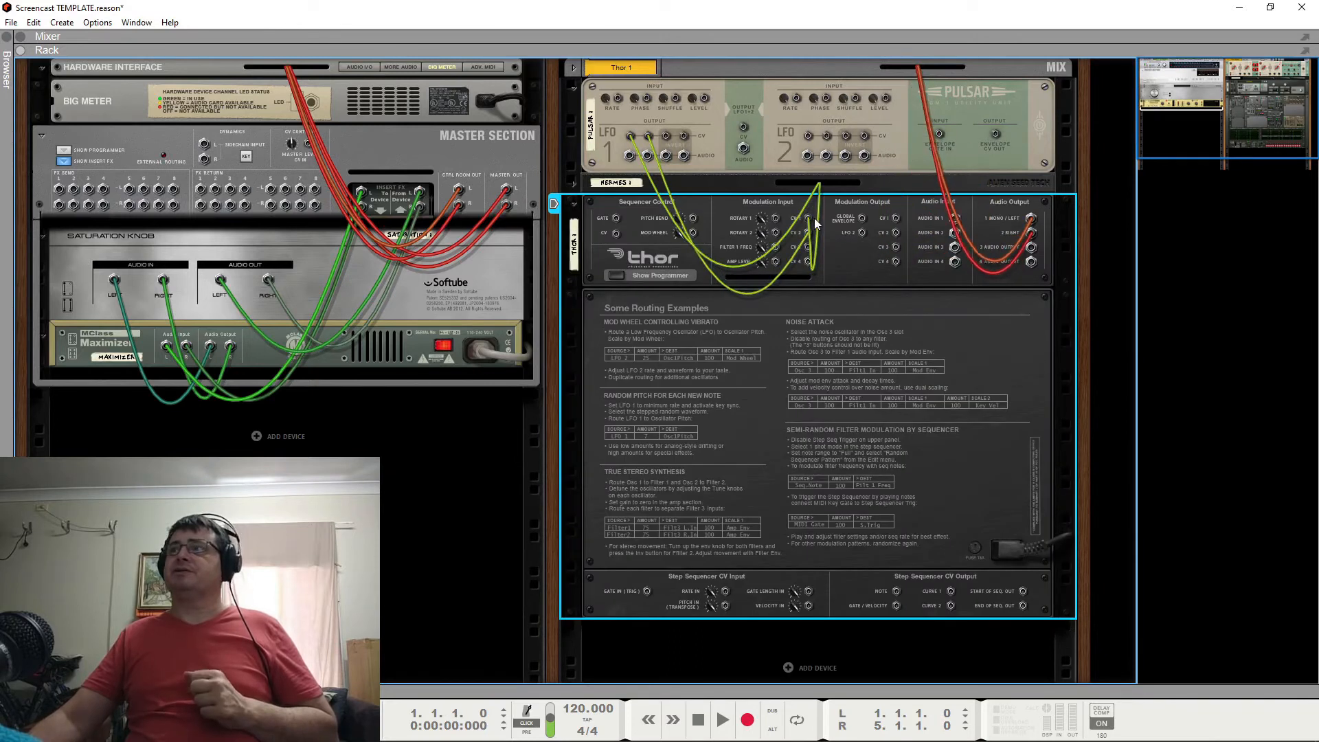
pyautogui.moveTo(648, 136); pyautogui.dragTo(809, 233)
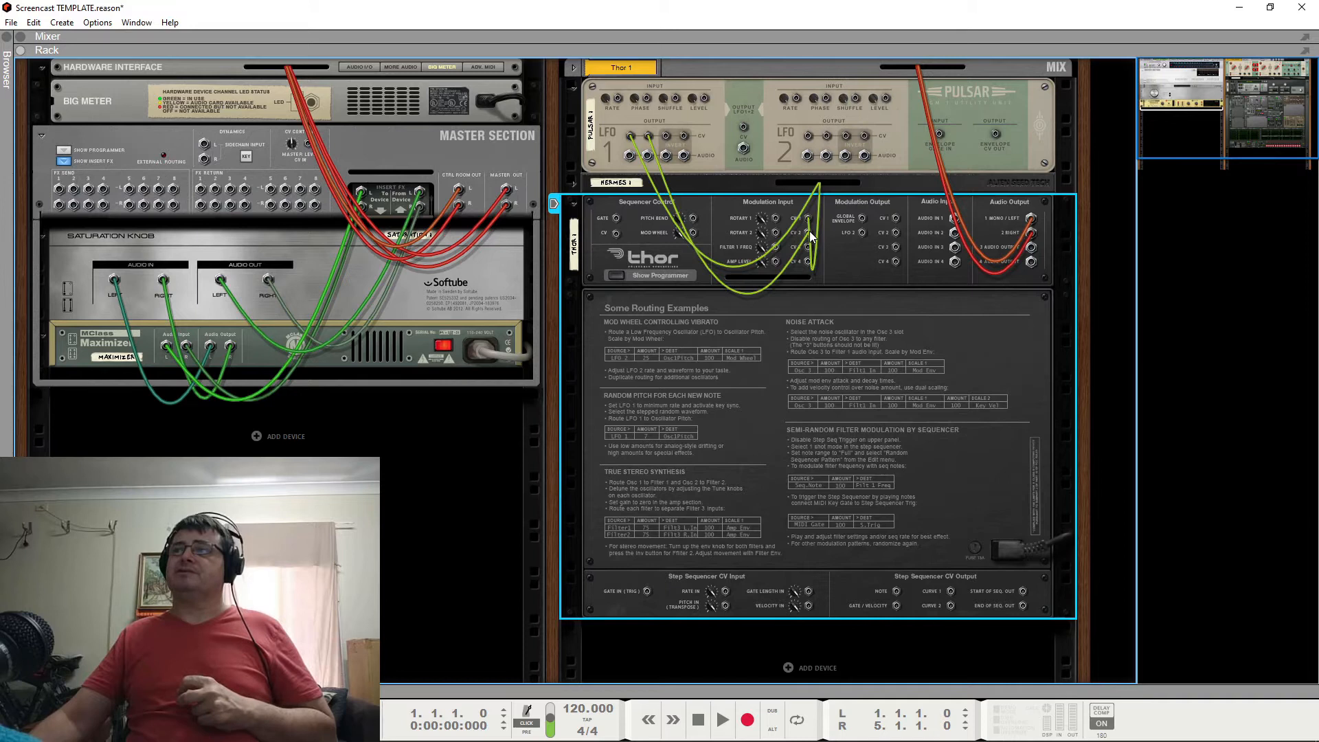
pyautogui.press('Tab')
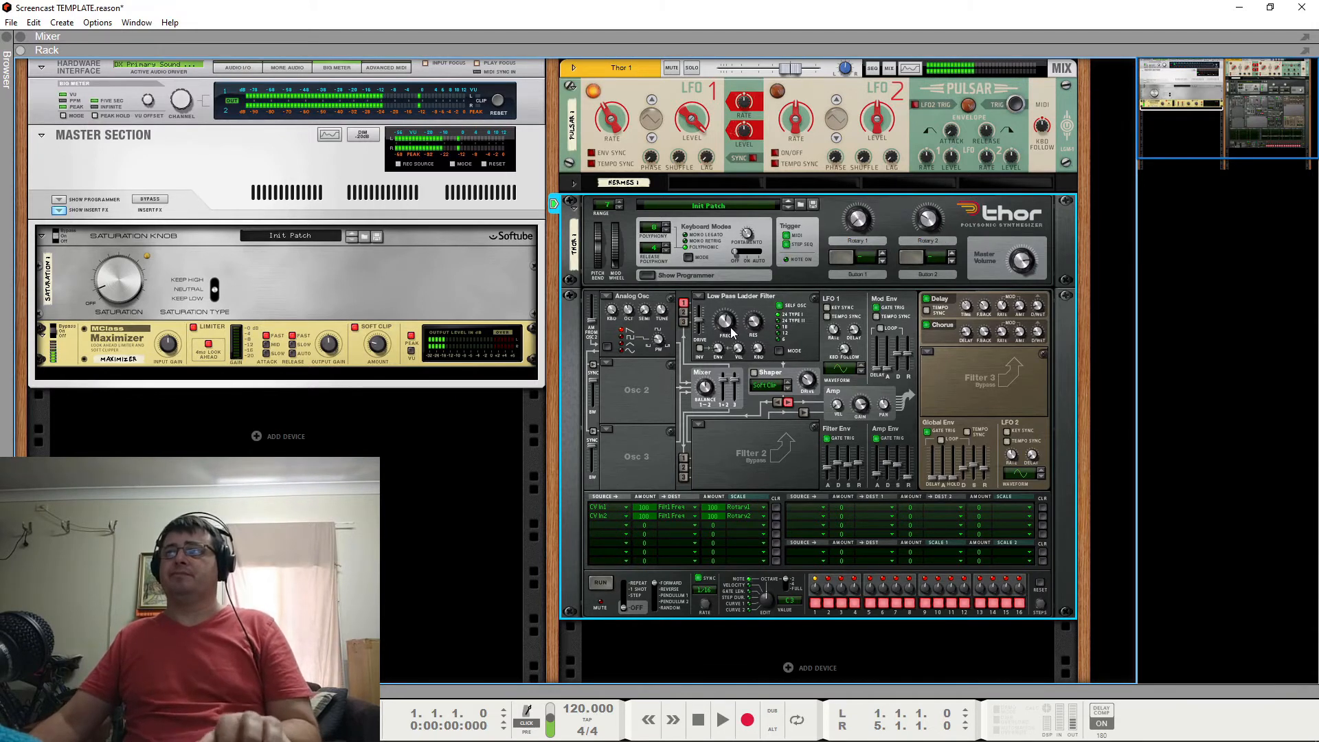
# Route LFO 1 to Osc 1 Pitch with an amount of 14 in Thor's seventh modulation row.
pyautogui.click(612, 562)
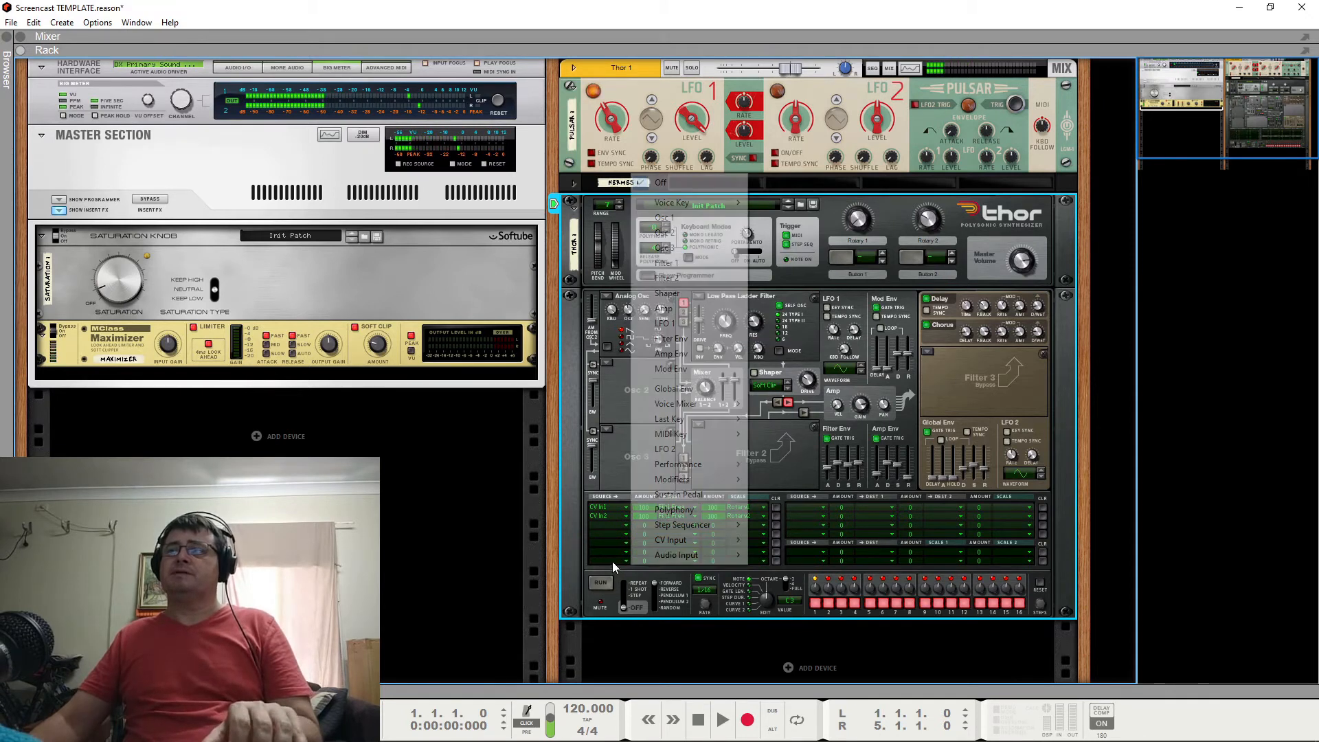
pyautogui.click(690, 321)
pyautogui.moveTo(650, 562); pyautogui.dragTo(661, 542)
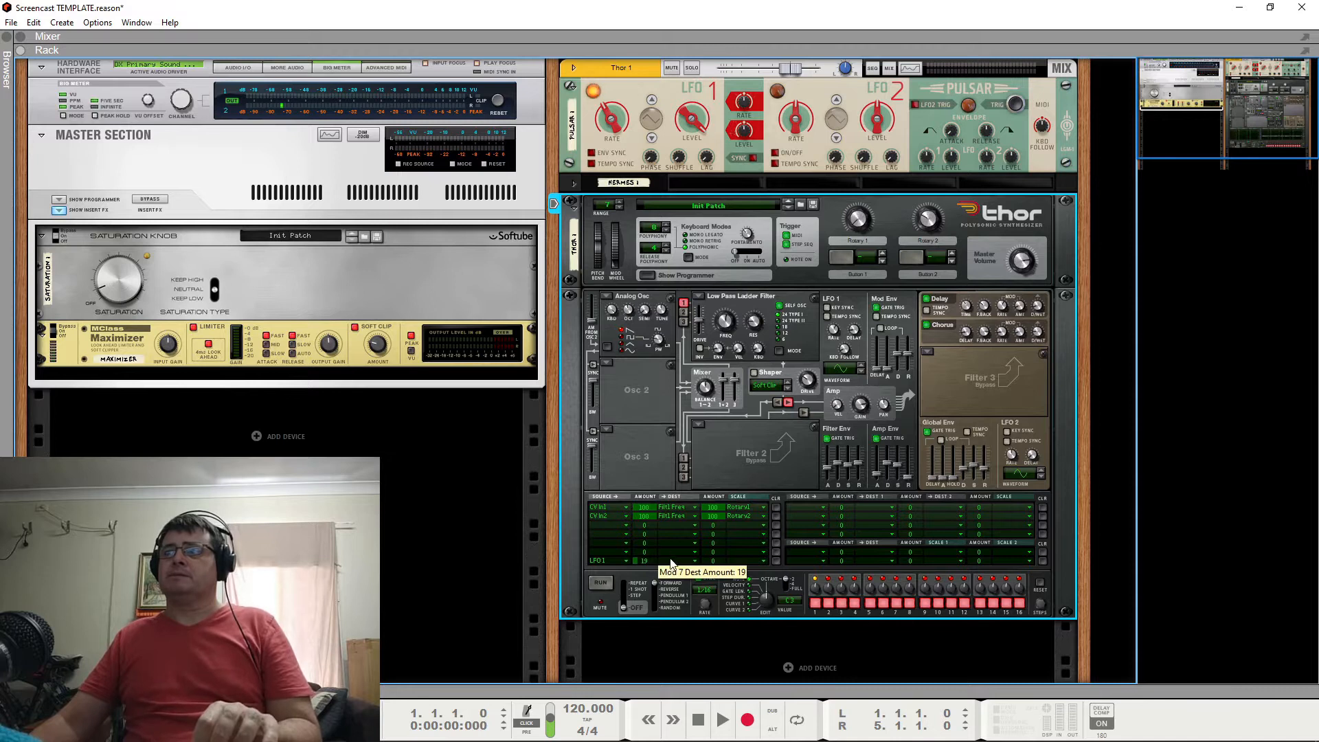
pyautogui.click(673, 561)
pyautogui.moveTo(770, 248)
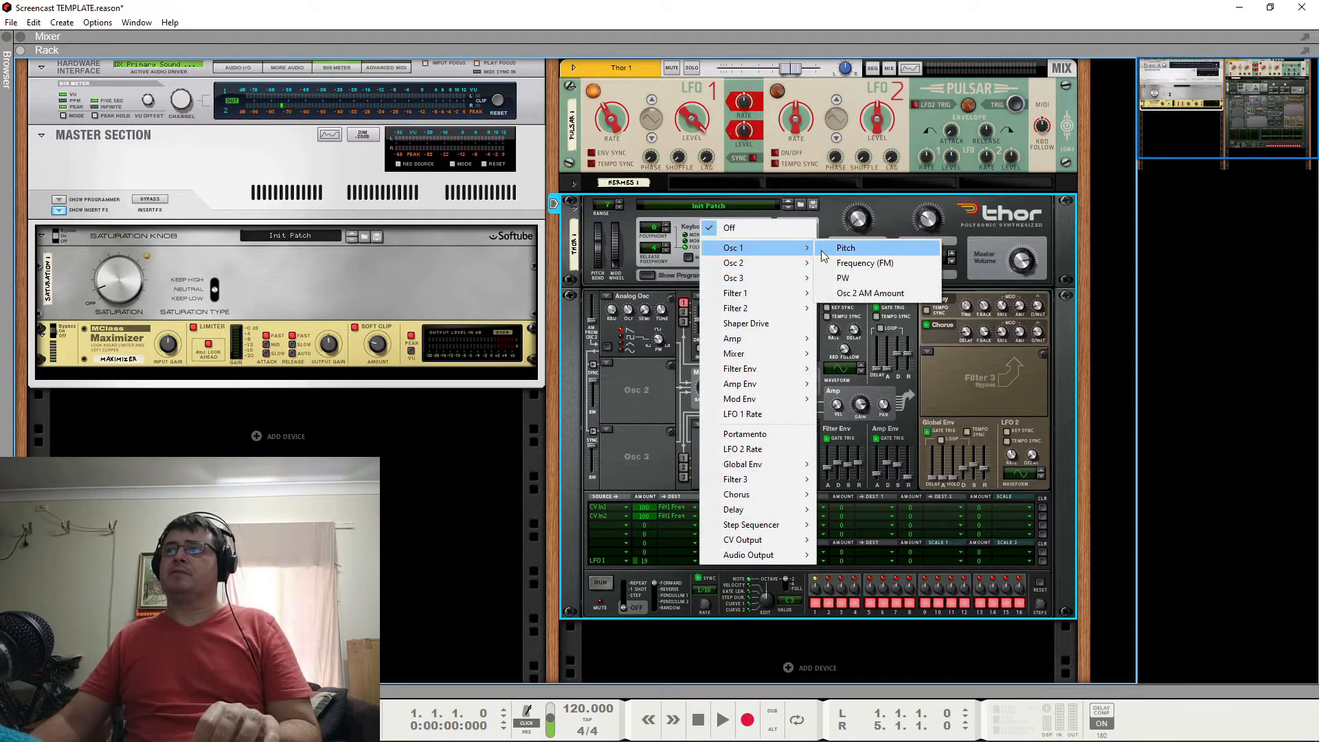
pyautogui.click(845, 248)
pyautogui.moveTo(645, 561); pyautogui.dragTo(645, 571)
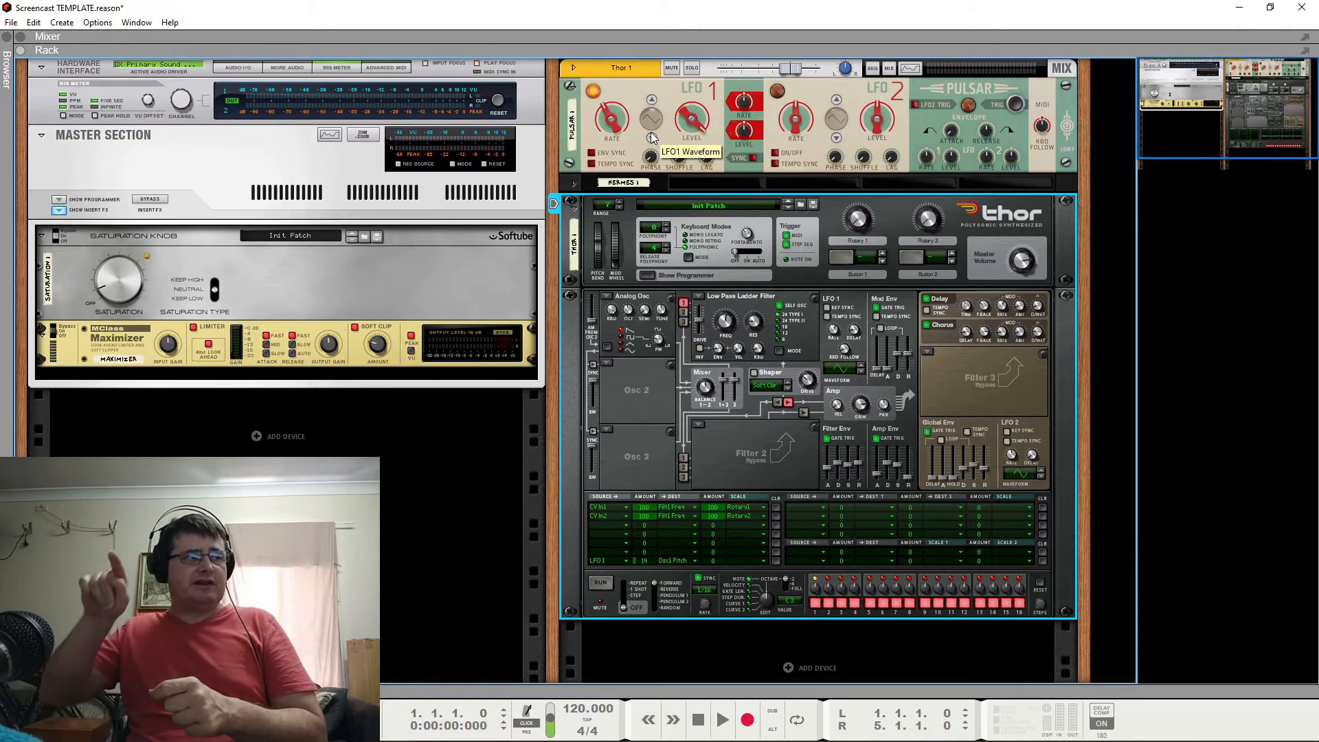
# Collapse Pulsar, expand the Hermes CV device, and select Thor for playing.
pyautogui.click(572, 87)
pyautogui.click(575, 110)
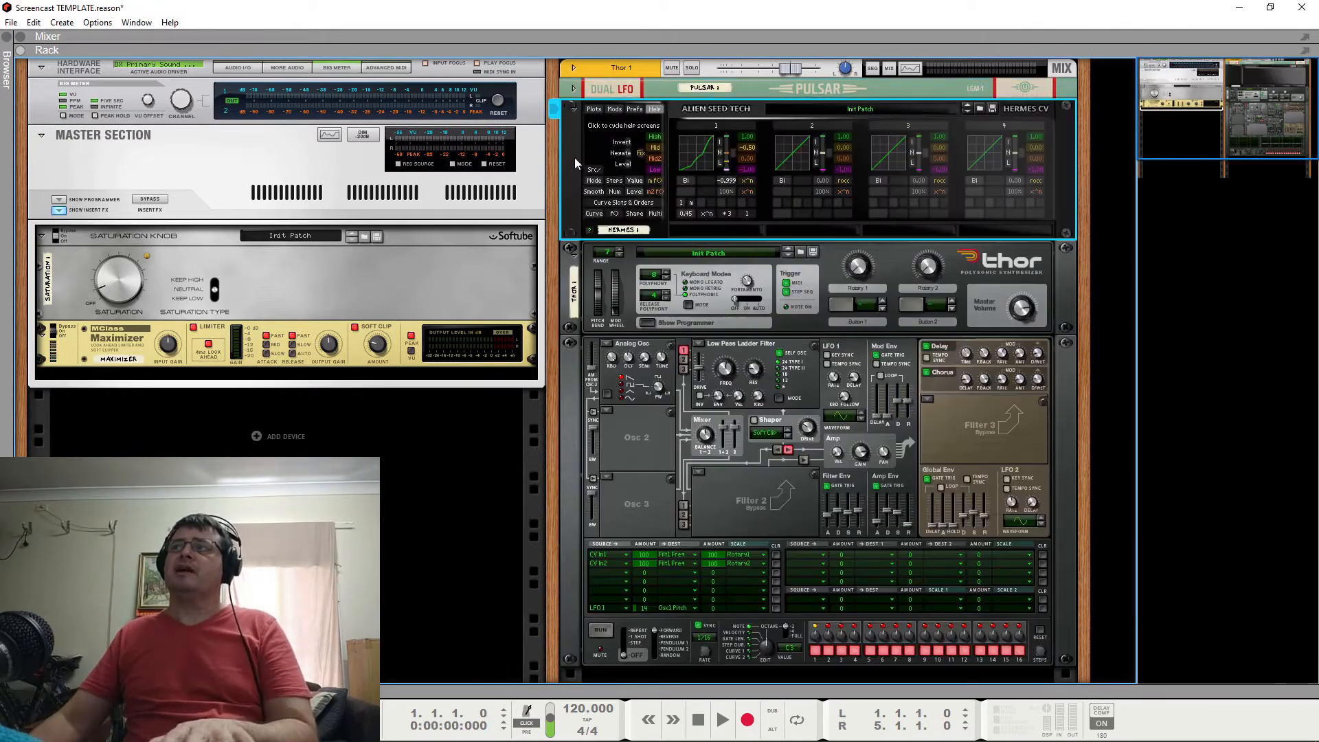
pyautogui.click(933, 289)
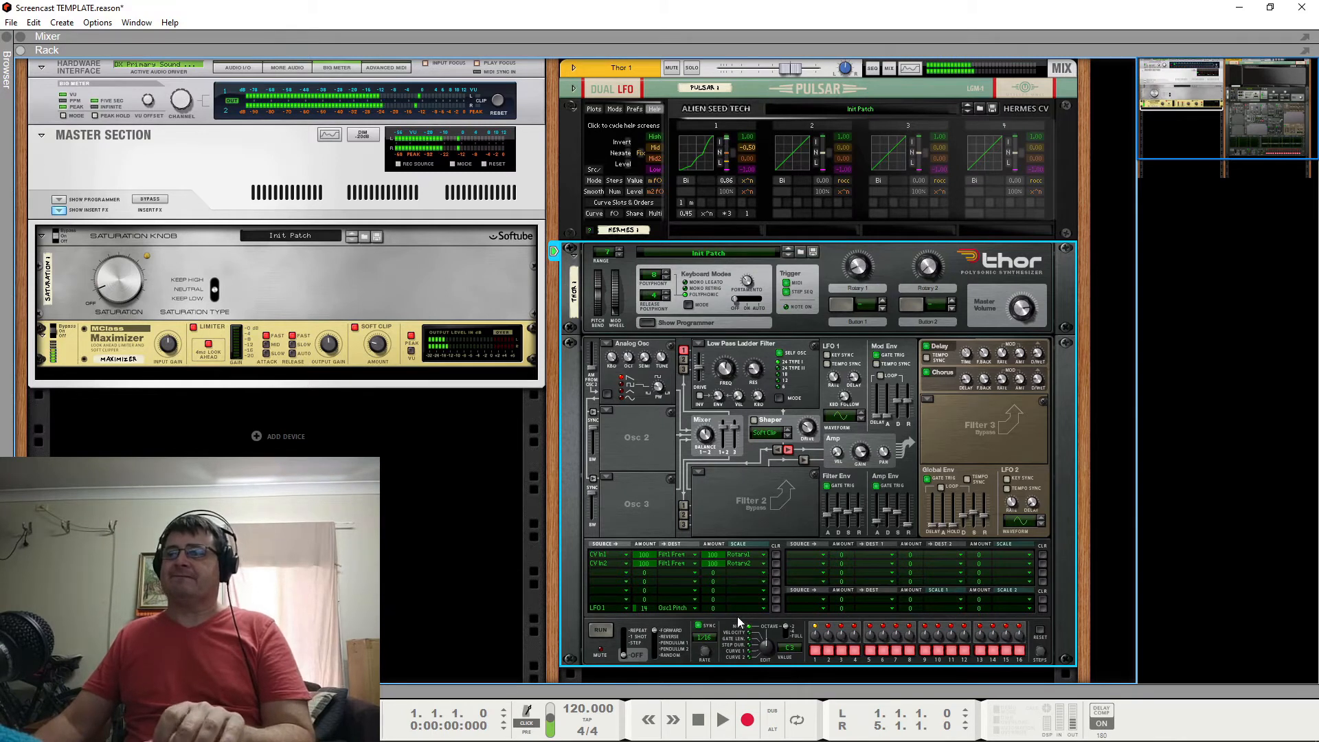
# Lower the LFO 1 to Osc 1 Pitch amount in Thor and adjust Rotary 1 and Rotary 2 to audition the CV filter modulation.
pyautogui.moveTo(632, 606); pyautogui.dragTo(642, 624)
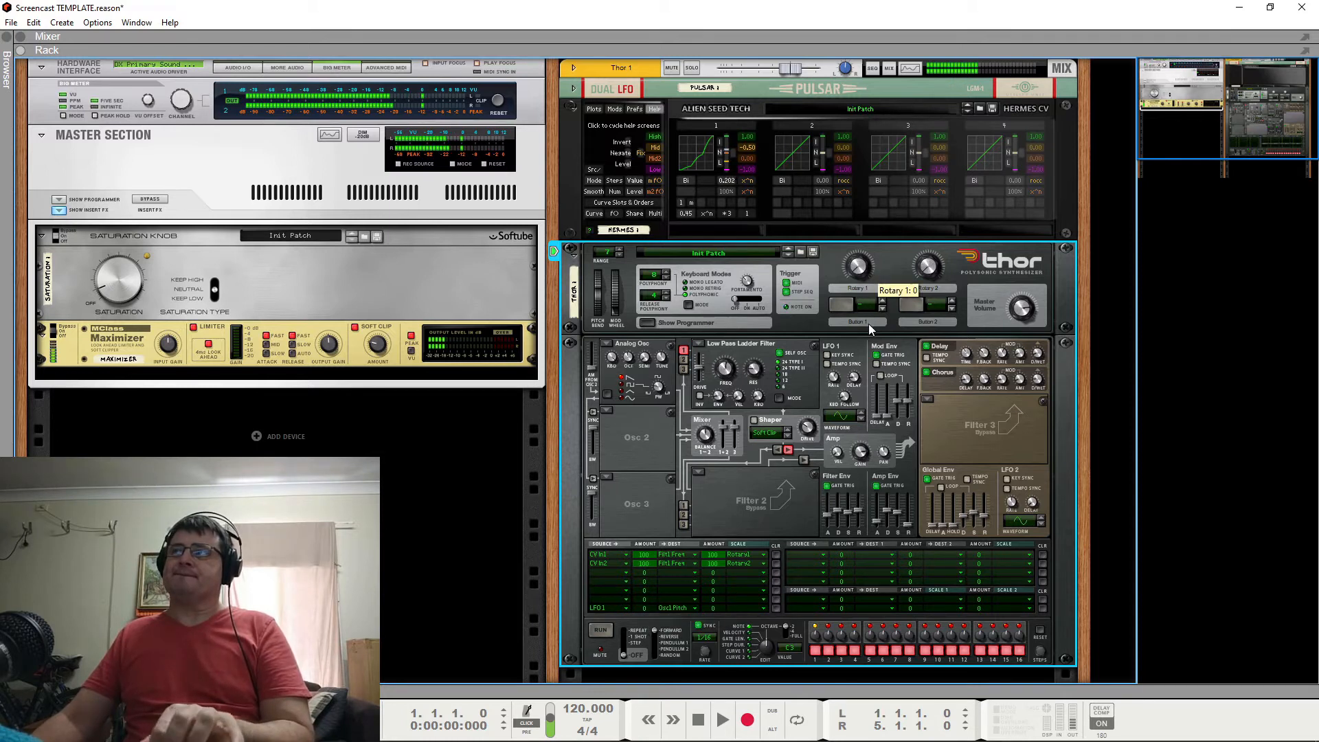
pyautogui.moveTo(869, 324); pyautogui.dragTo(871, 282)
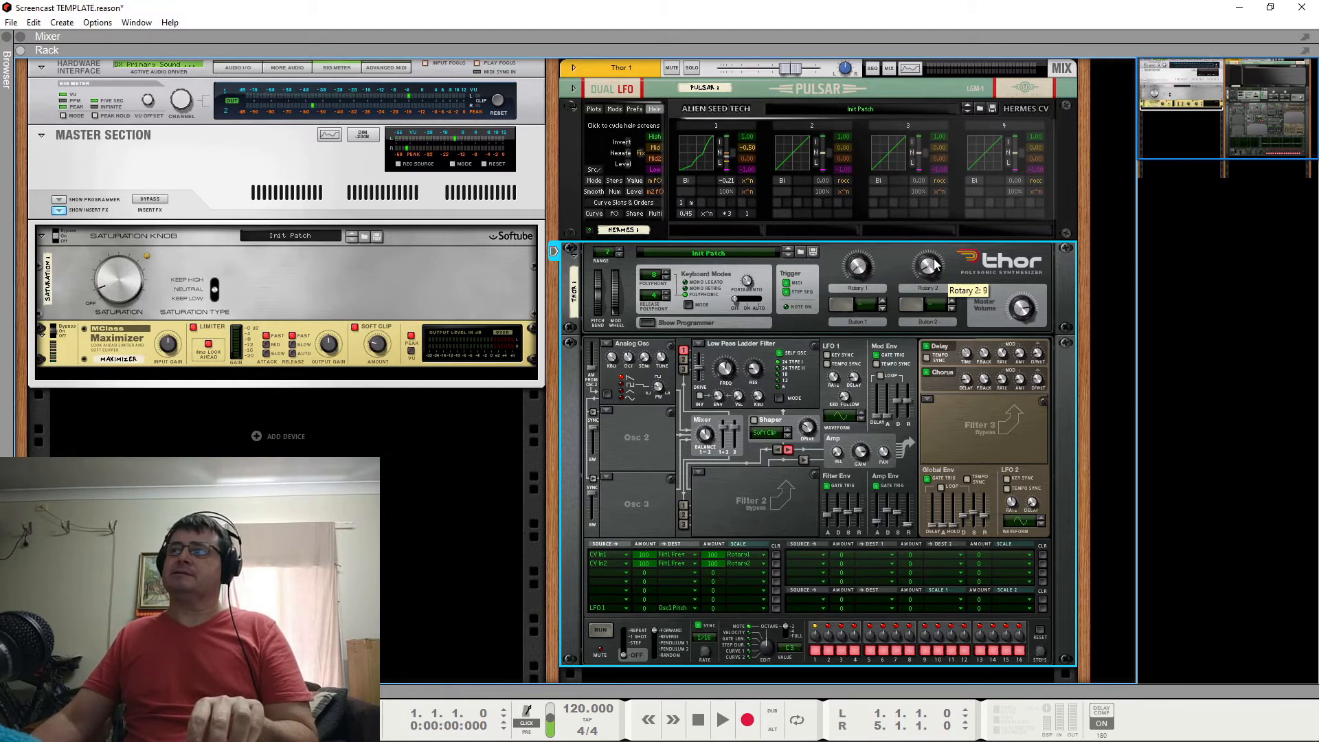
pyautogui.moveTo(933, 269); pyautogui.dragTo(923, 271)
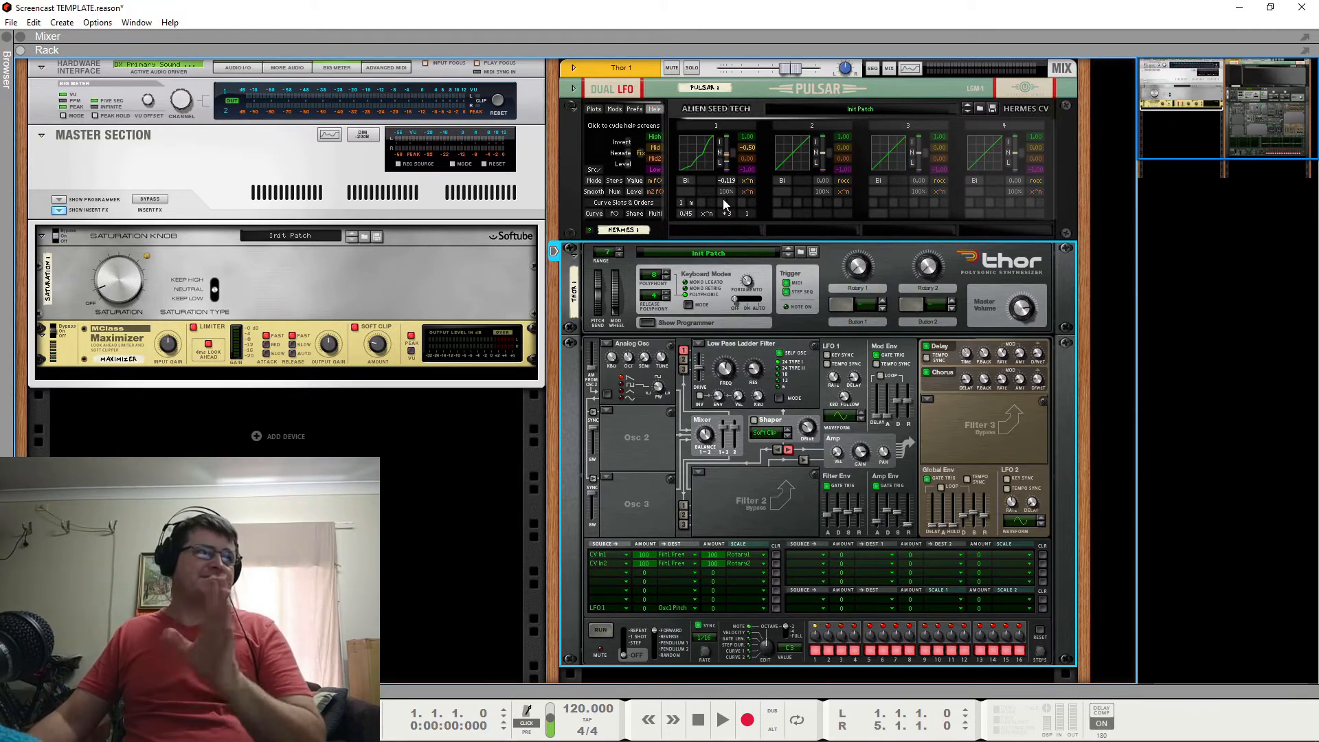
# Sweep Thor's Rotary 1 to 43 and Rotary 2 to 60 to compare both CV modulation routings, and select Hermes.
pyautogui.moveTo(869, 266); pyautogui.dragTo(877, 250)
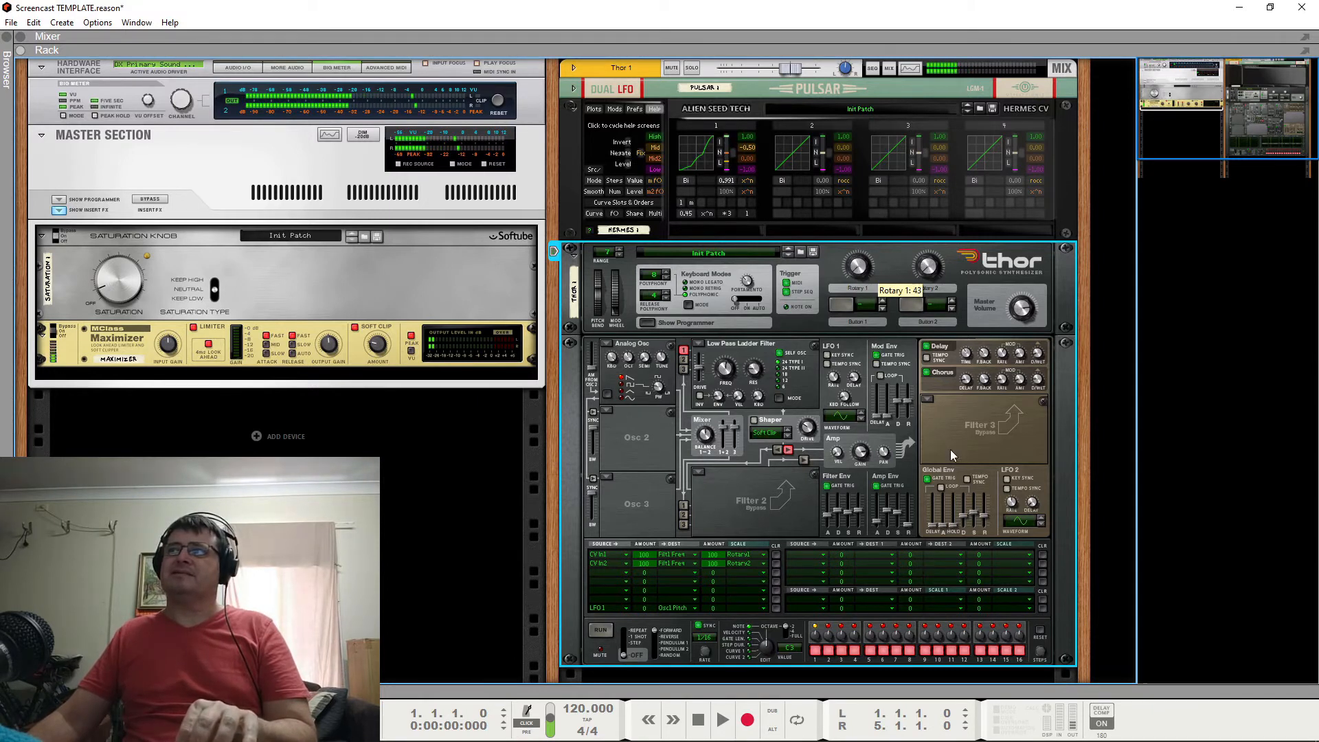
pyautogui.moveTo(931, 274); pyautogui.dragTo(942, 187)
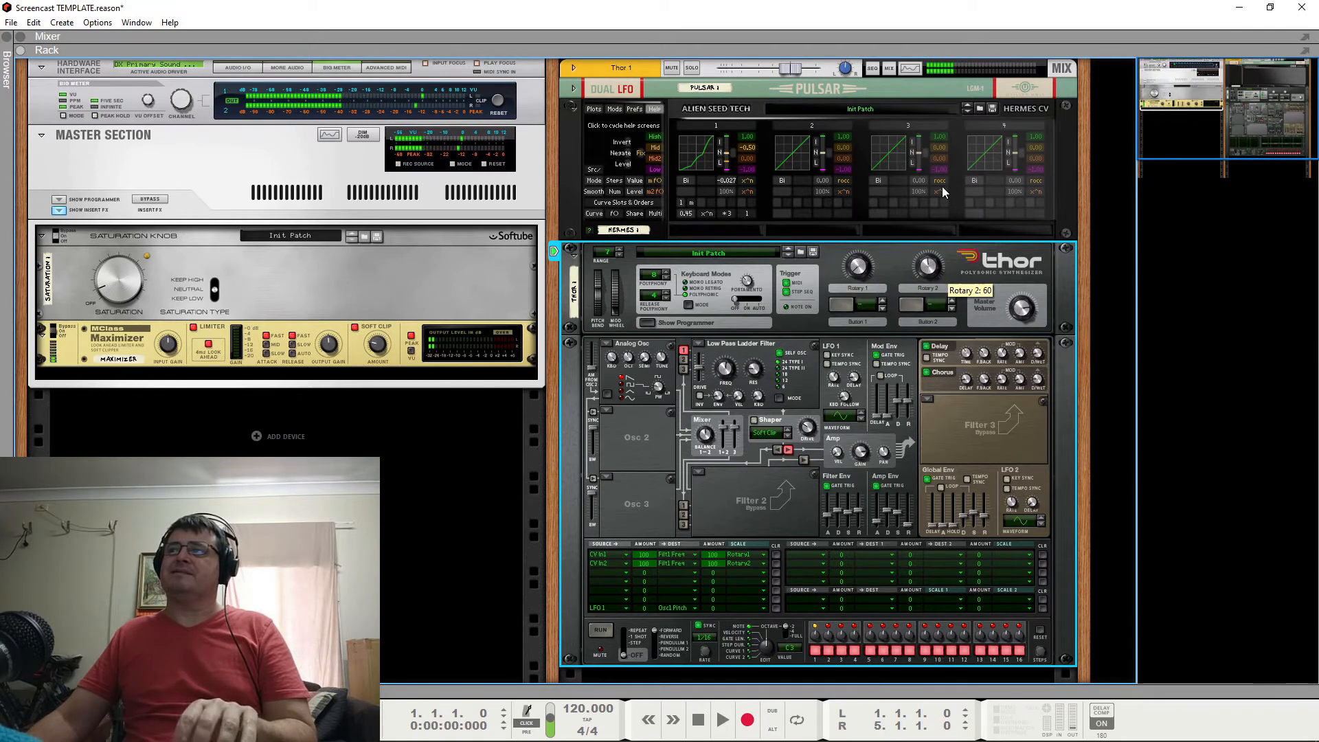
pyautogui.moveTo(942, 187); pyautogui.dragTo(885, 188)
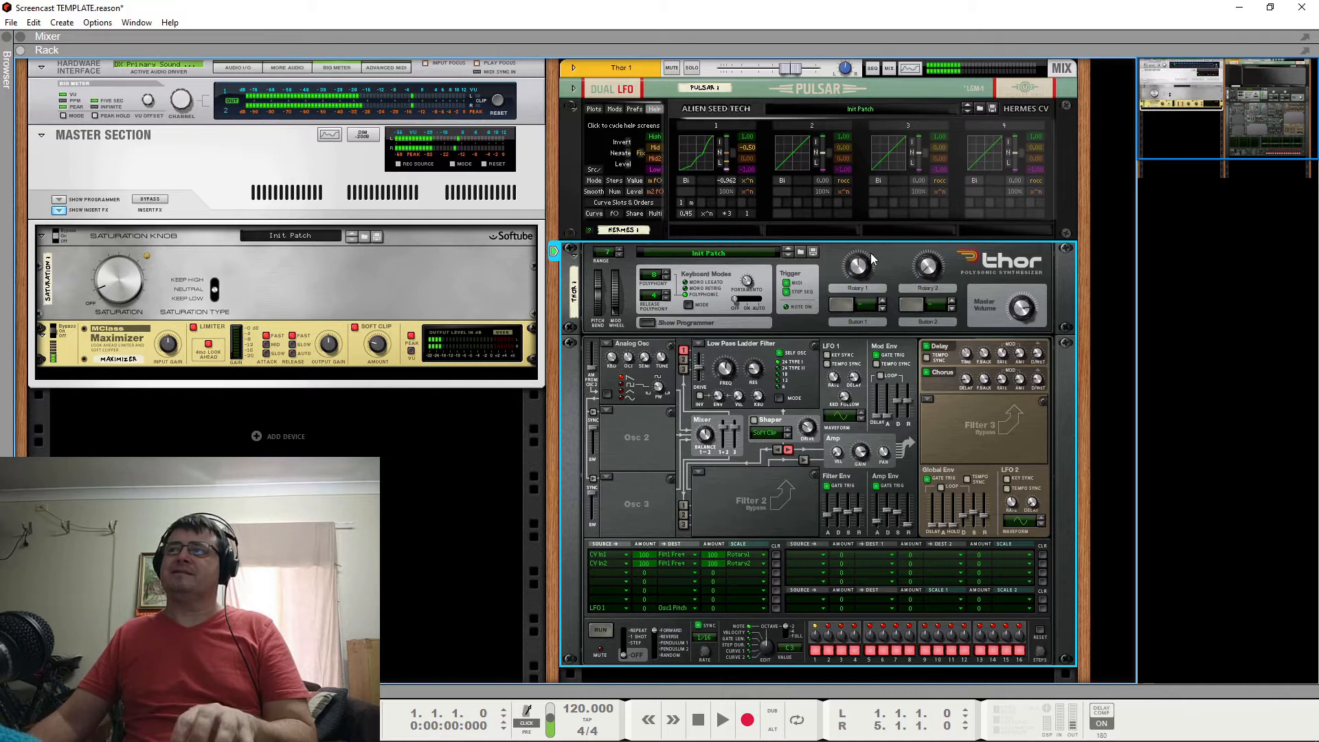
pyautogui.moveTo(872, 258)
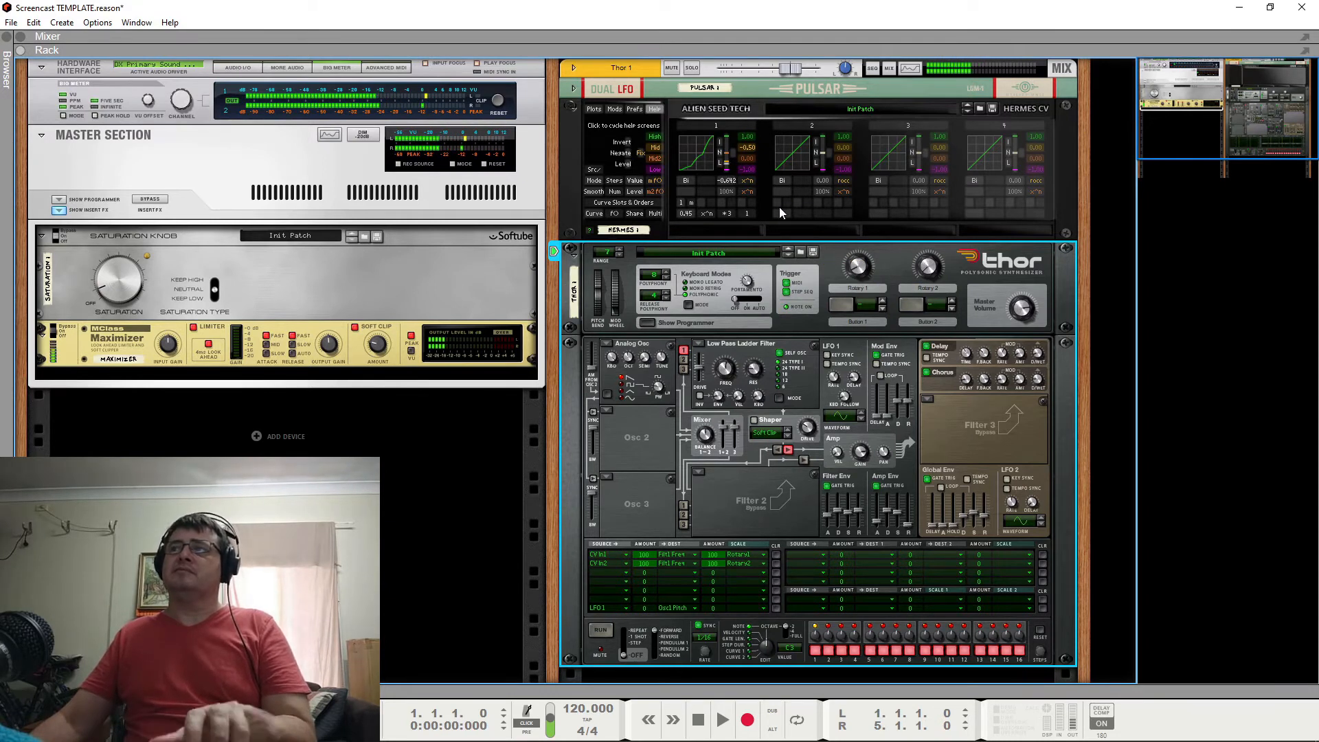
pyautogui.click(730, 199)
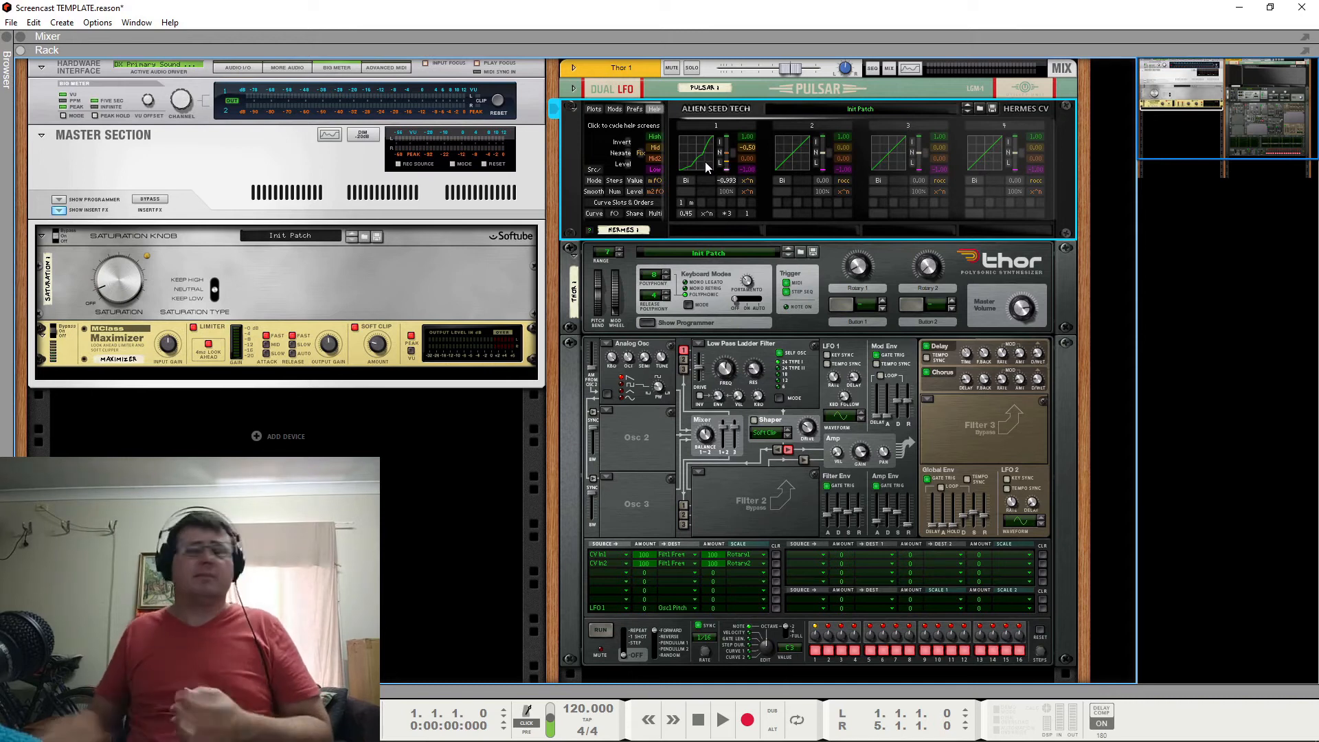
# Expand Pulsar, collapse Hermes, and readjust Thor's Rotary 2 for the second CV modulation routing.
pyautogui.click(574, 90)
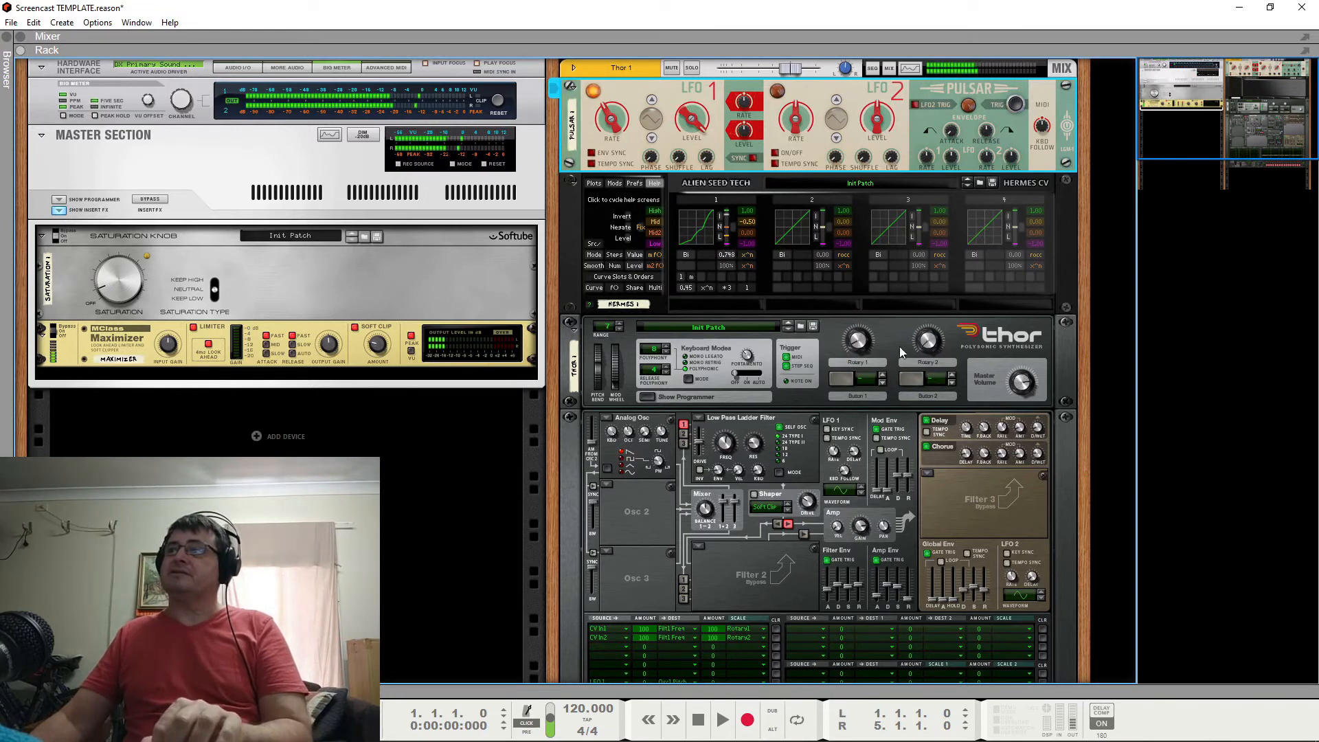
pyautogui.click(864, 343)
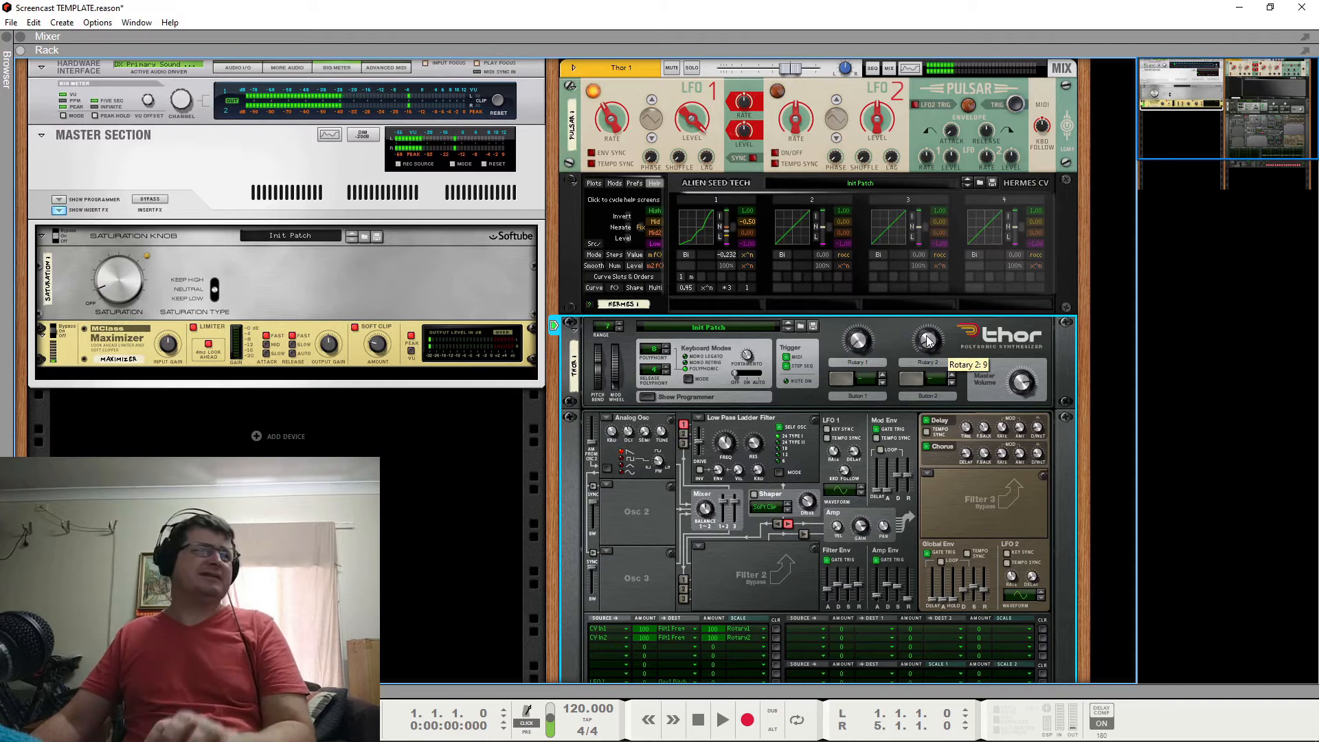
pyautogui.moveTo(928, 342); pyautogui.dragTo(906, 386)
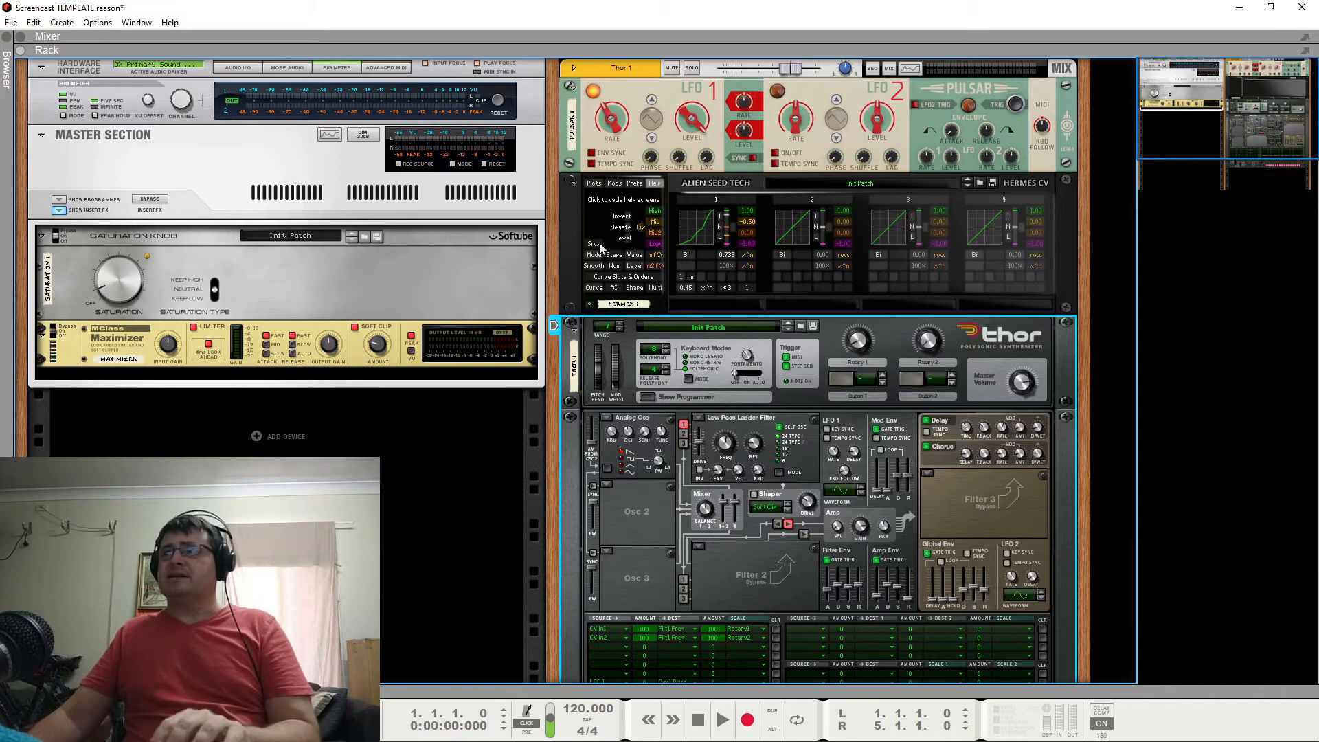
pyautogui.click(572, 183)
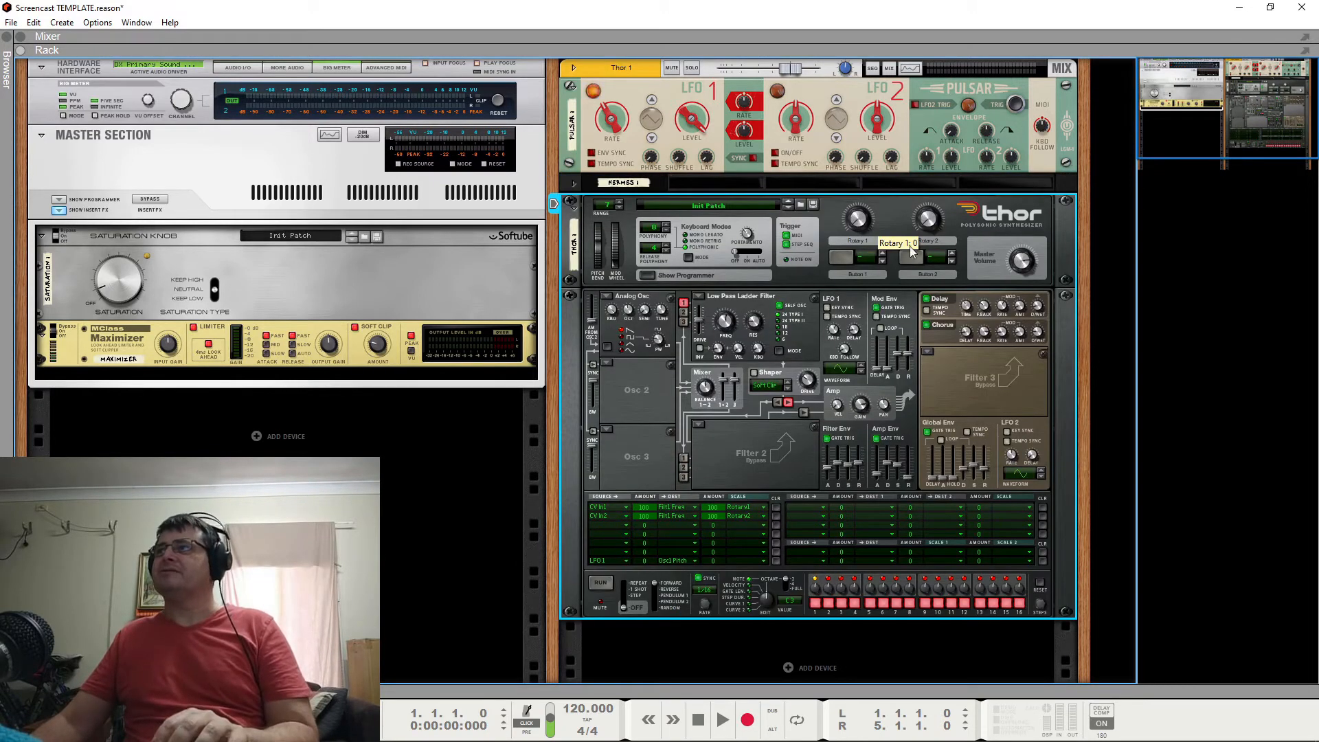
pyautogui.moveTo(929, 230); pyautogui.dragTo(941, 213)
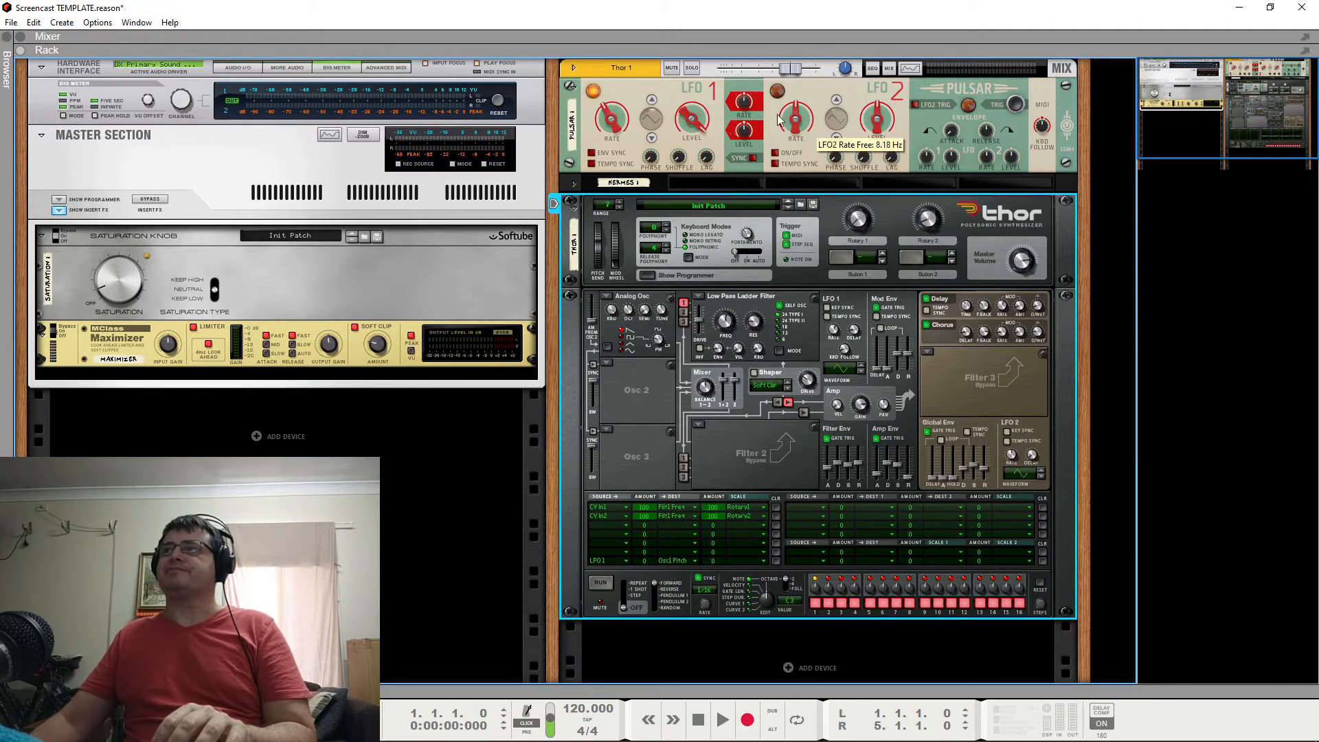
# Turn on Pulsar's LFO 2 at a slower rate to modulate LFO 1's rate, and readjust Thor's Rotary 1.
pyautogui.click(756, 105)
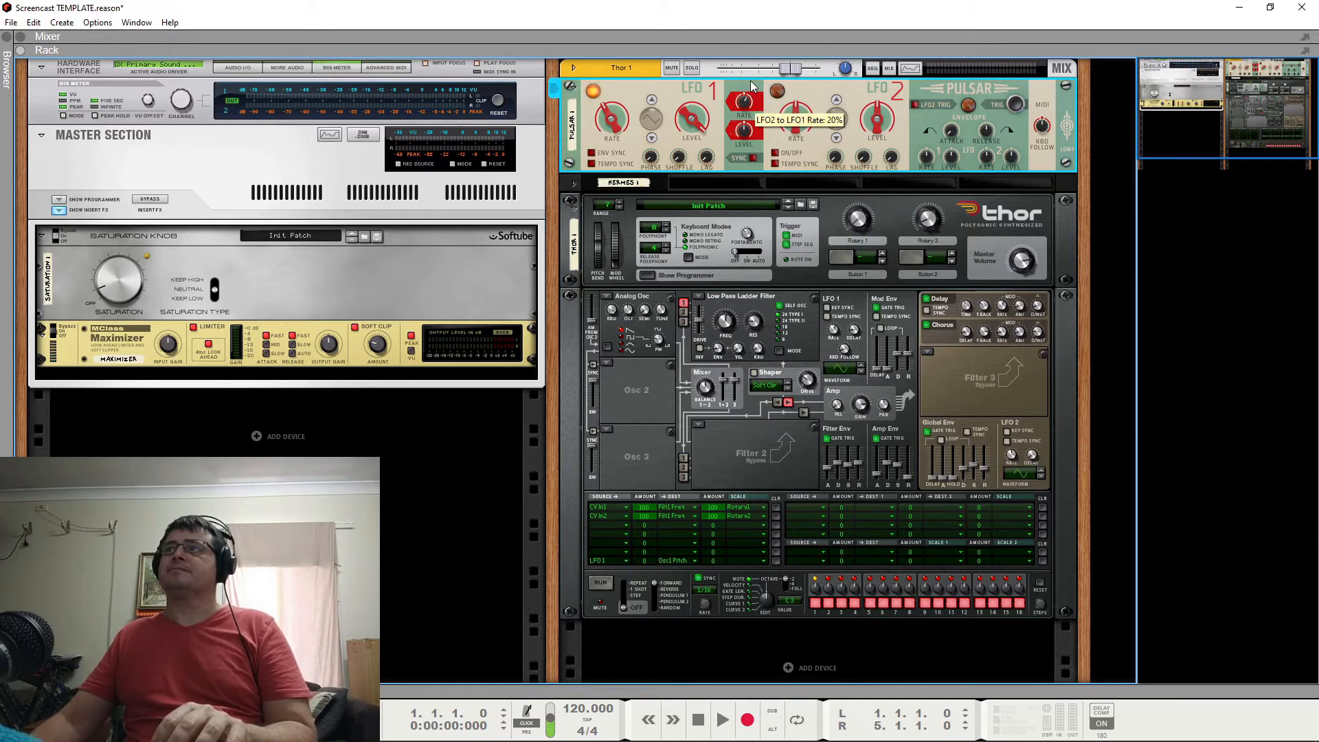
pyautogui.click(774, 154)
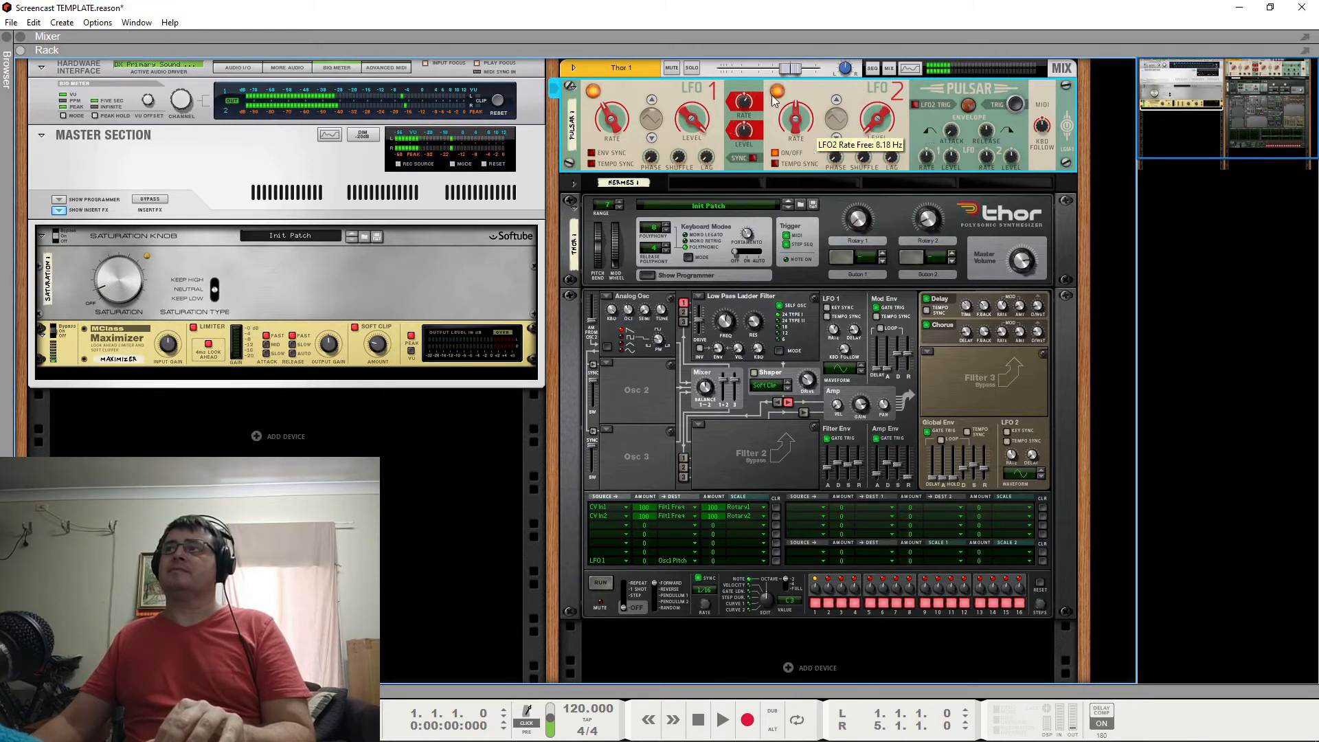
pyautogui.moveTo(799, 123); pyautogui.dragTo(798, 150)
pyautogui.moveTo(744, 103); pyautogui.dragTo(743, 150)
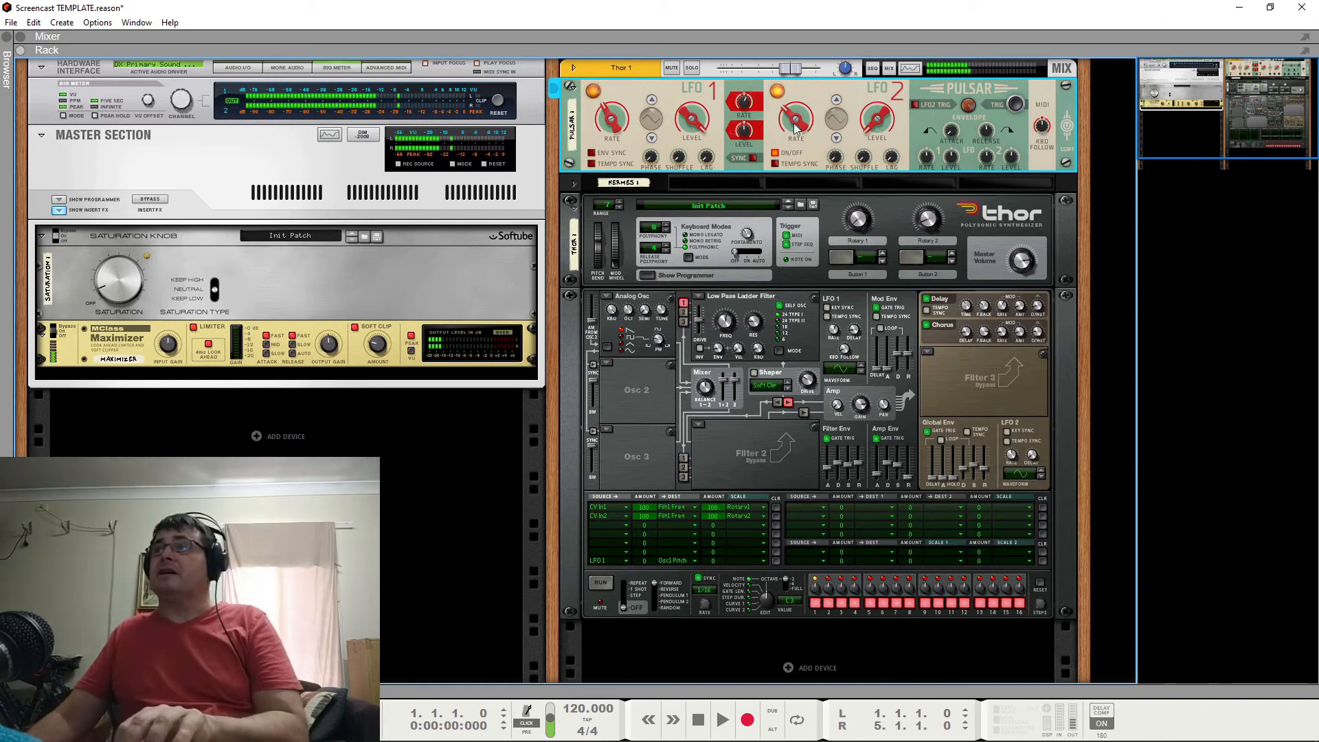
pyautogui.moveTo(795, 122)
pyautogui.mouseDown()
pyautogui.moveTo(800, 151)
pyautogui.moveTo(792, 138)
pyautogui.mouseUp()
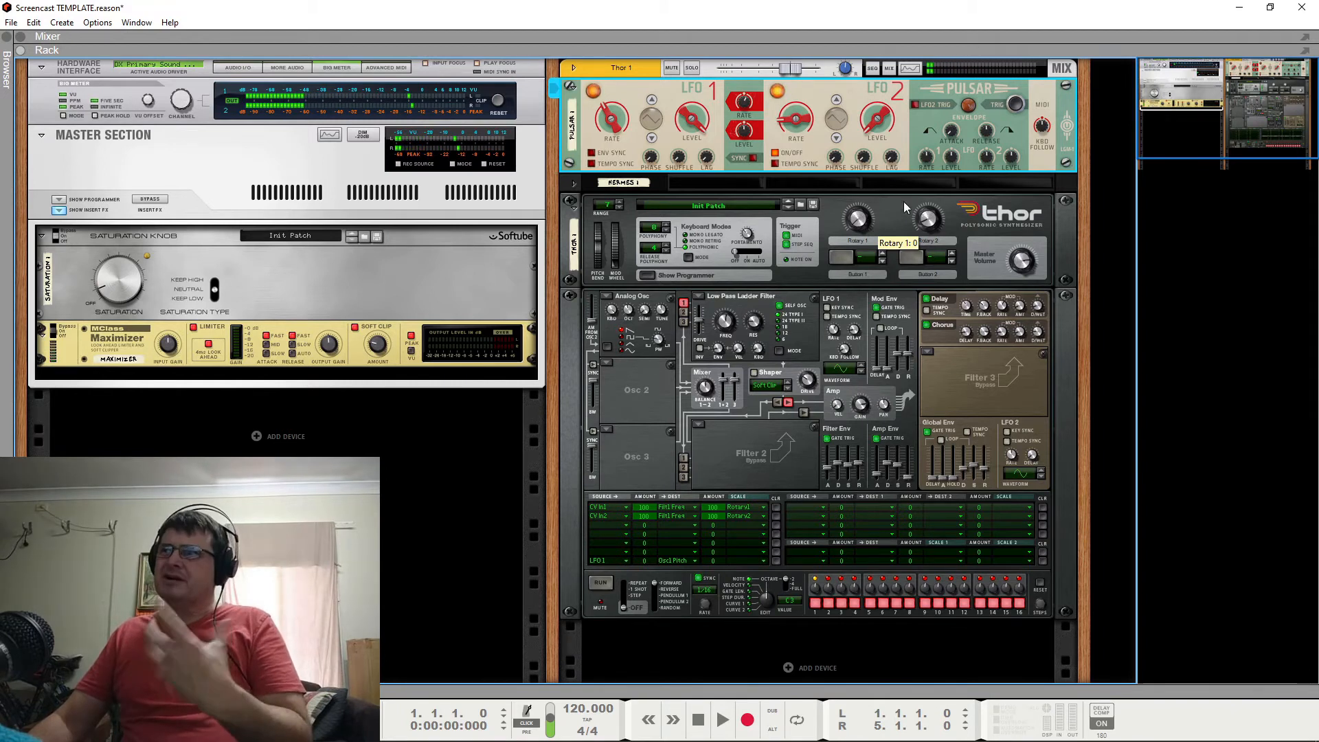
pyautogui.click(893, 222)
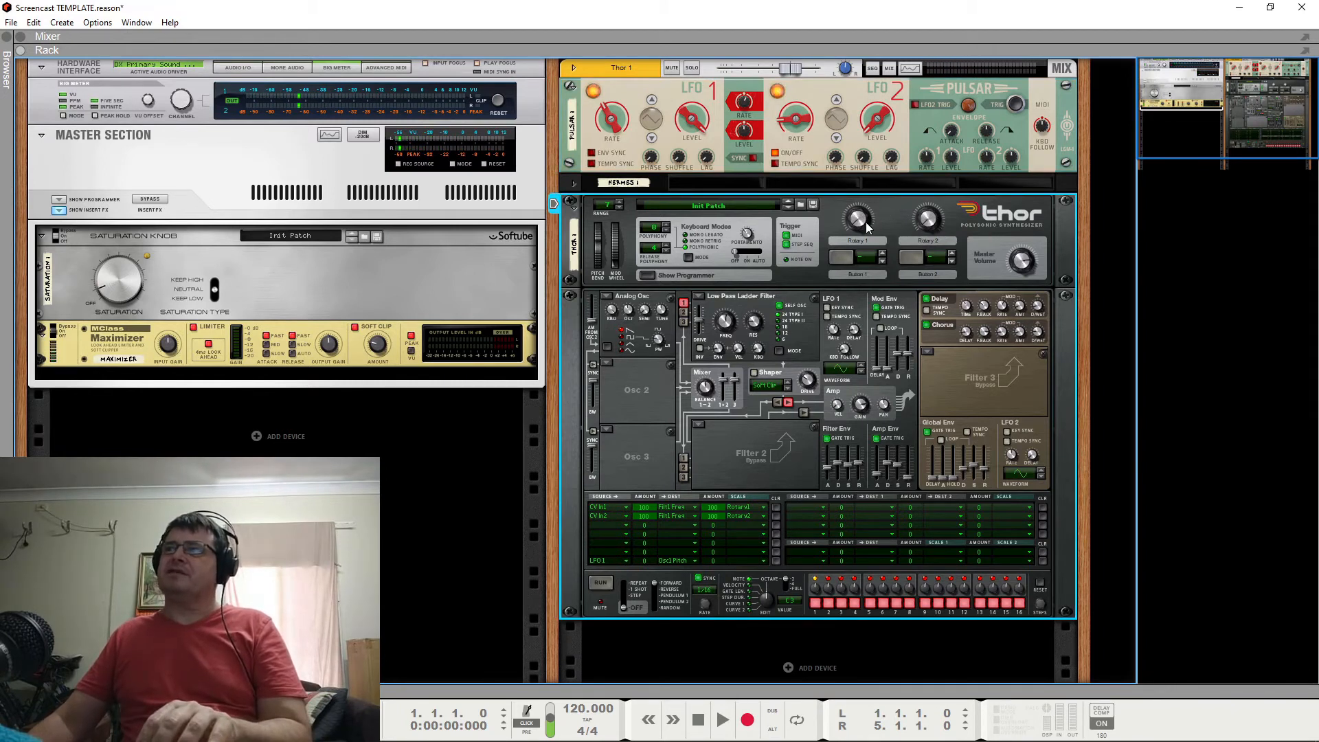
pyautogui.moveTo(869, 224); pyautogui.dragTo(874, 213)
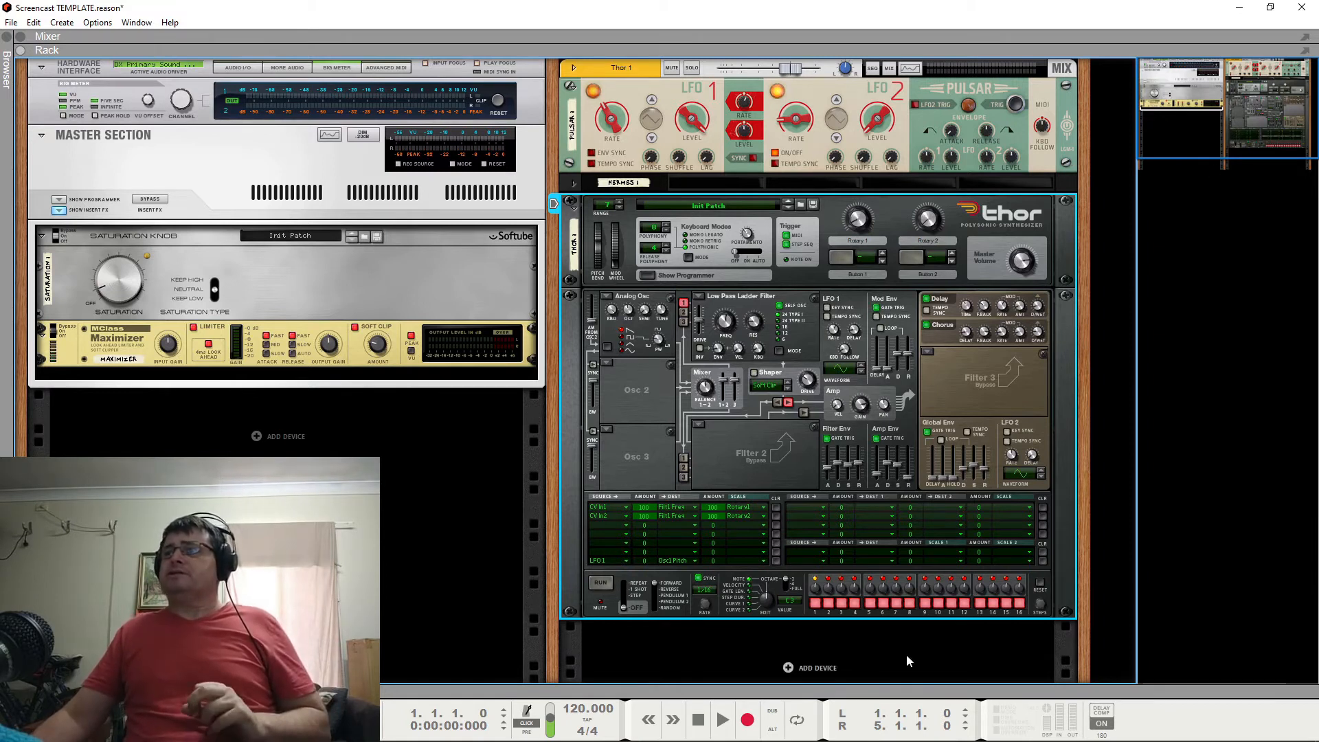
# Create a Europa synthesizer in a new rack column, shape Engine 1's Basic Analog wave into a saw, and route Engine 1 through the filter.
pyautogui.rightClick(1104, 109)
pyautogui.moveTo(1149, 213)
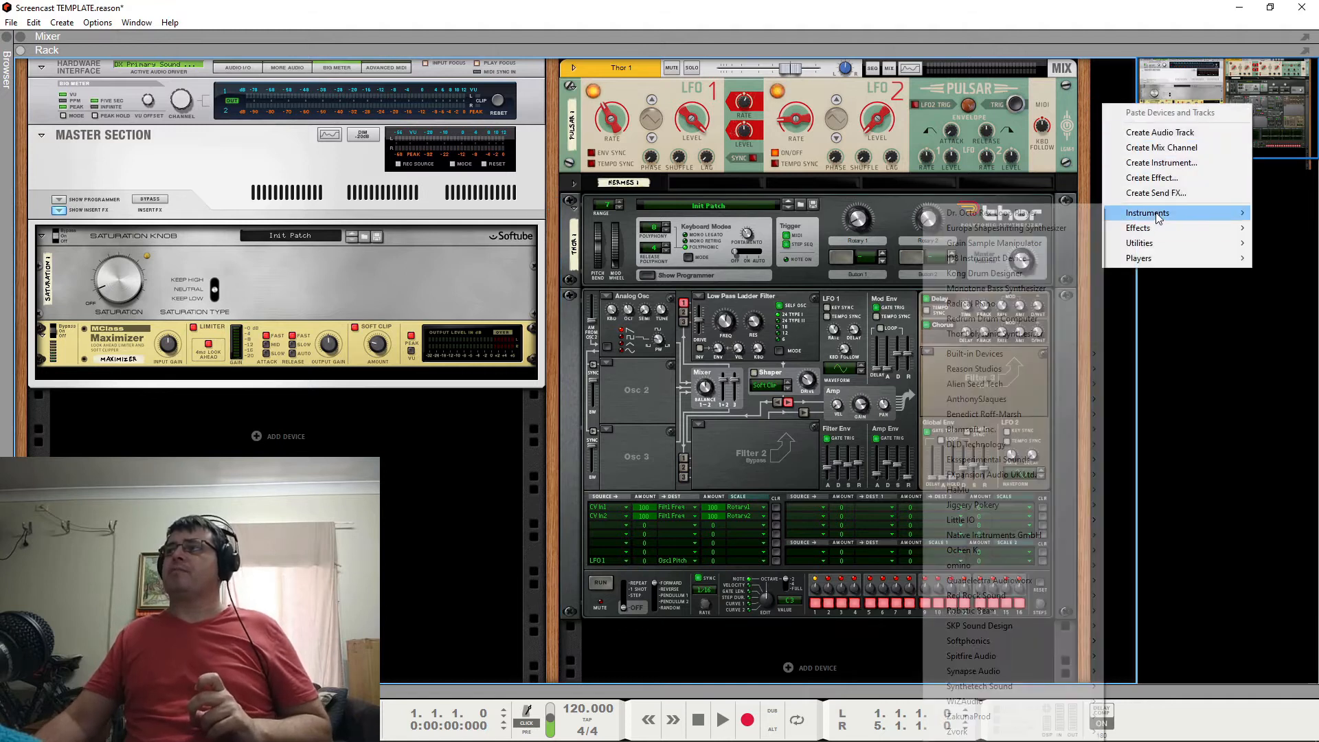
pyautogui.click(1057, 227)
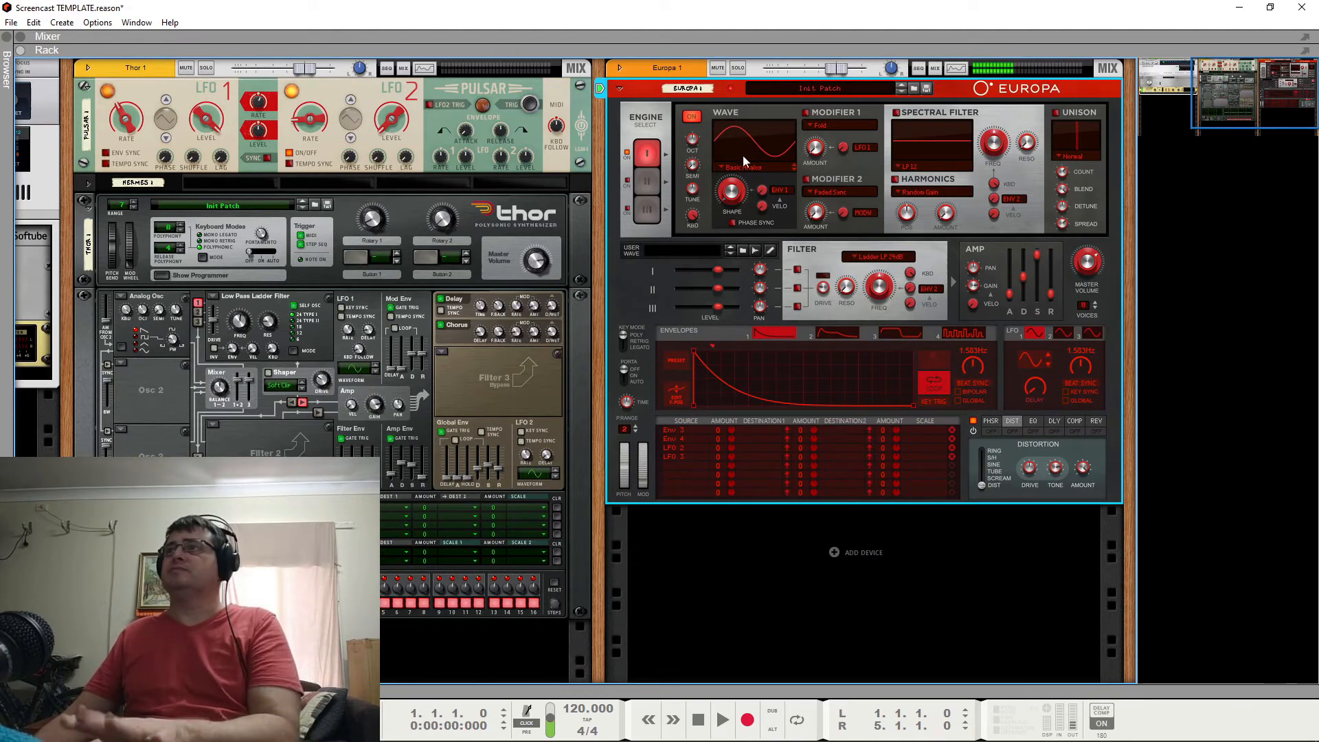
pyautogui.moveTo(737, 197); pyautogui.dragTo(737, 171)
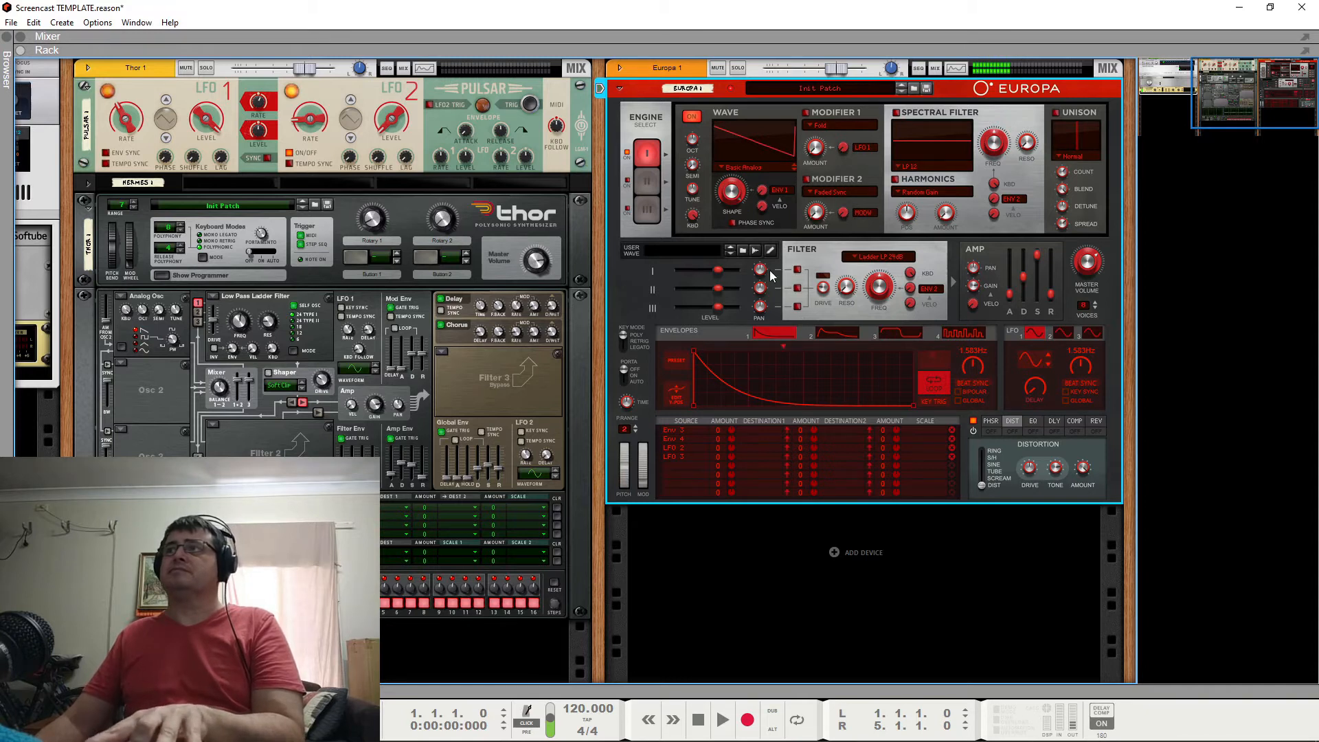
pyautogui.click(798, 272)
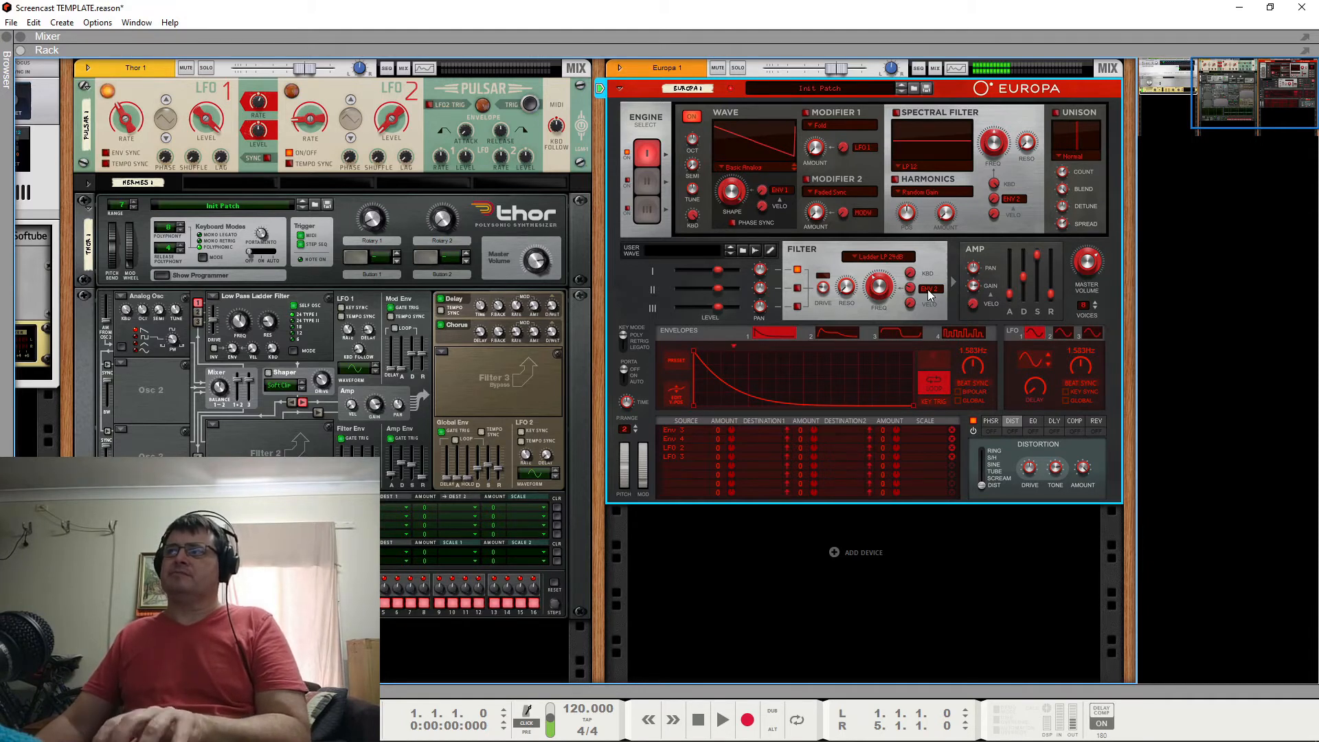
# Clear Europa's default modulation rows and set Envelope 1 as the source of the first row.
pyautogui.click(828, 331)
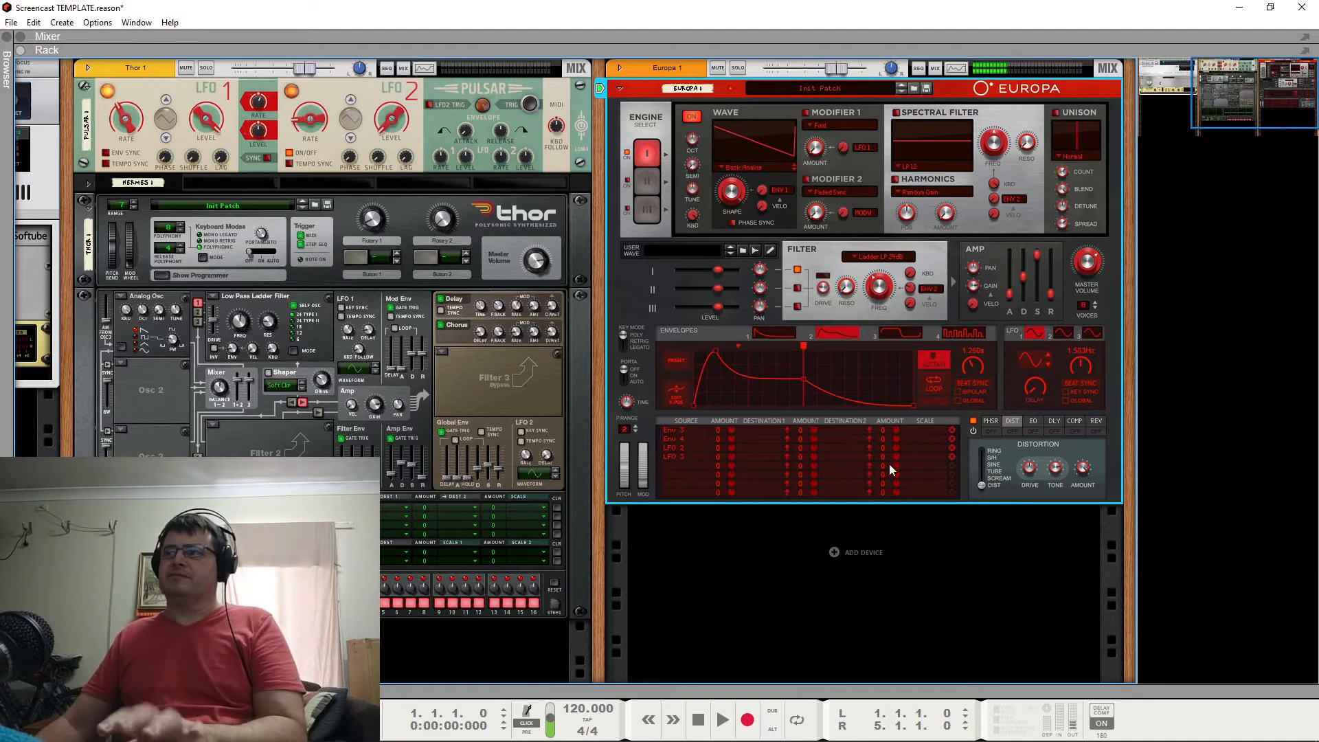
pyautogui.click(953, 448)
pyautogui.click(951, 439)
pyautogui.click(951, 430)
pyautogui.click(689, 431)
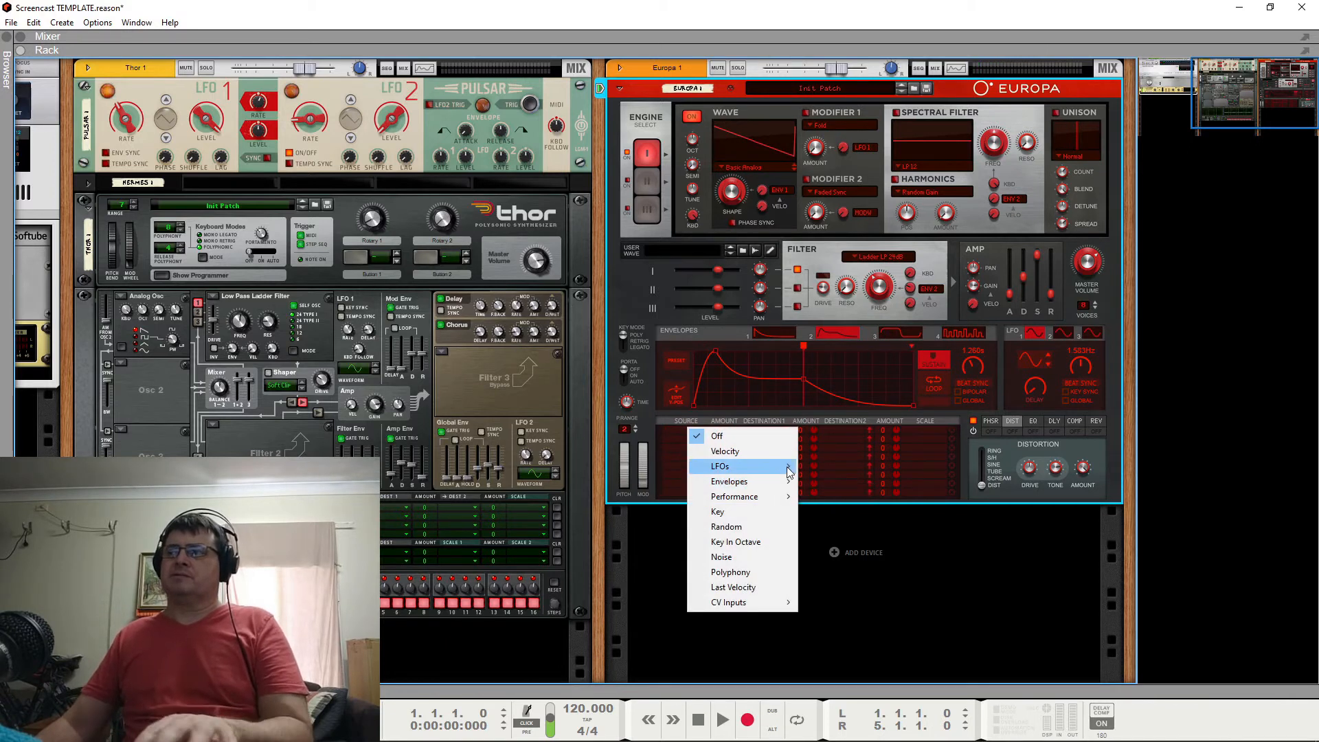
pyautogui.moveTo(789, 473)
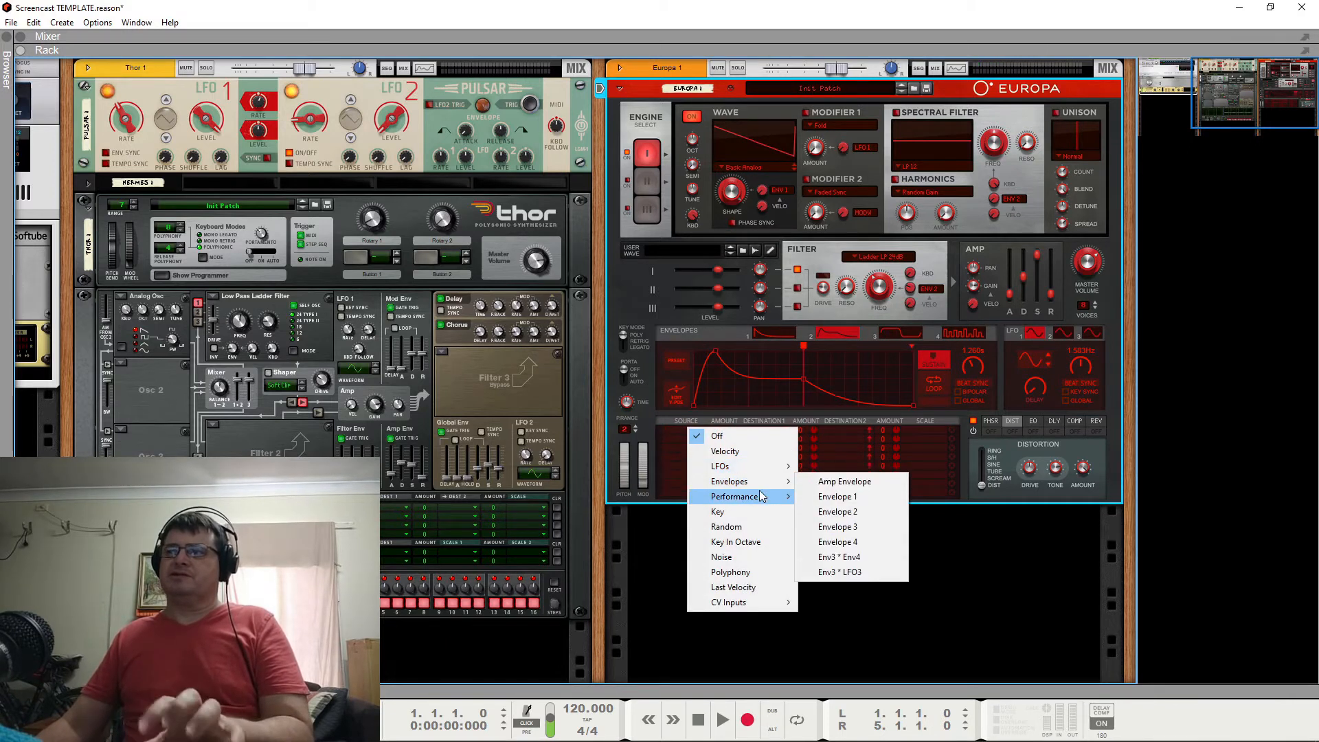
pyautogui.click(837, 497)
# Move Envelope 1's peak to the middle of its length and route it to the filter frequency with an amount of 30.
pyautogui.click(775, 333)
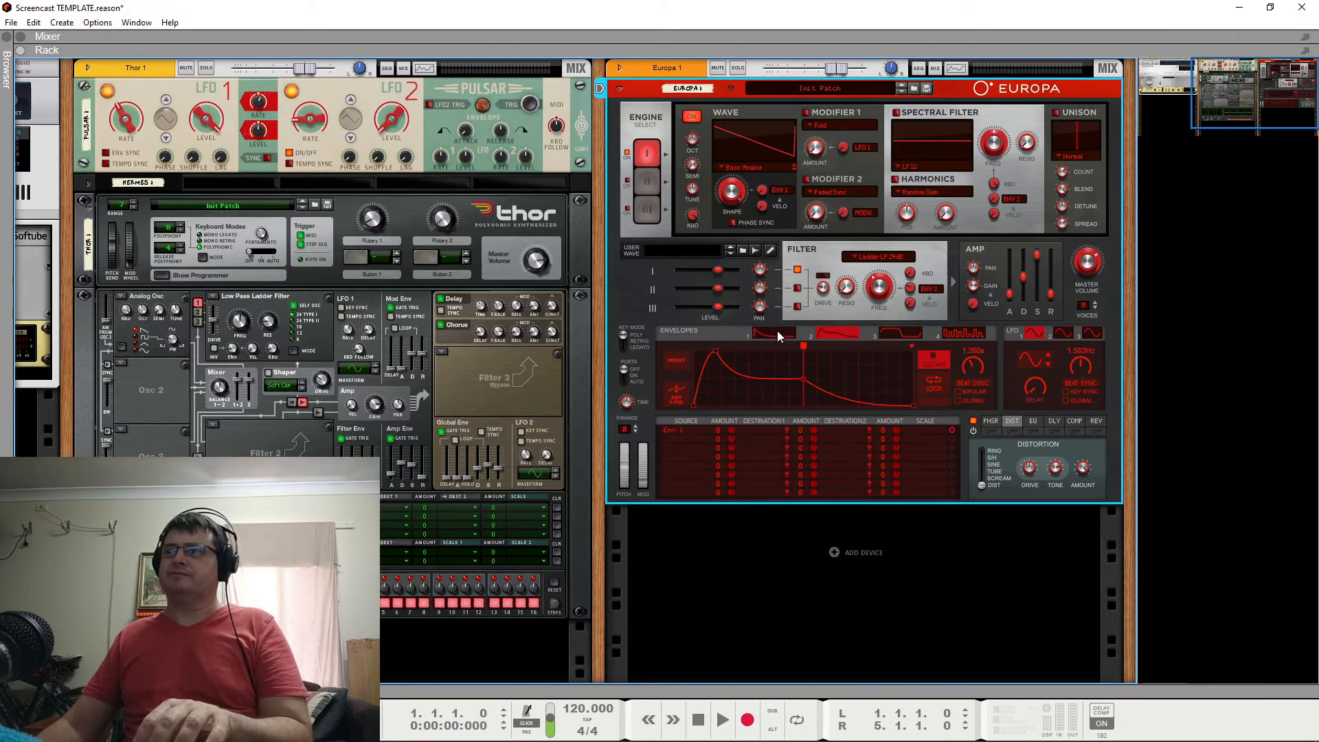
pyautogui.moveTo(699, 345); pyautogui.dragTo(804, 315)
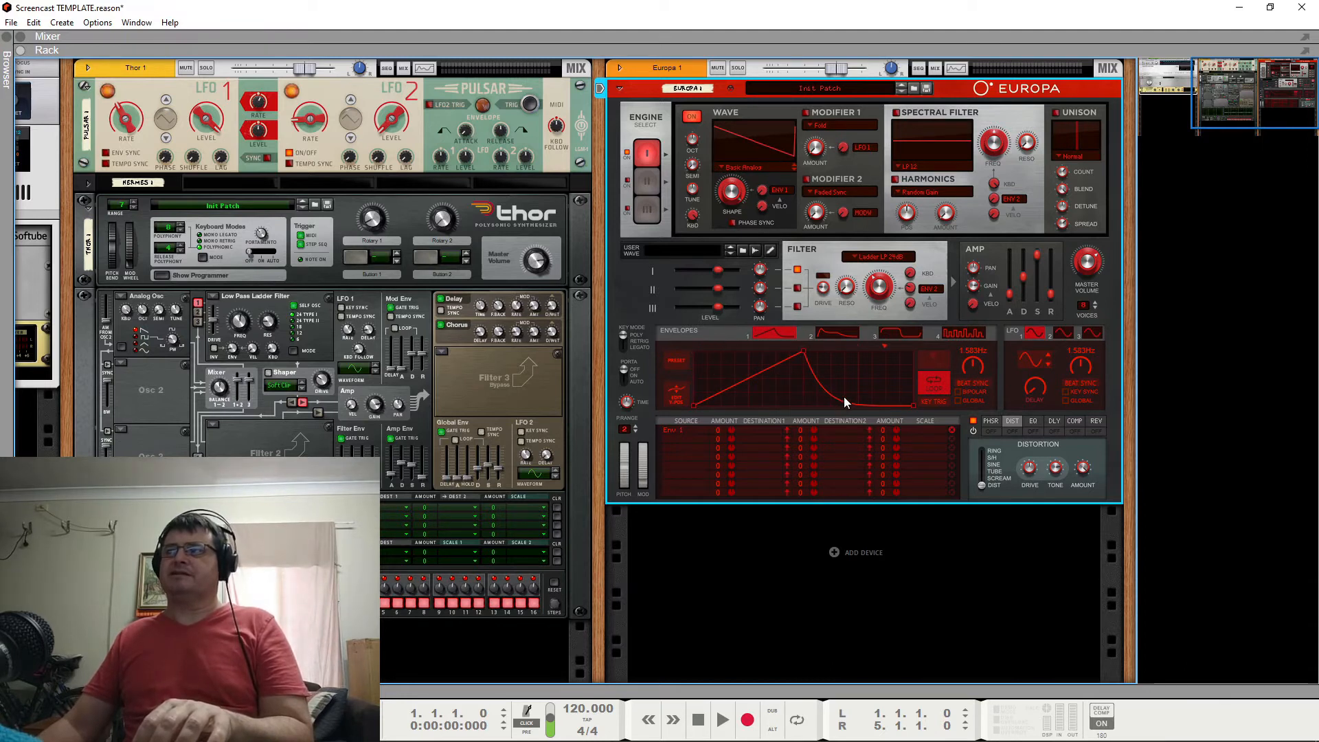
pyautogui.click(764, 430)
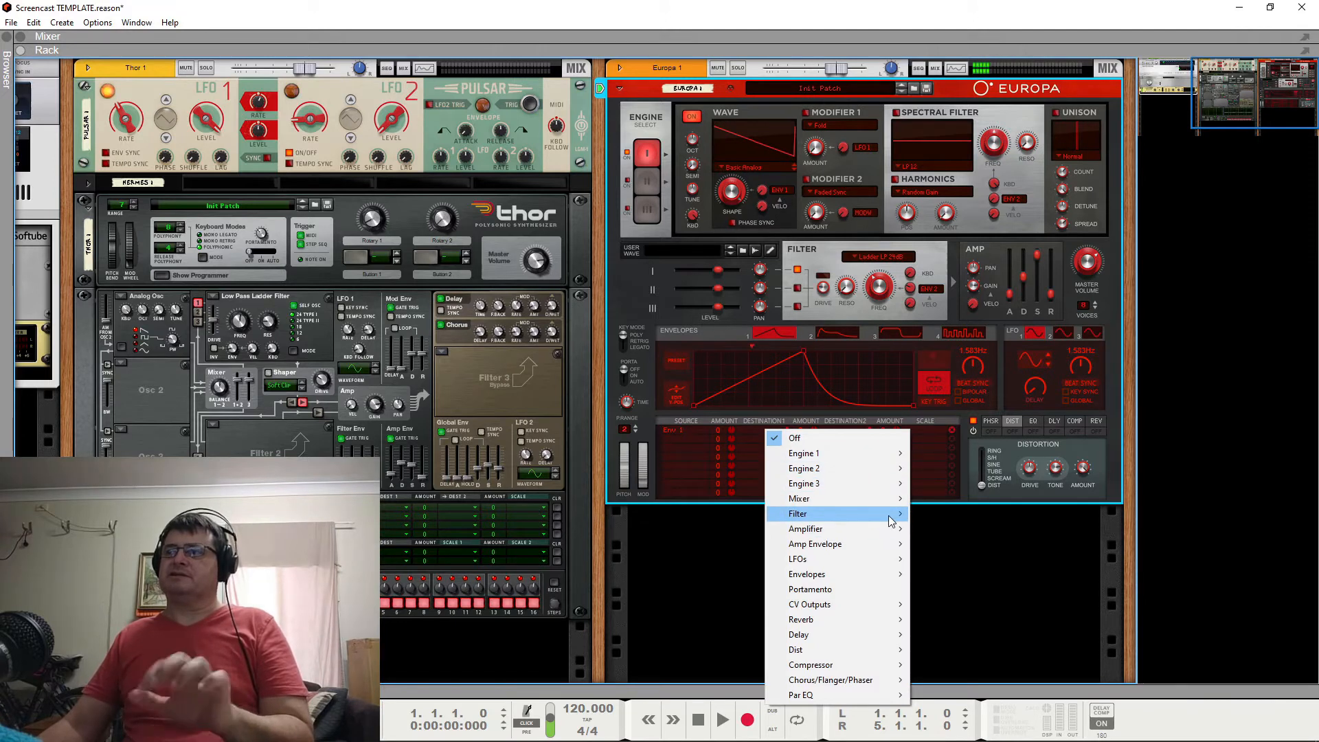
pyautogui.moveTo(893, 514)
pyautogui.click(936, 532)
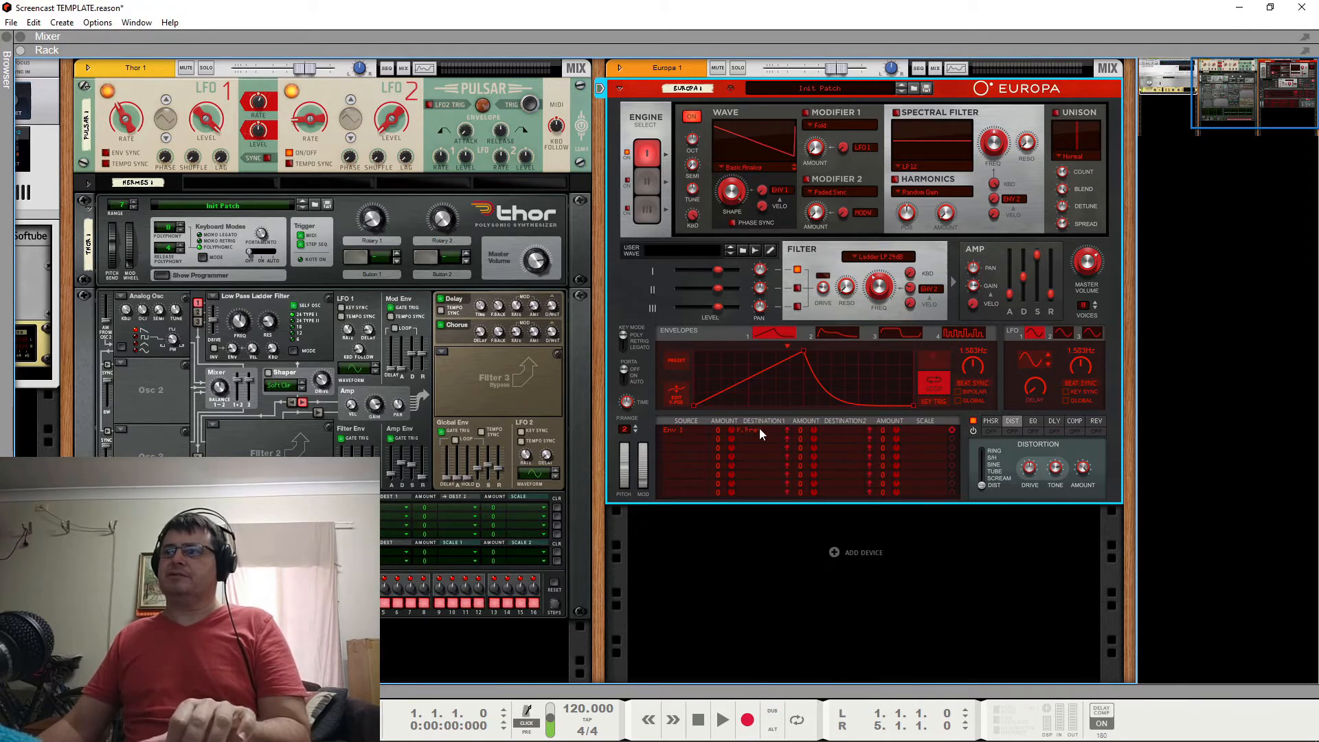
pyautogui.moveTo(741, 427); pyautogui.dragTo(741, 418)
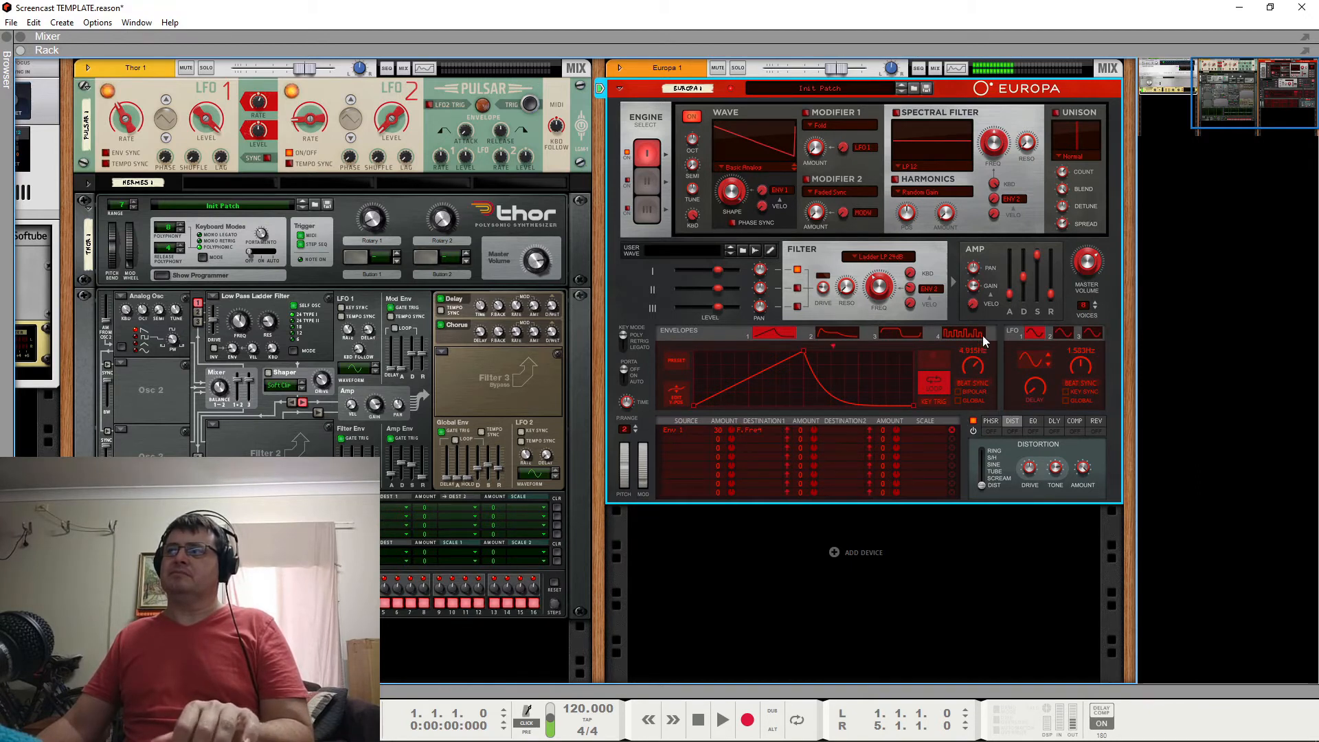
# Straighten Envelope 1's falling segment to form a triangle and set its filter frequency modulation amount to 25.
pyautogui.moveTo(850, 401); pyautogui.dragTo(876, 367)
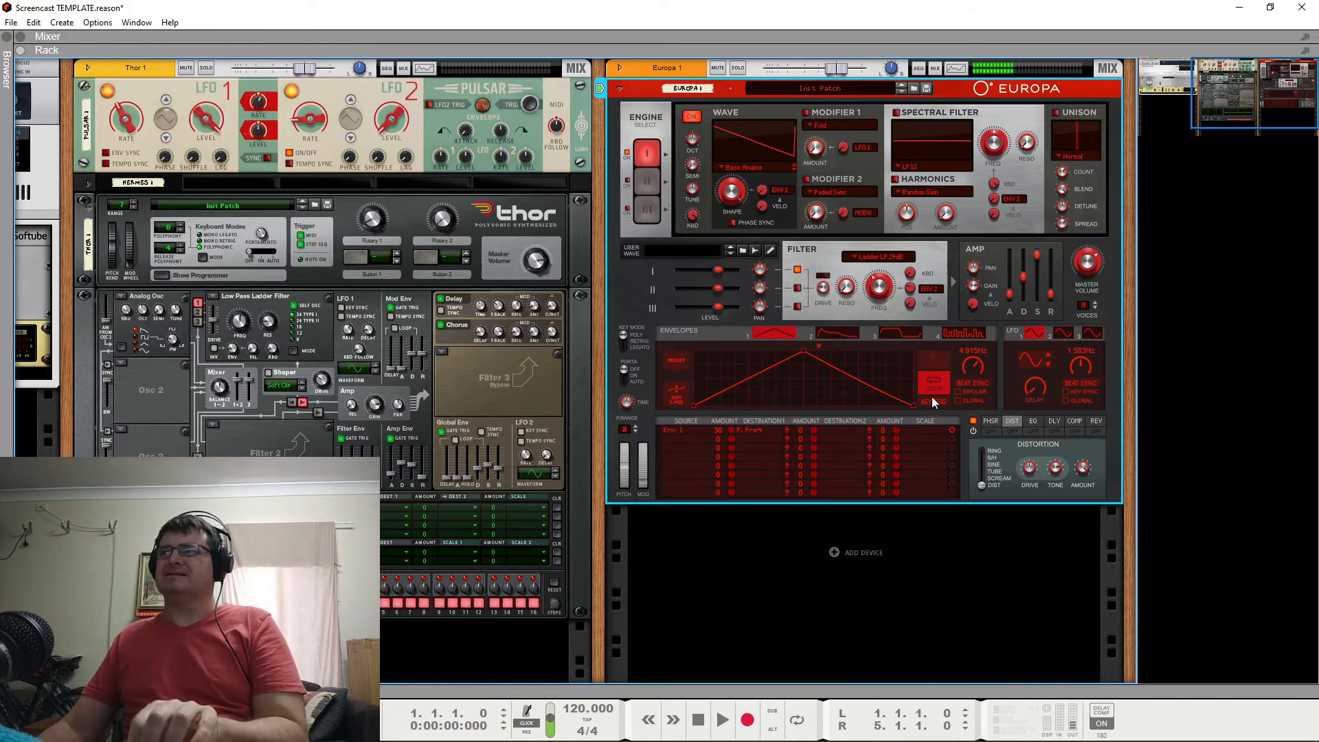
pyautogui.moveTo(728, 432)
pyautogui.mouseDown()
pyautogui.moveTo(732, 449)
pyautogui.moveTo(739, 437)
pyautogui.mouseUp()
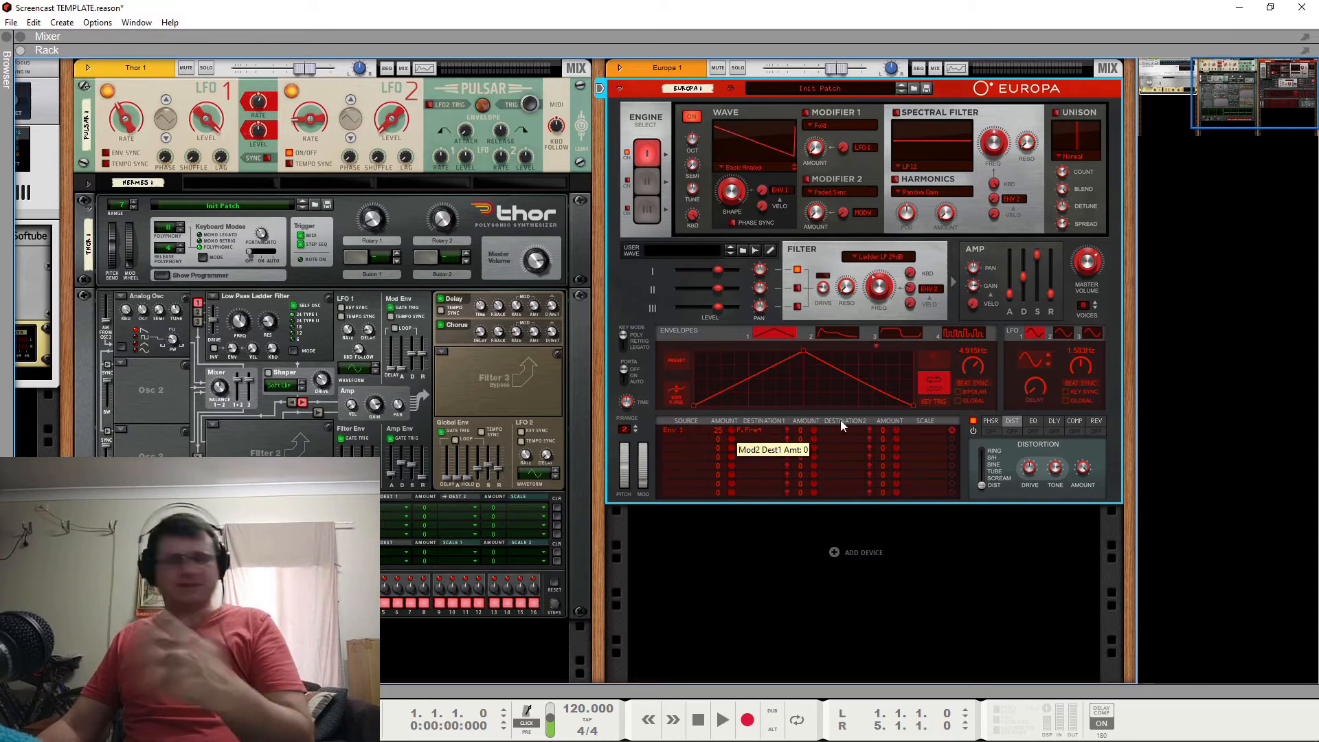
pyautogui.moveTo(847, 379); pyautogui.dragTo(847, 393)
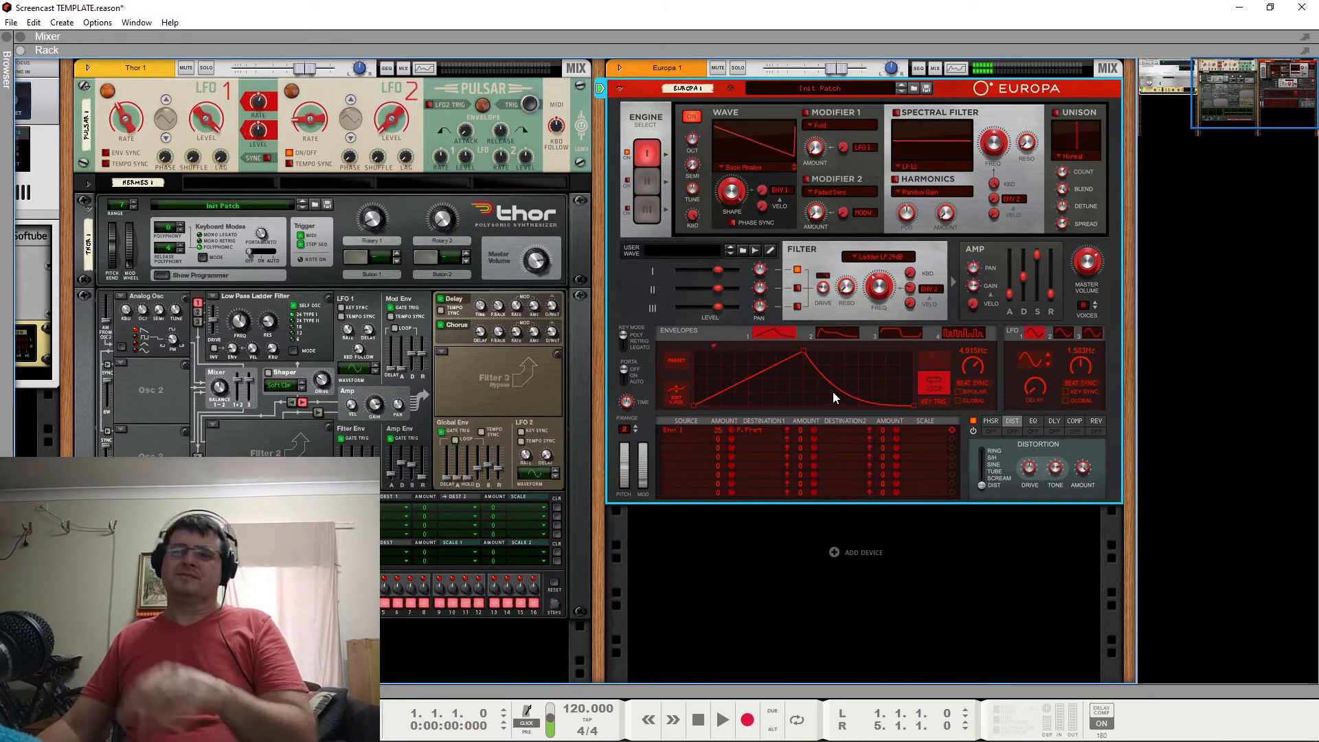
pyautogui.moveTo(835, 390); pyautogui.dragTo(856, 371)
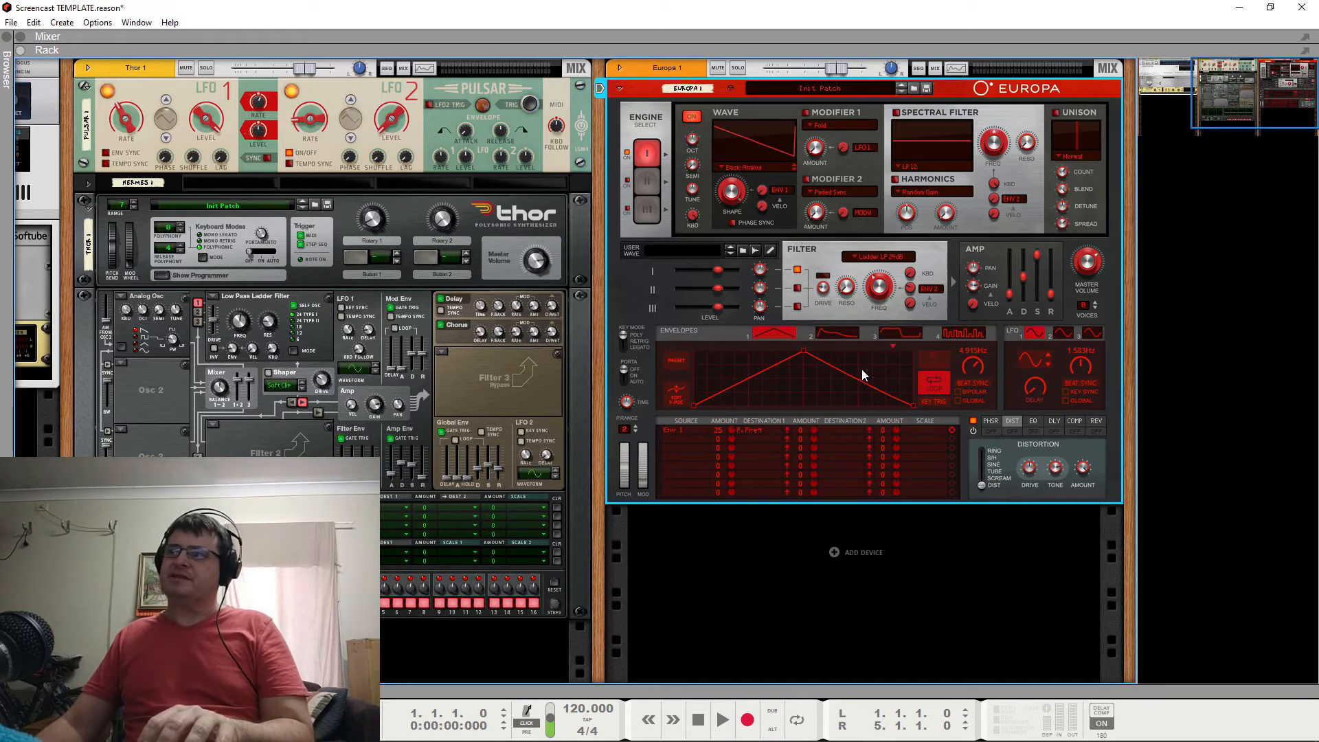
# Bend Envelope 1's falling and rising segments into curves, and replace the shape with the jagged multi-peak envelope preset.
pyautogui.moveTo(860, 379); pyautogui.dragTo(874, 368)
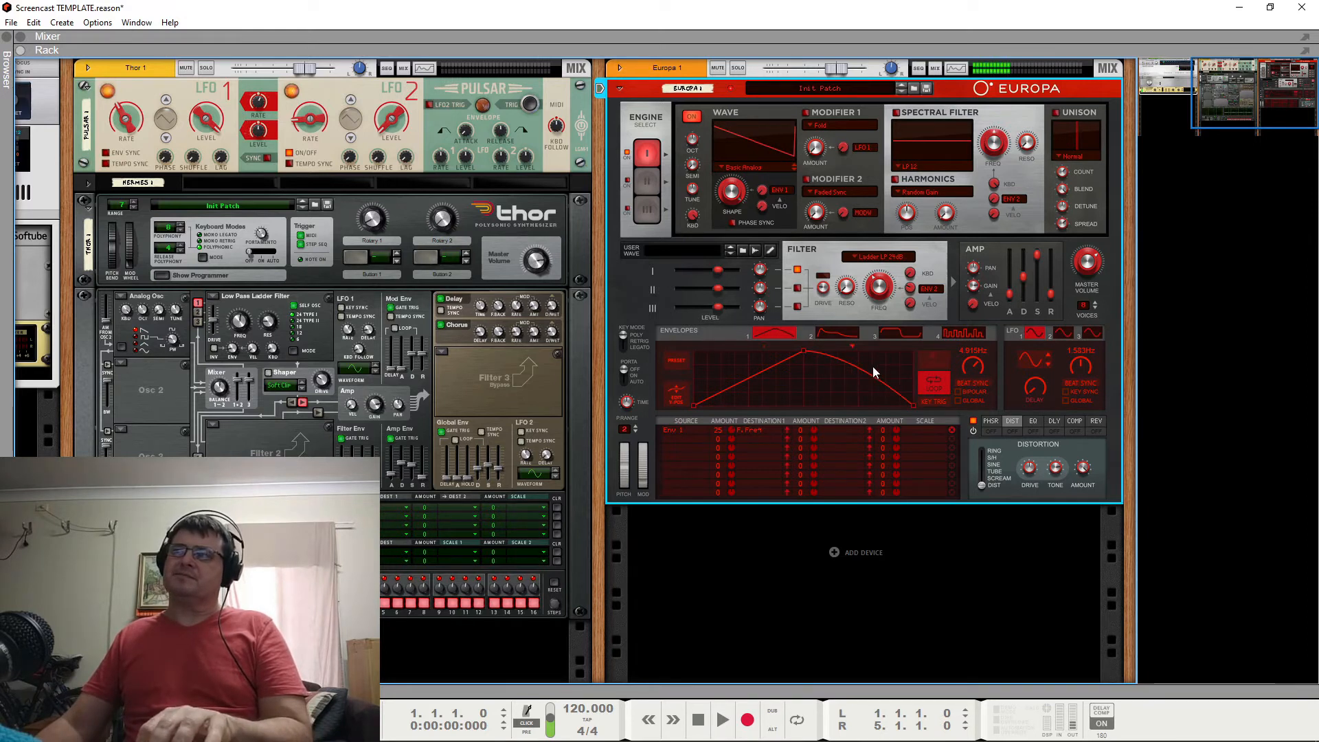
pyautogui.moveTo(769, 370); pyautogui.dragTo(773, 385)
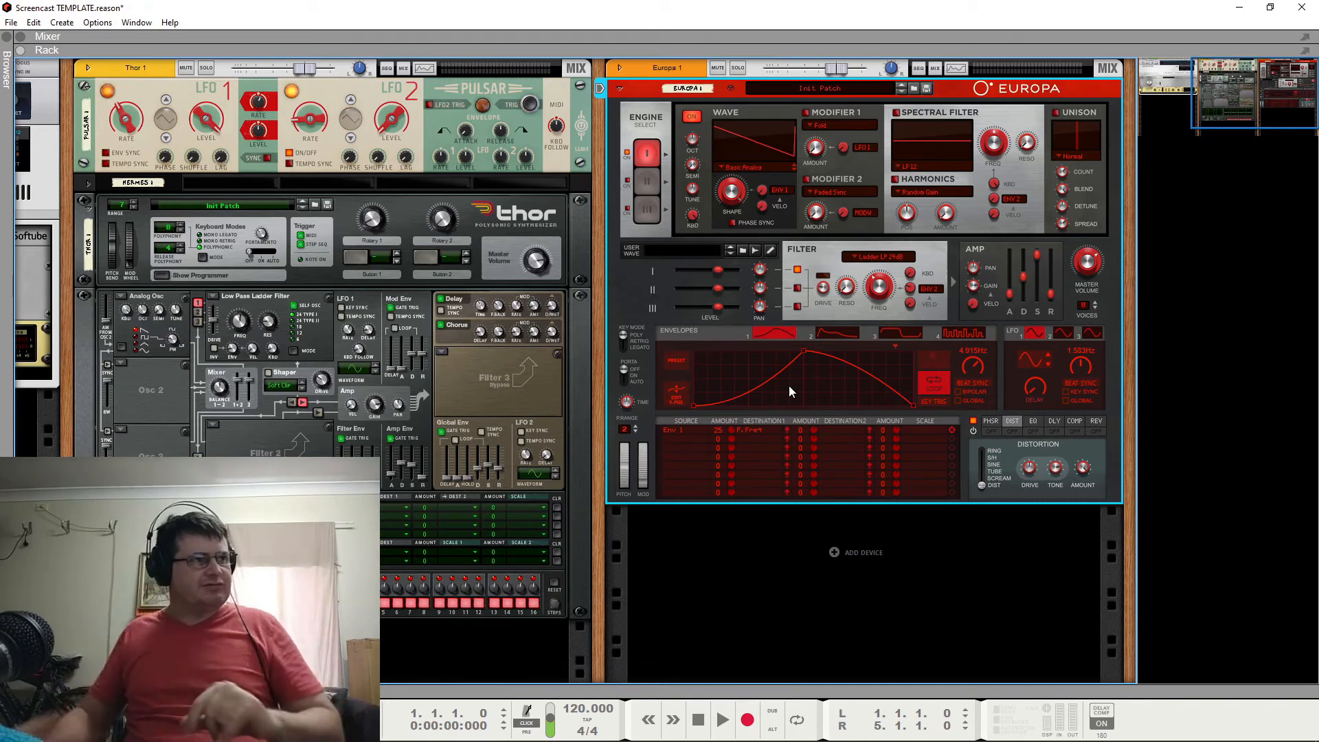
pyautogui.click(677, 361)
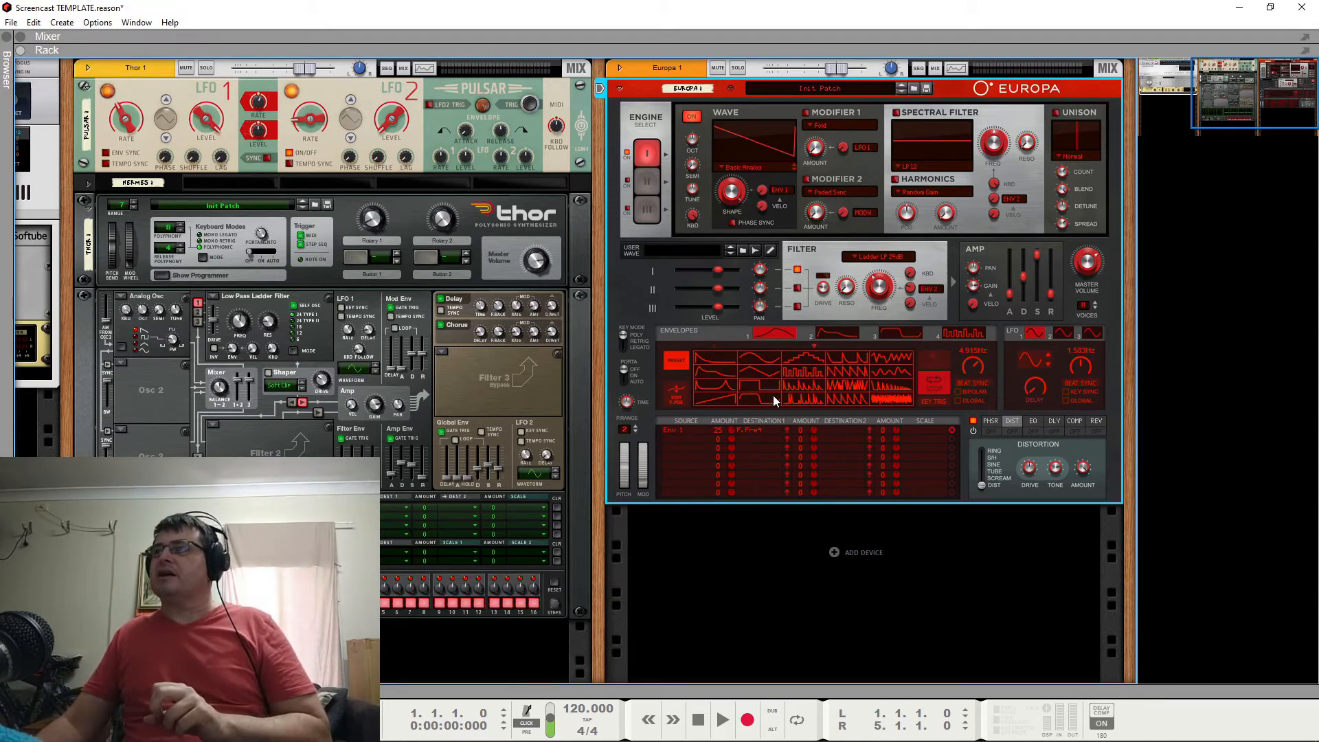
pyautogui.click(896, 373)
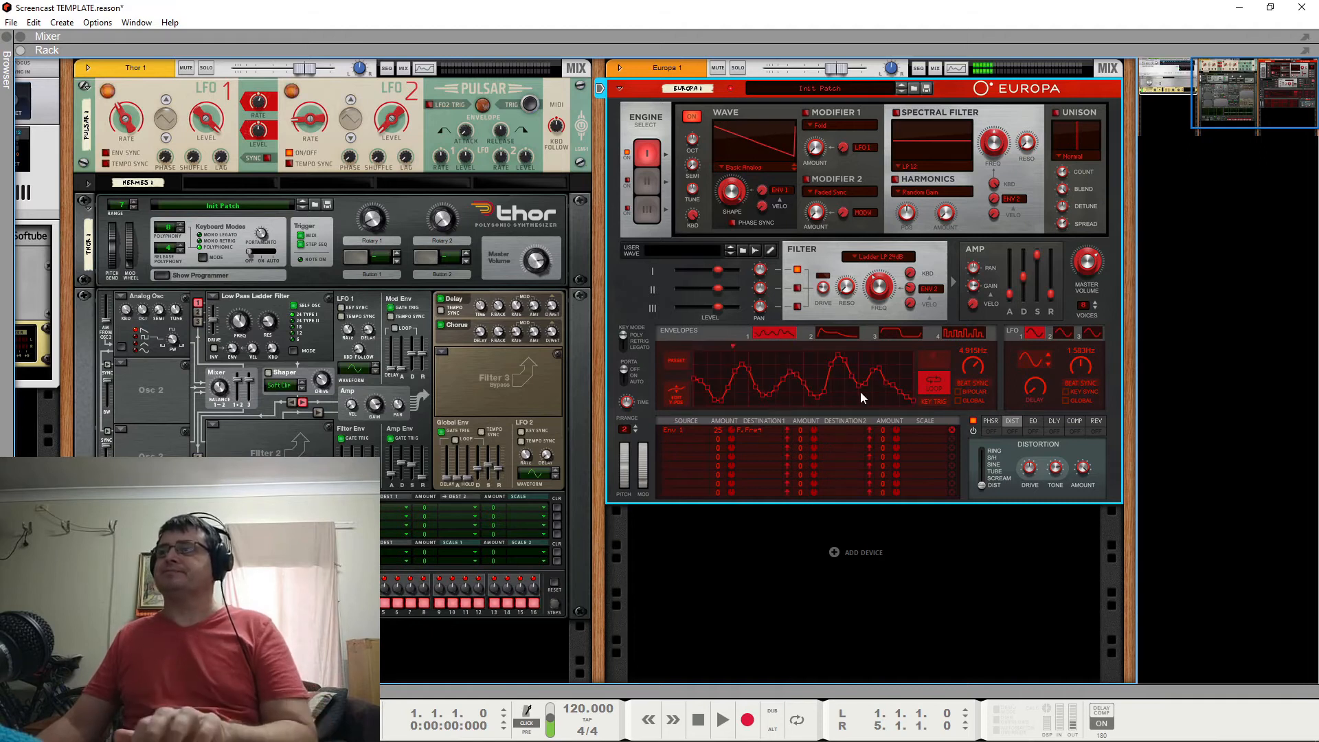
# Redraw parts of the jagged envelope at a slower 0.743 Hz rate, and compare its filter frequency modulation at amounts of 0 and 25.
pyautogui.moveTo(977, 368); pyautogui.dragTo(978, 382)
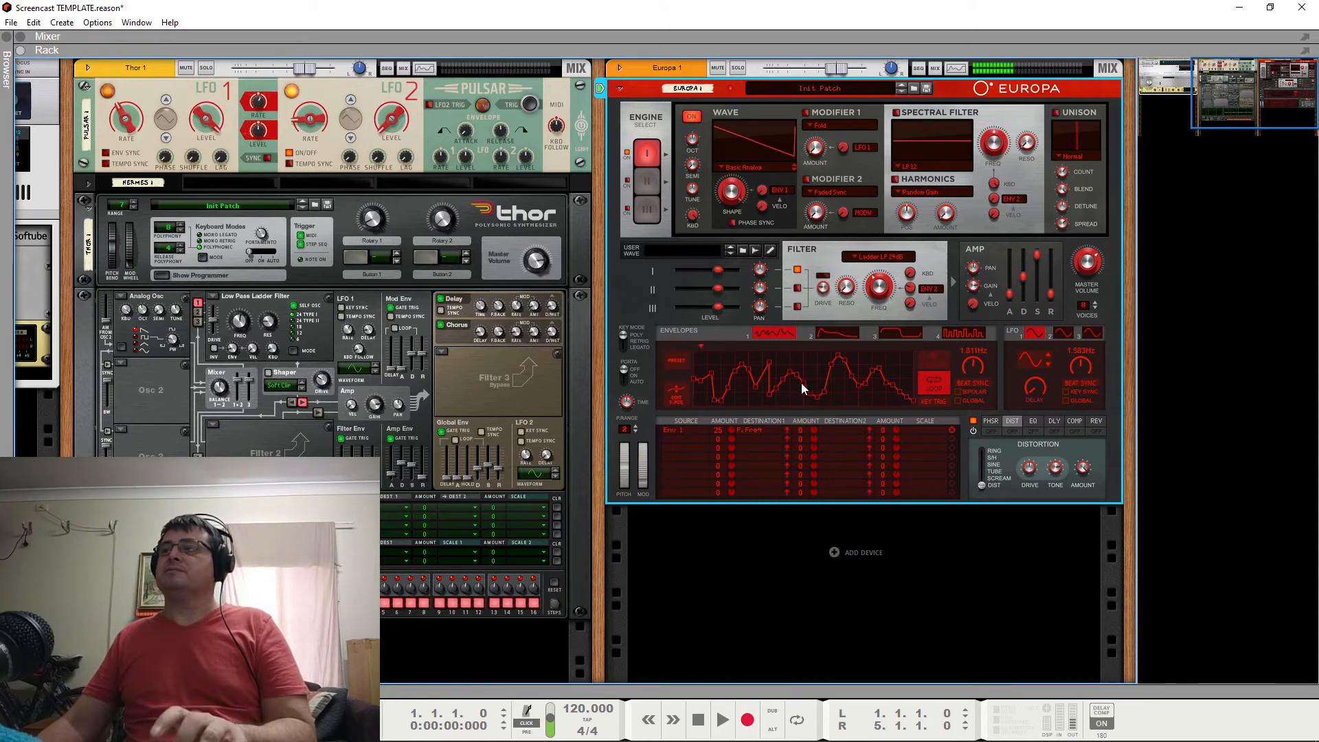
pyautogui.moveTo(840, 356); pyautogui.dragTo(840, 390)
pyautogui.moveTo(970, 368); pyautogui.dragTo(994, 336)
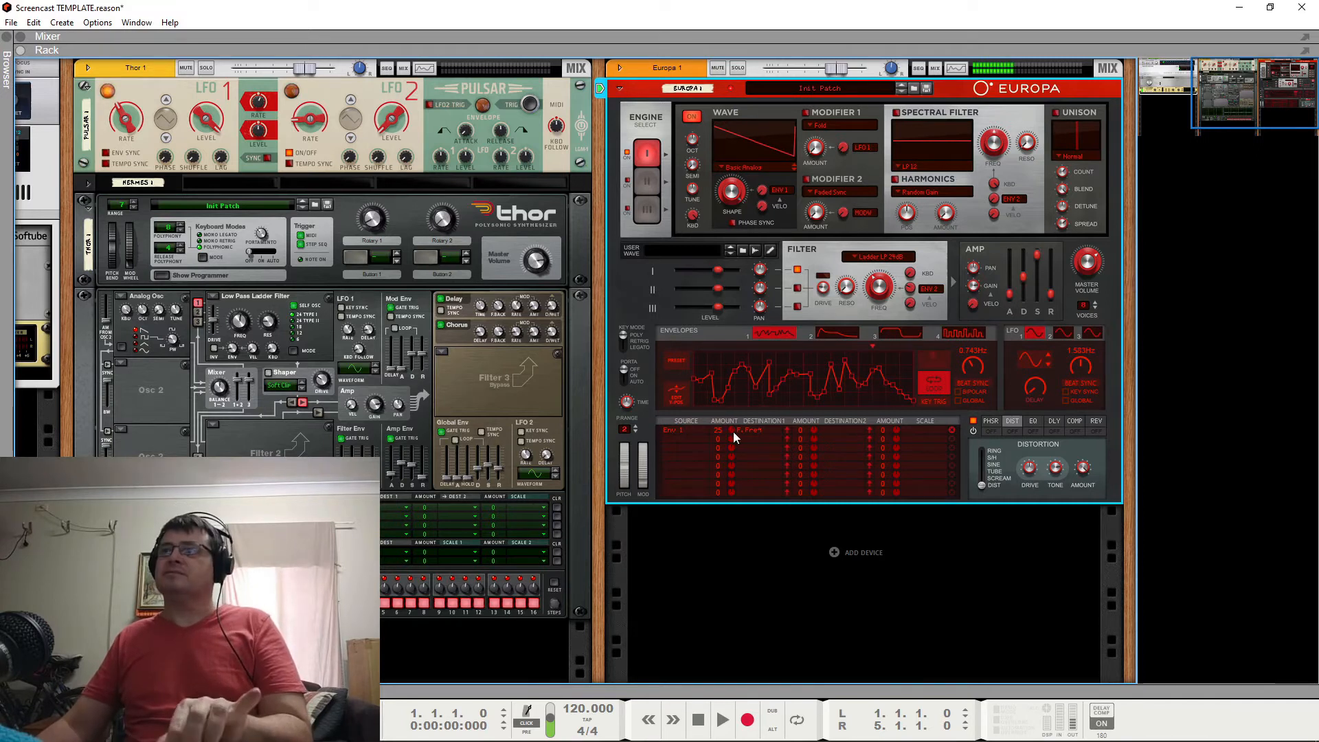
pyautogui.moveTo(733, 431); pyautogui.dragTo(732, 451)
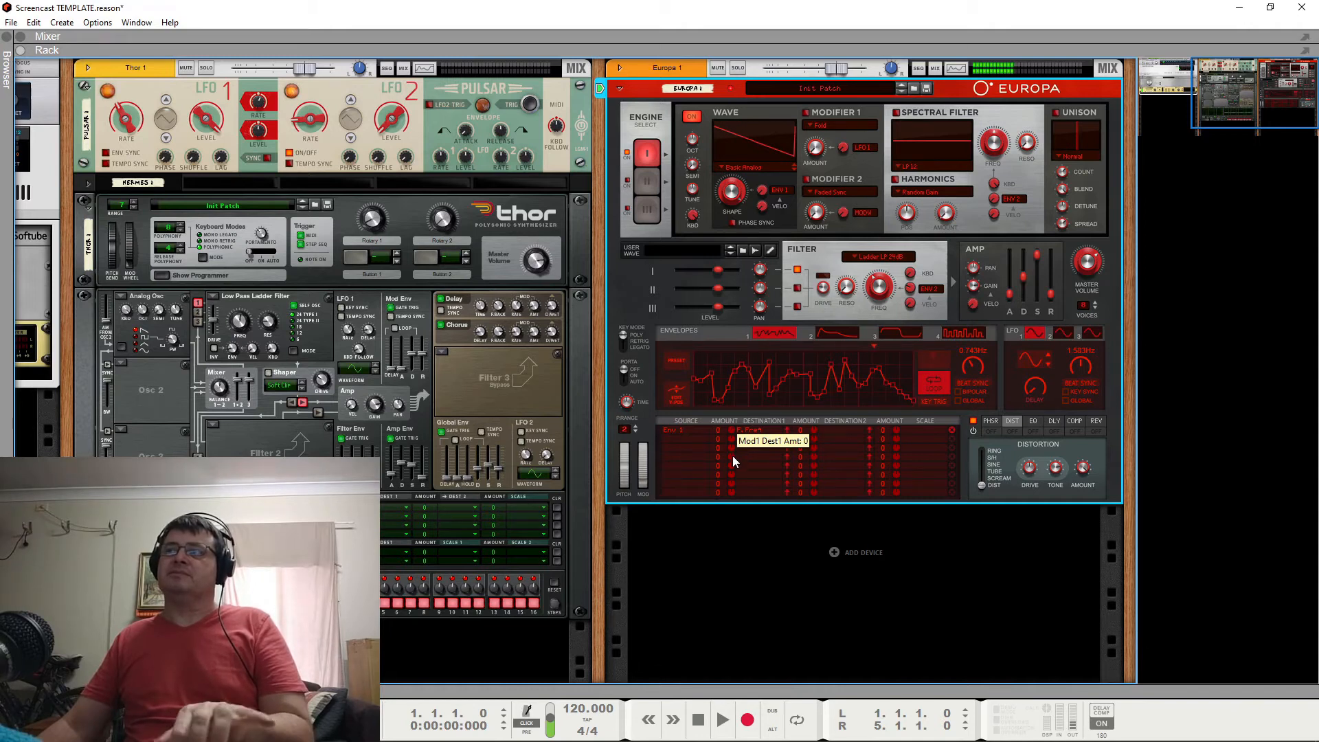
pyautogui.moveTo(733, 456); pyautogui.dragTo(739, 435)
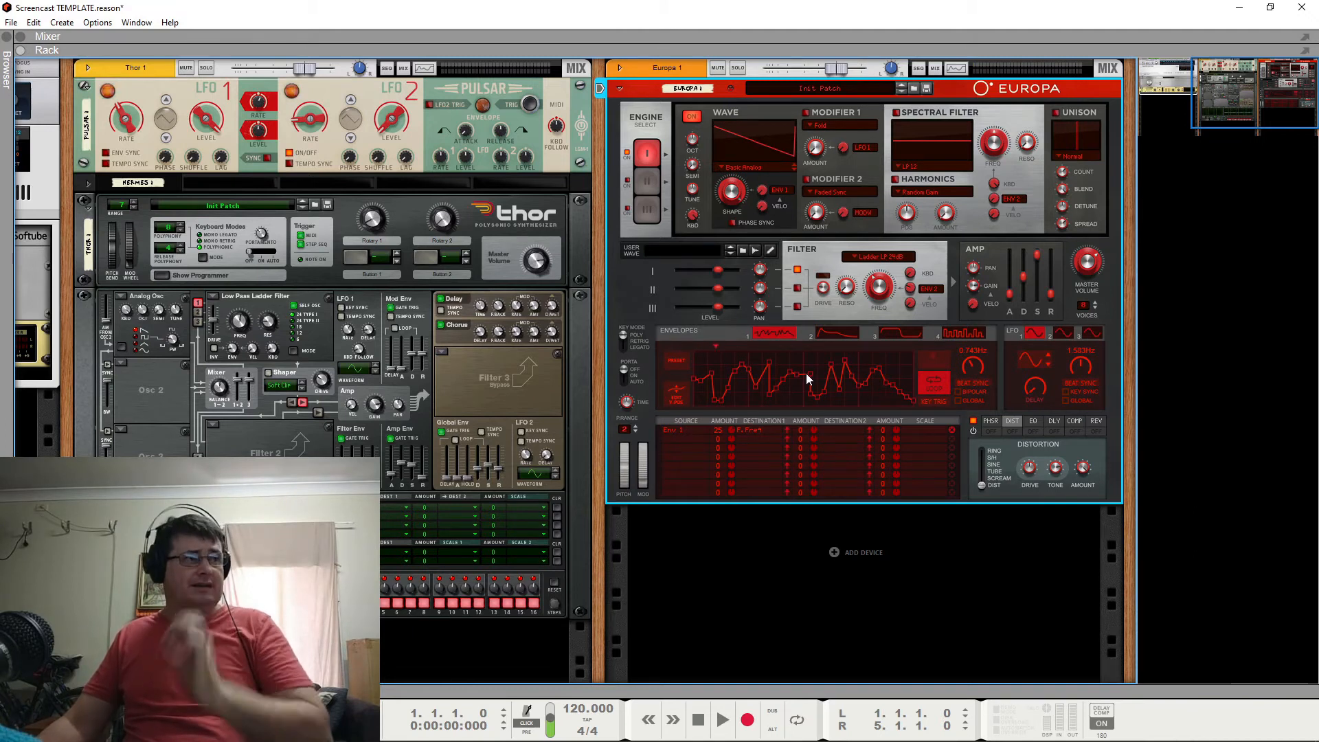
# Load the sine-like preset into Envelope 1, set its rate to 5.475 Hz, and move its middle point close to the low point.
pyautogui.click(671, 361)
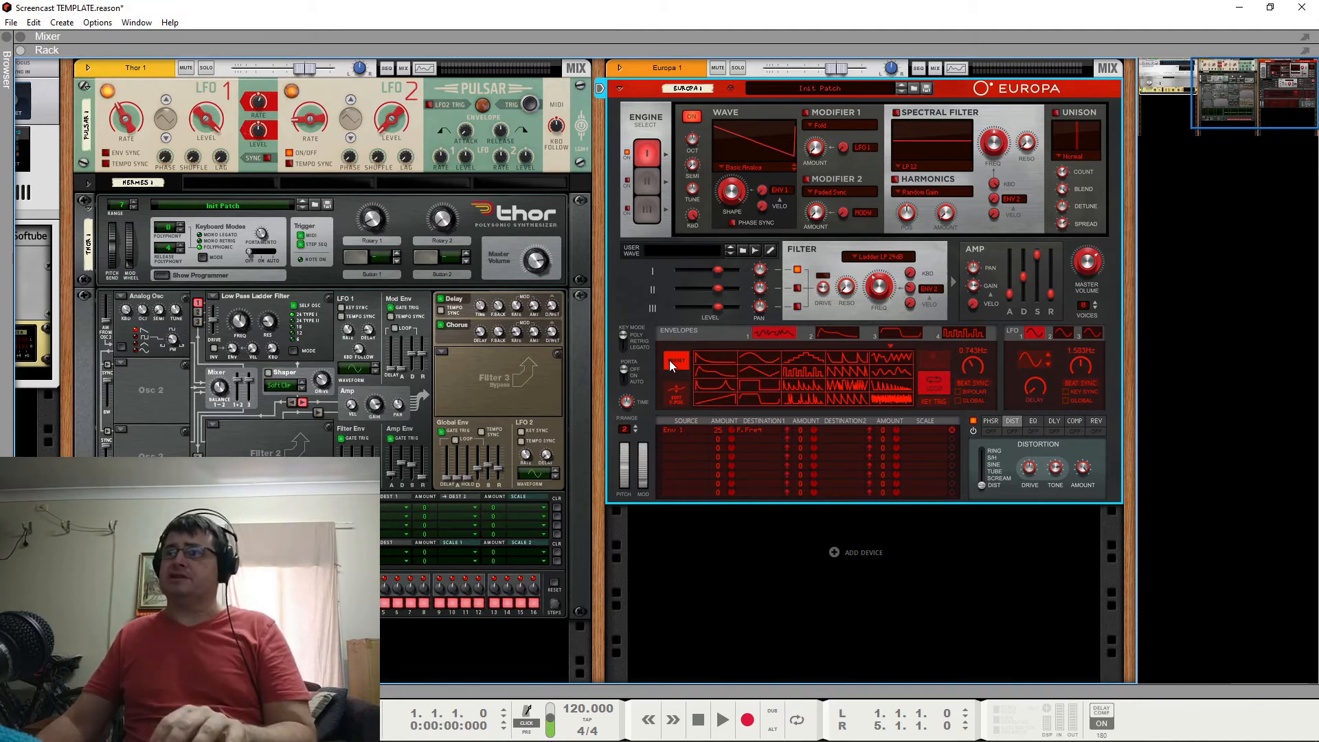
pyautogui.click(749, 372)
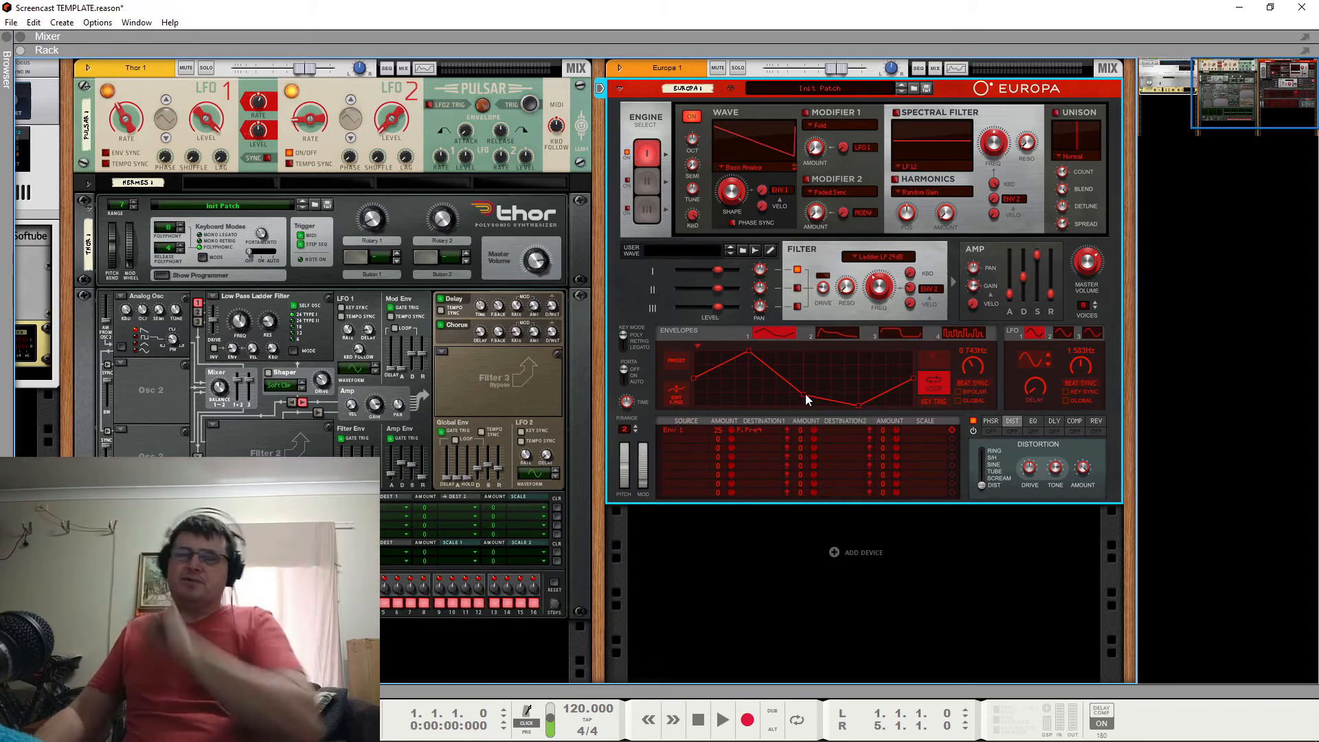
pyautogui.moveTo(805, 397)
pyautogui.mouseDown()
pyautogui.moveTo(790, 385)
pyautogui.moveTo(855, 377)
pyautogui.moveTo(806, 379)
pyautogui.mouseUp()
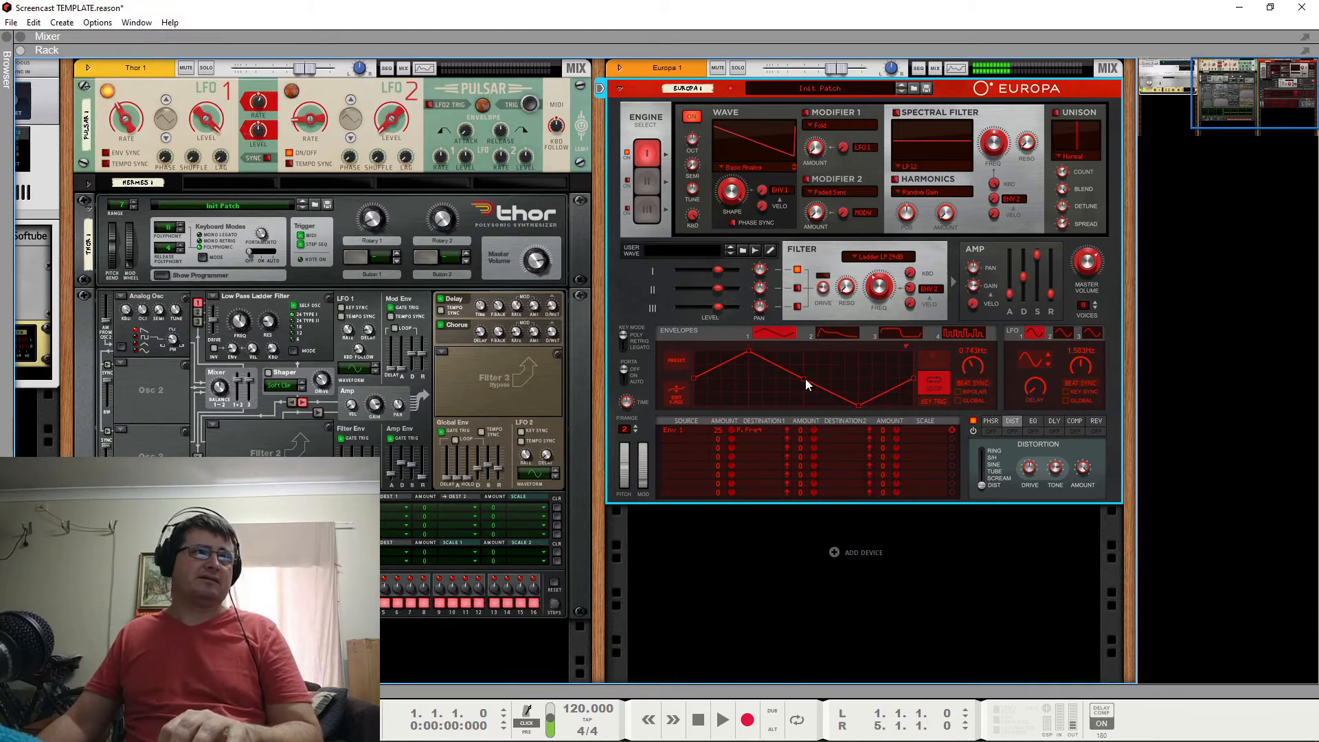
pyautogui.moveTo(805, 378); pyautogui.dragTo(846, 390)
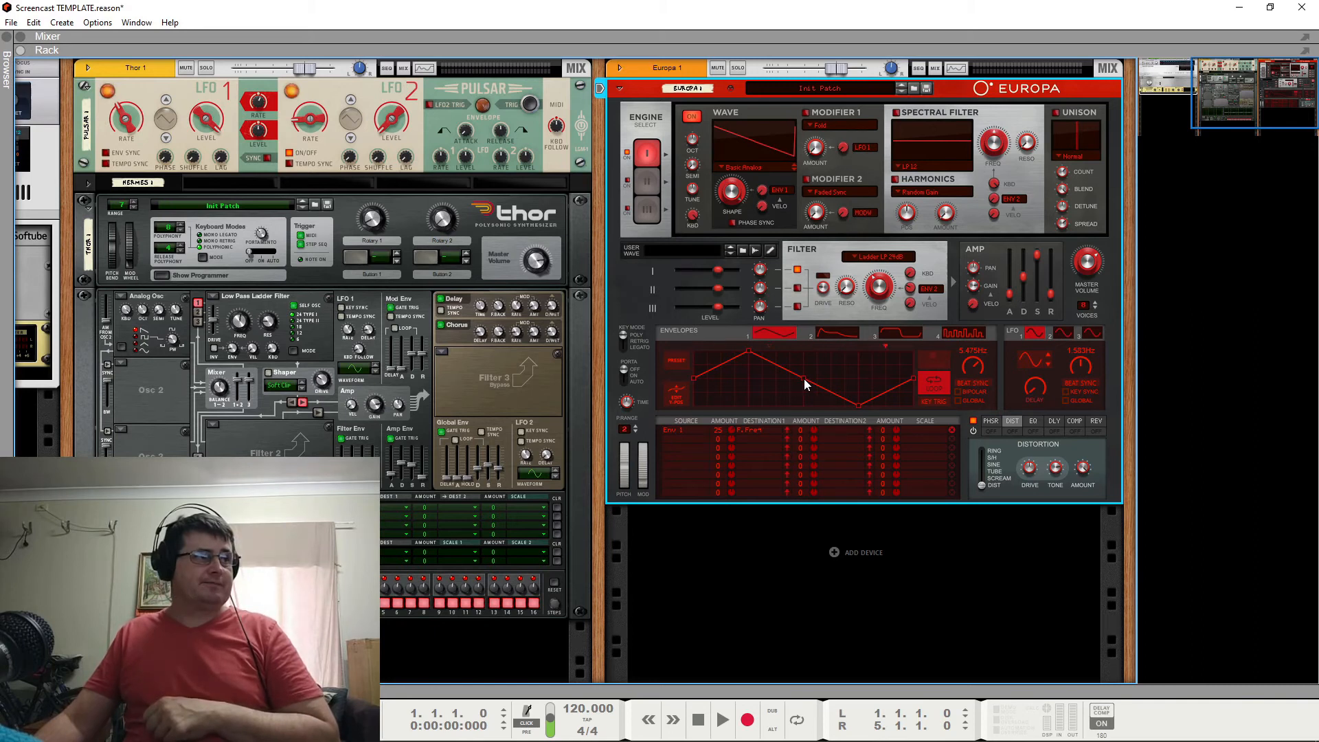
pyautogui.moveTo(804, 378); pyautogui.dragTo(851, 383)
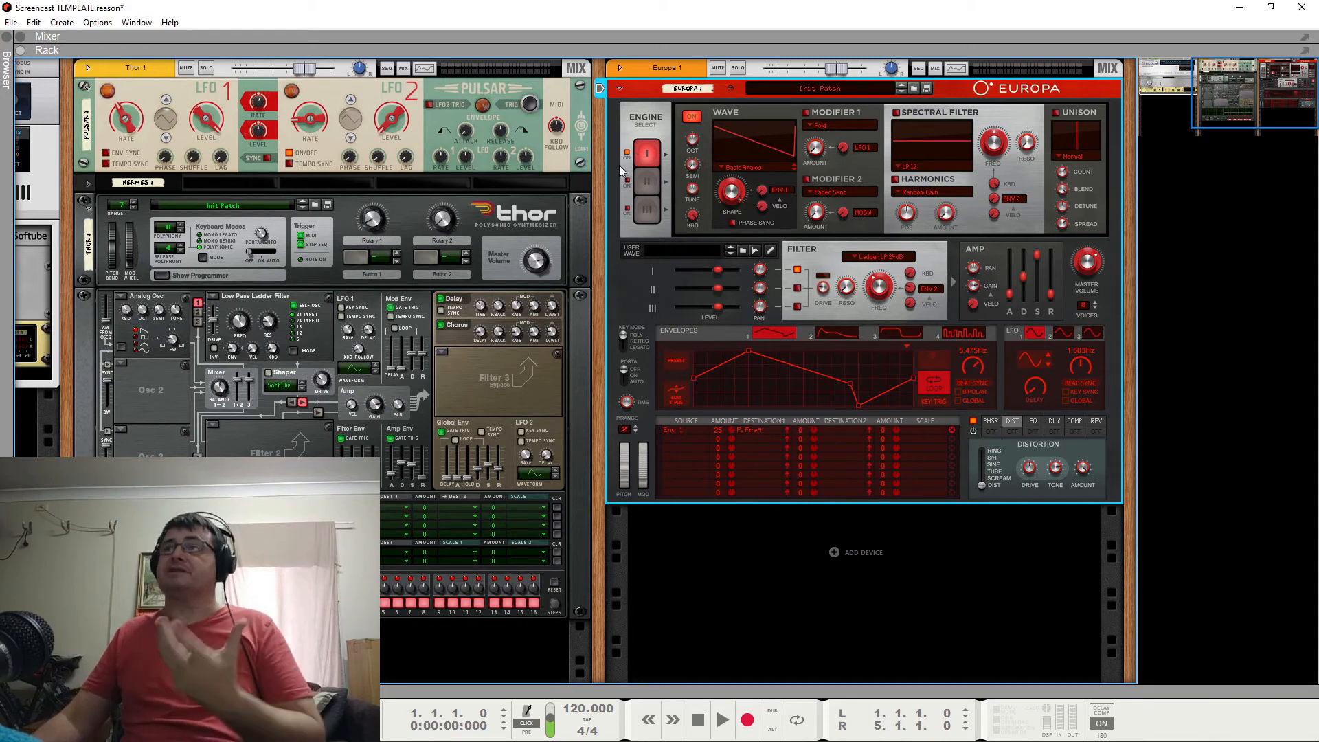
# Change Engine 1's wave to Saw-Triangle with a shape of 87.1%, and adjust the filter frequency.
pyautogui.click(739, 167)
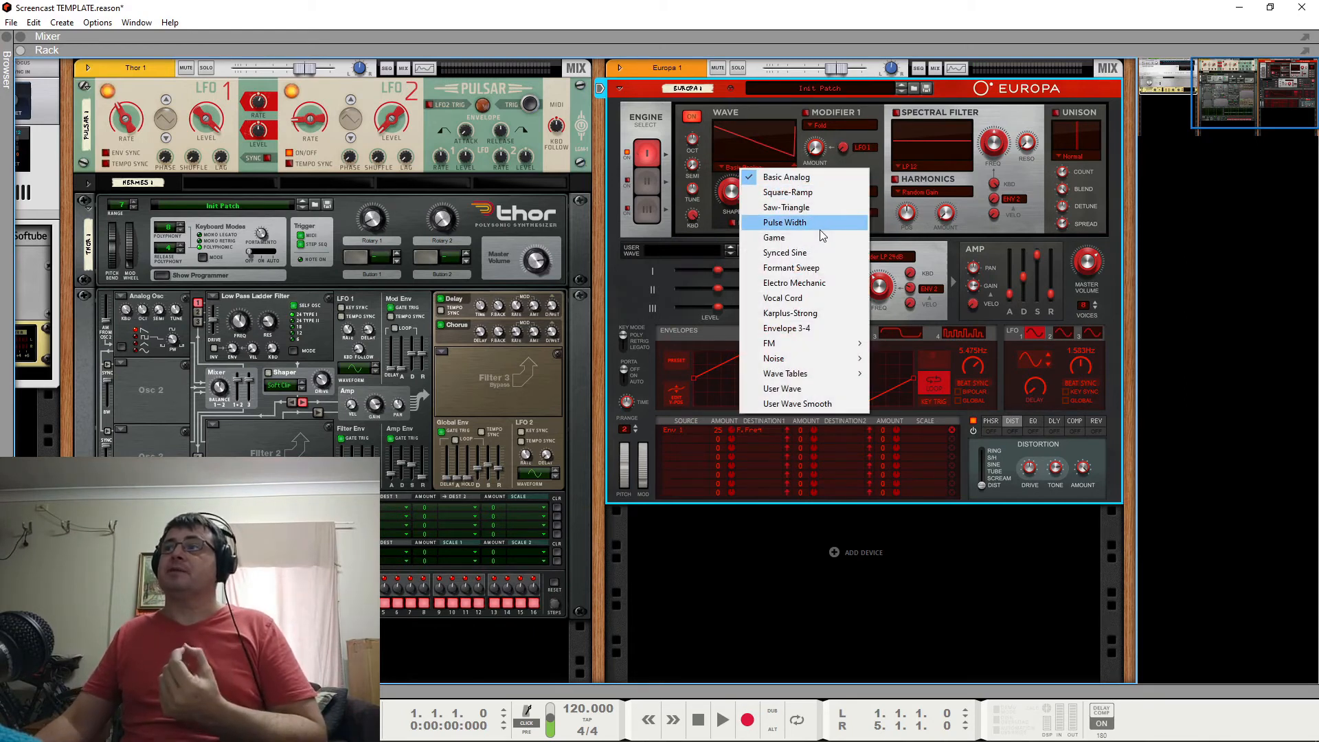
pyautogui.click(815, 213)
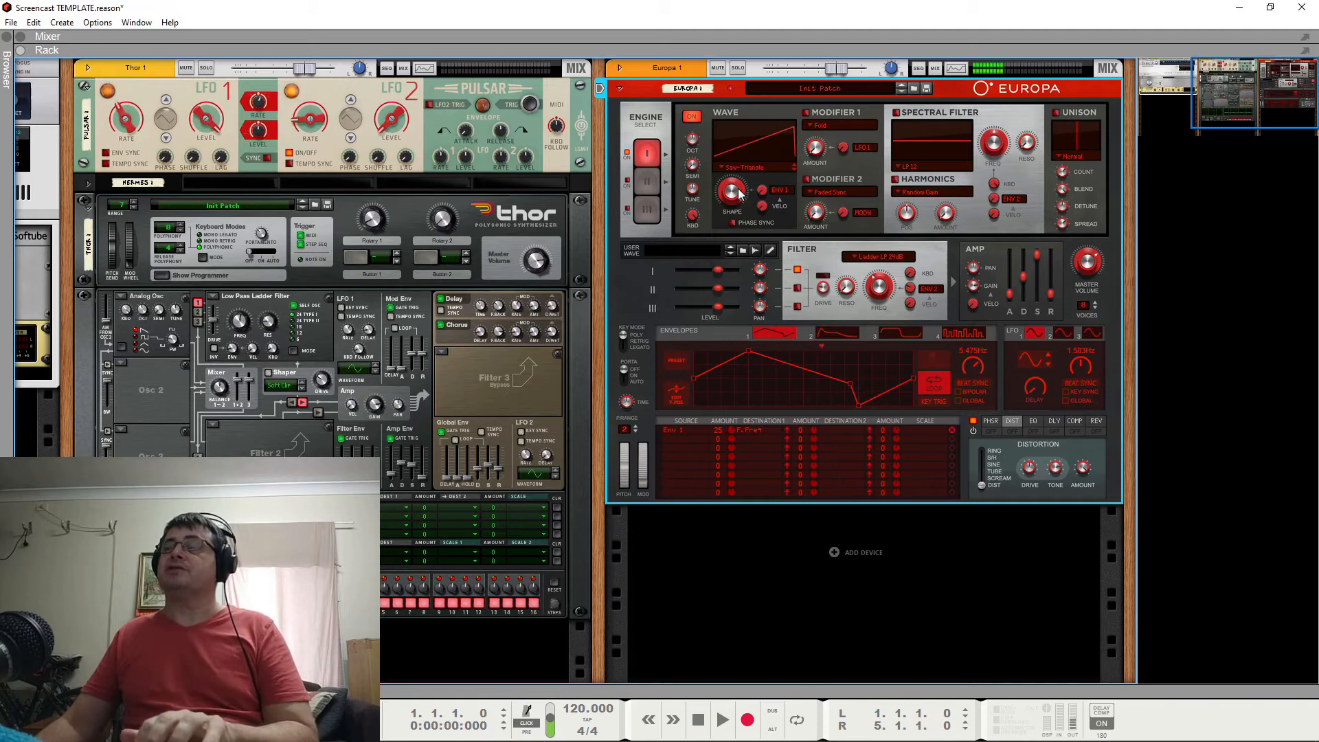
pyautogui.moveTo(738, 200); pyautogui.dragTo(738, 212)
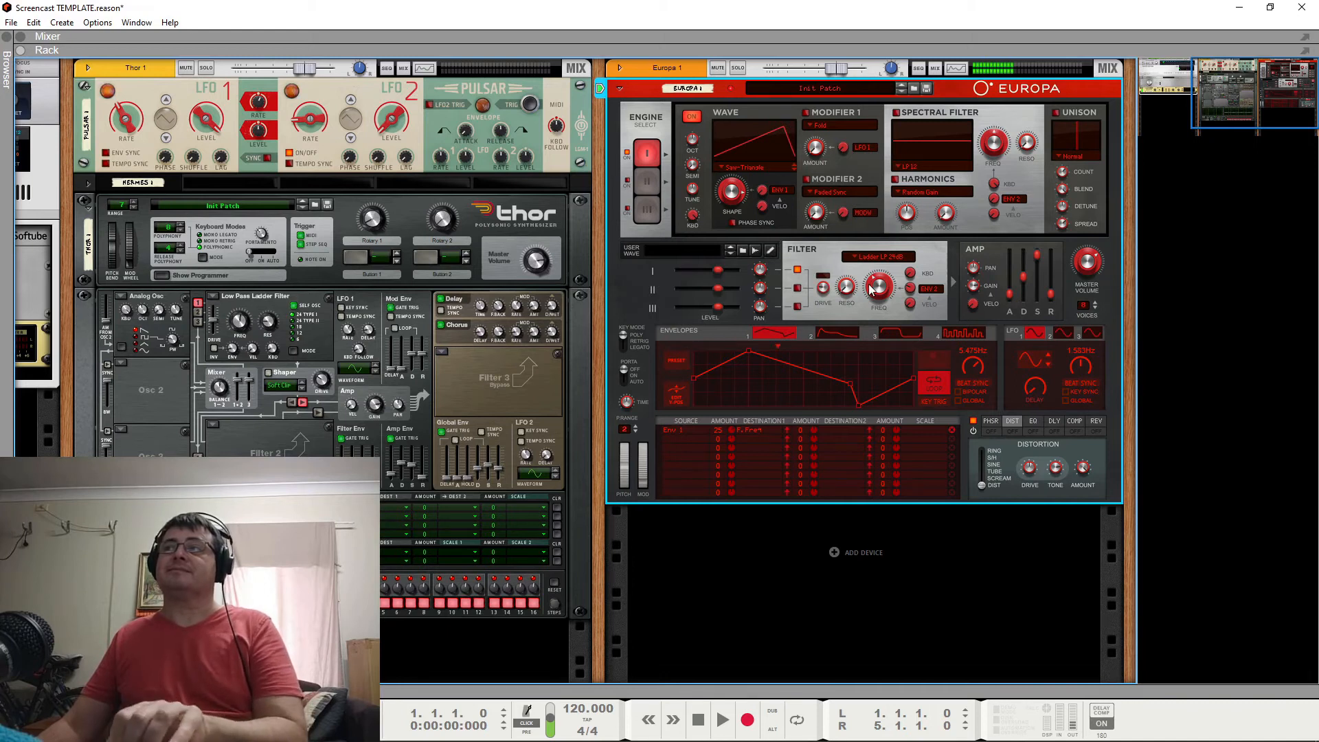
pyautogui.moveTo(869, 289)
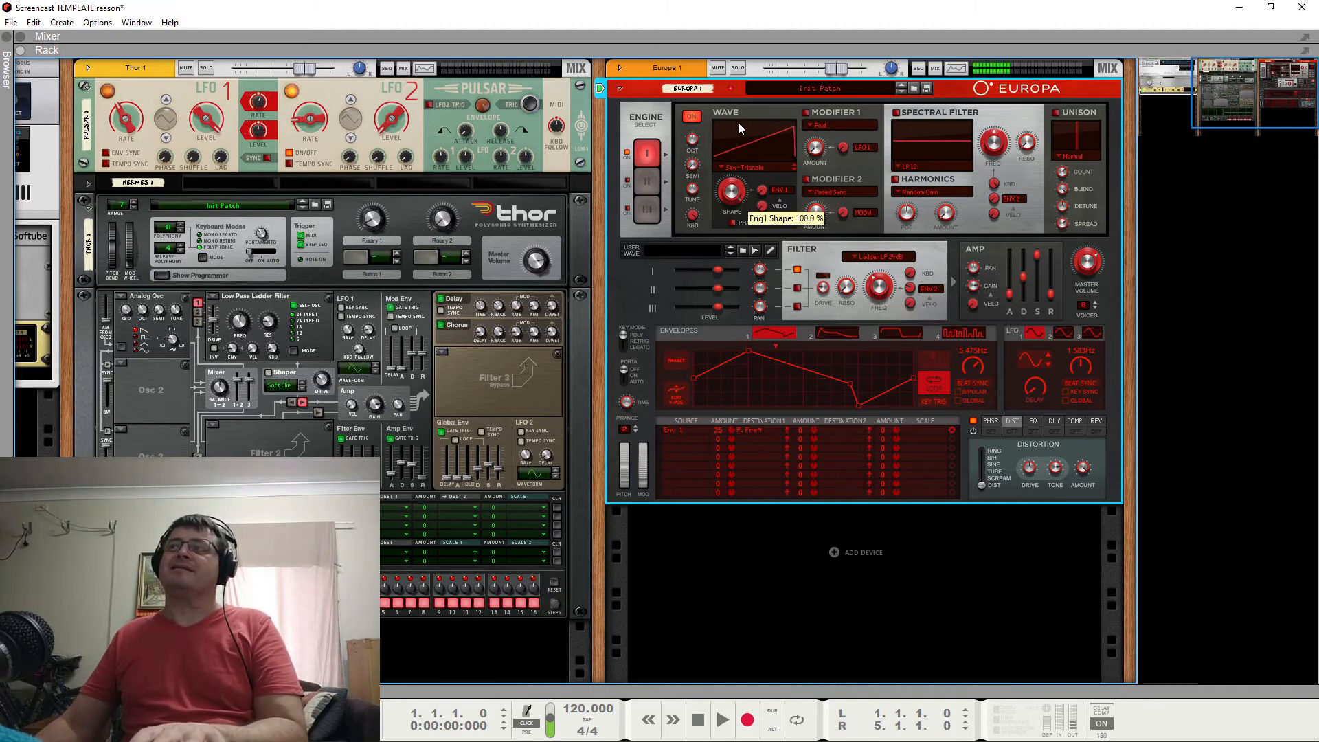
pyautogui.moveTo(733, 180); pyautogui.dragTo(734, 194)
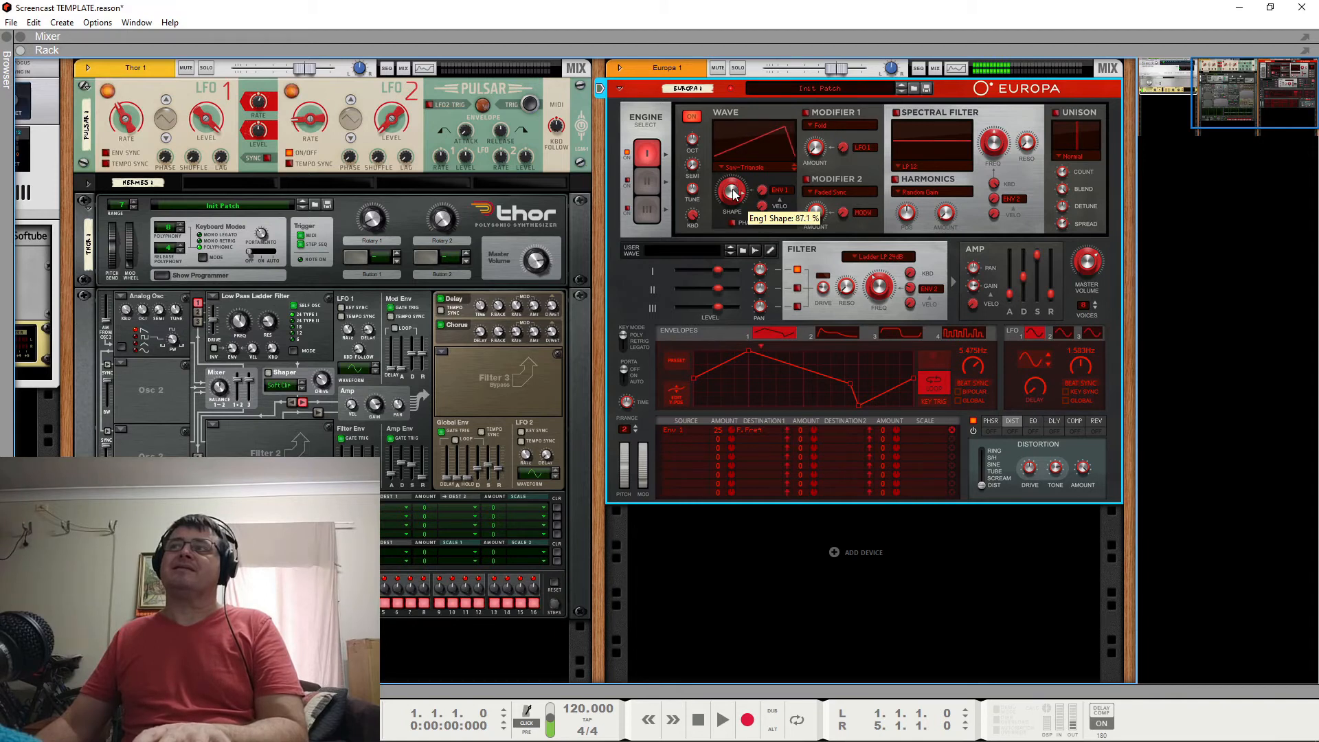
pyautogui.moveTo(890, 292)
pyautogui.mouseDown()
pyautogui.moveTo(891, 277)
pyautogui.moveTo(885, 287)
pyautogui.mouseUp()
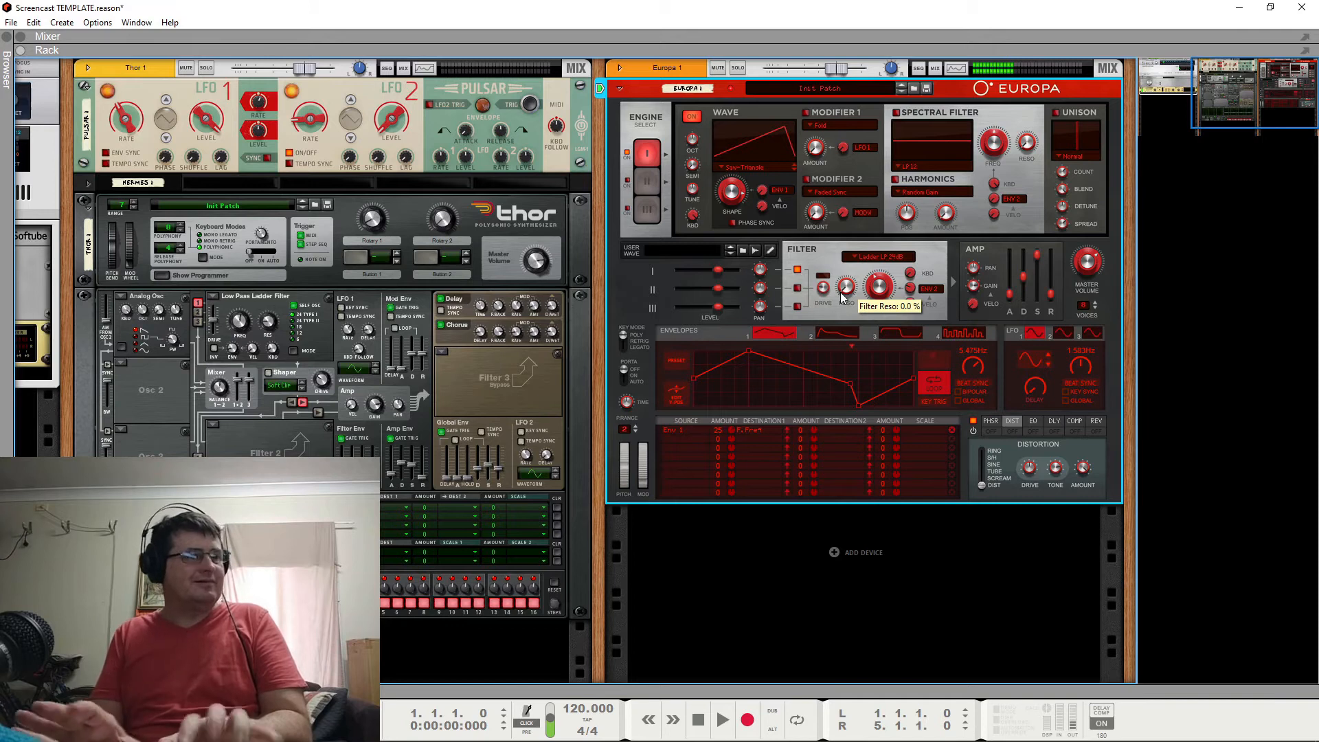
# Enable Engine 1's Modifier 1 with the Fold type and adjust its amount.
pyautogui.click(811, 125)
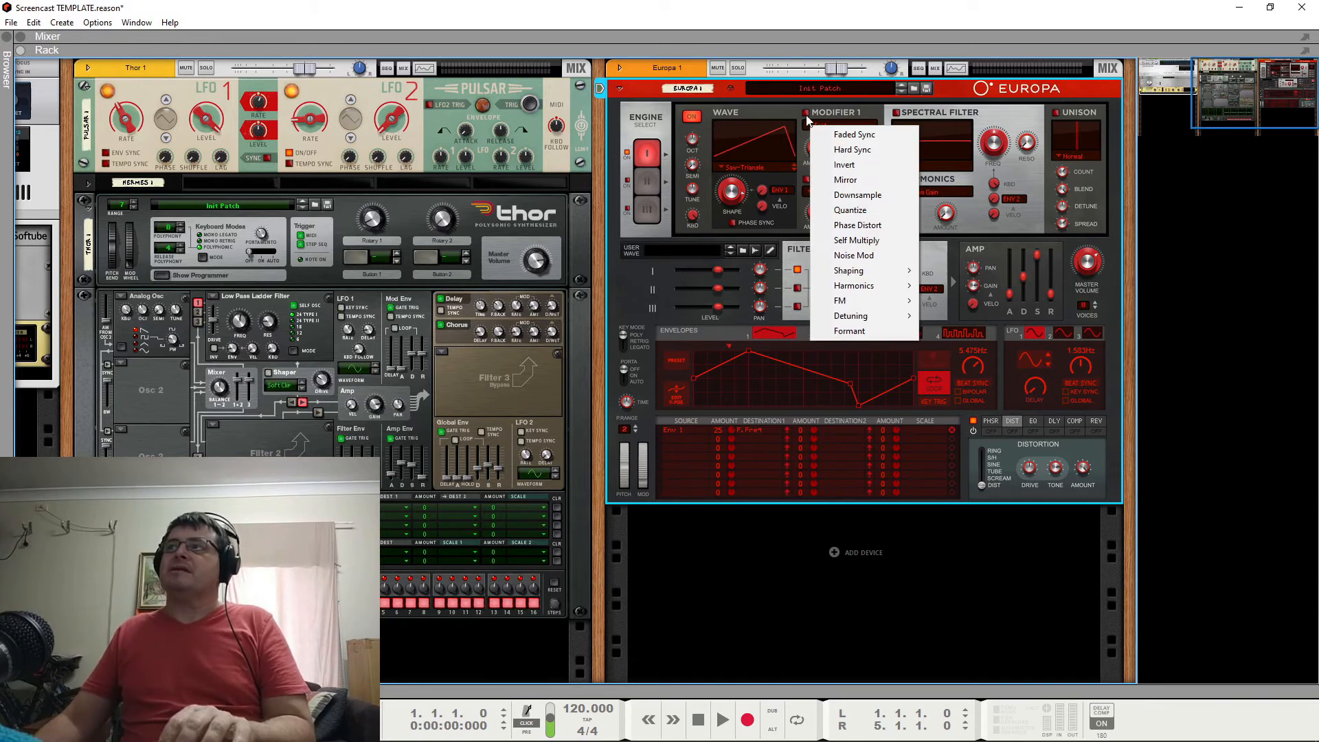
pyautogui.click(818, 143)
pyautogui.moveTo(816, 147)
pyautogui.mouseDown()
pyautogui.moveTo(827, 134)
pyautogui.moveTo(816, 138)
pyautogui.mouseUp()
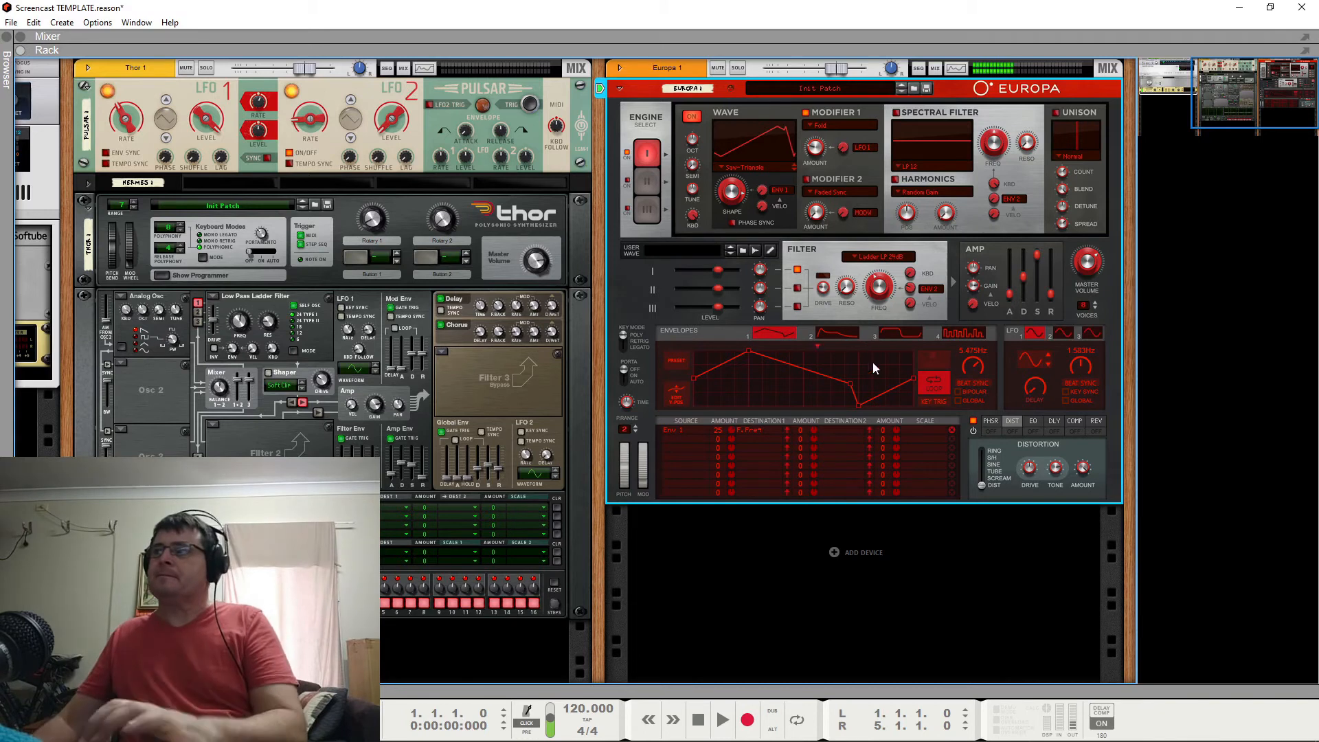
# Try the SVF LP 12dB filter type with the filter frequency at about 692 Hz.
pyautogui.moveTo(882, 252); pyautogui.dragTo(885, 278)
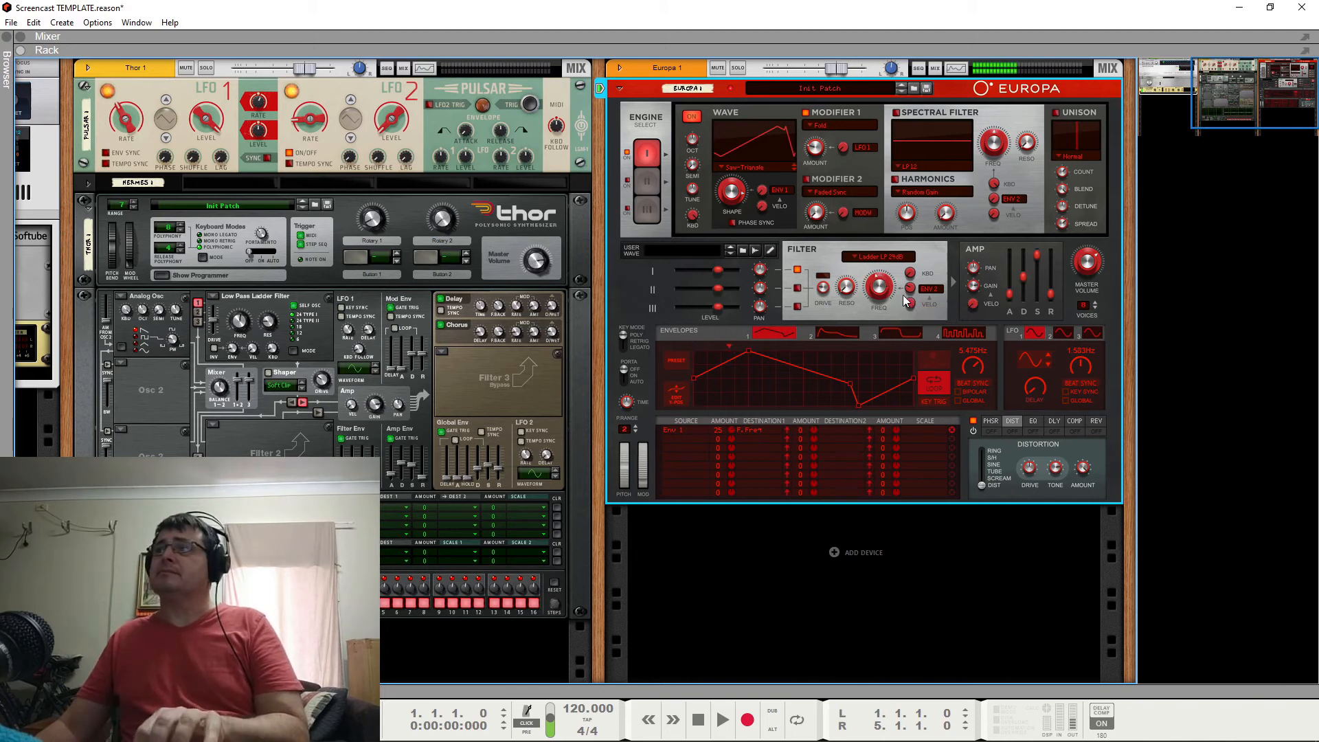
pyautogui.click(880, 258)
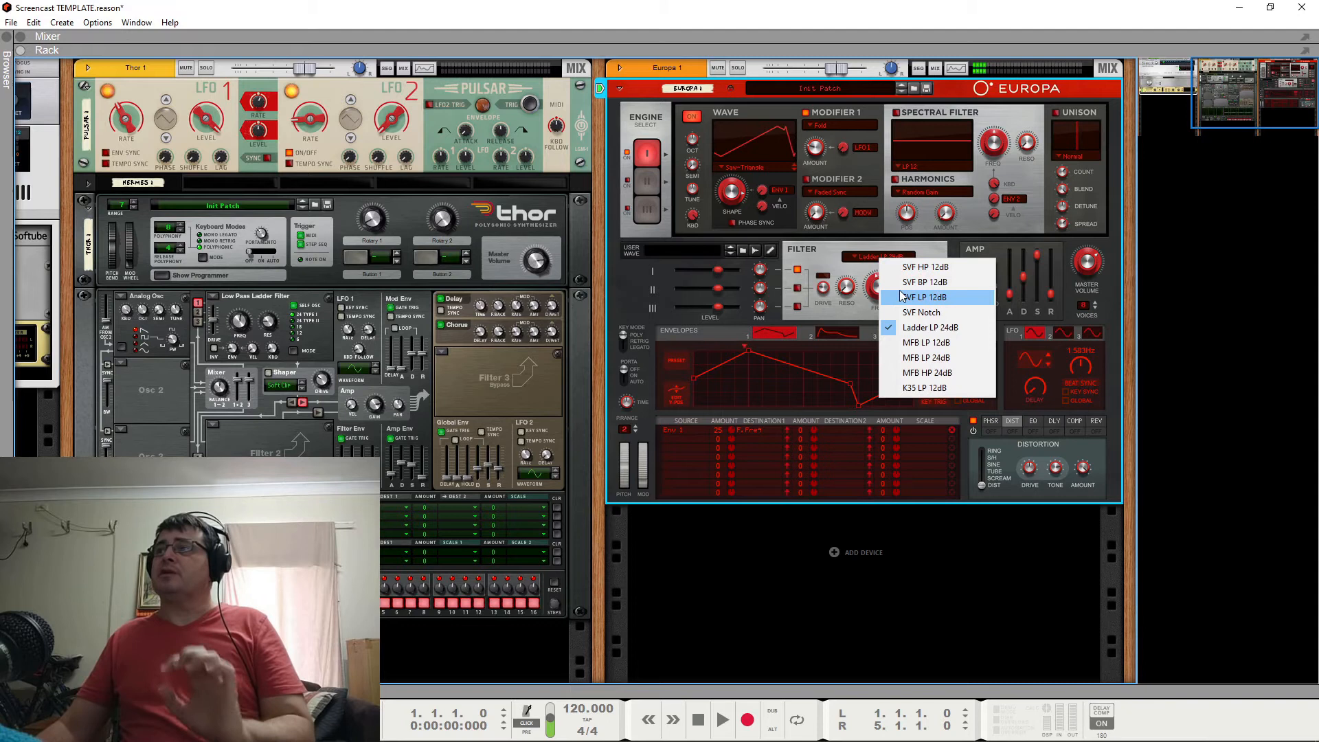
pyautogui.click(903, 296)
pyautogui.moveTo(885, 297); pyautogui.dragTo(886, 284)
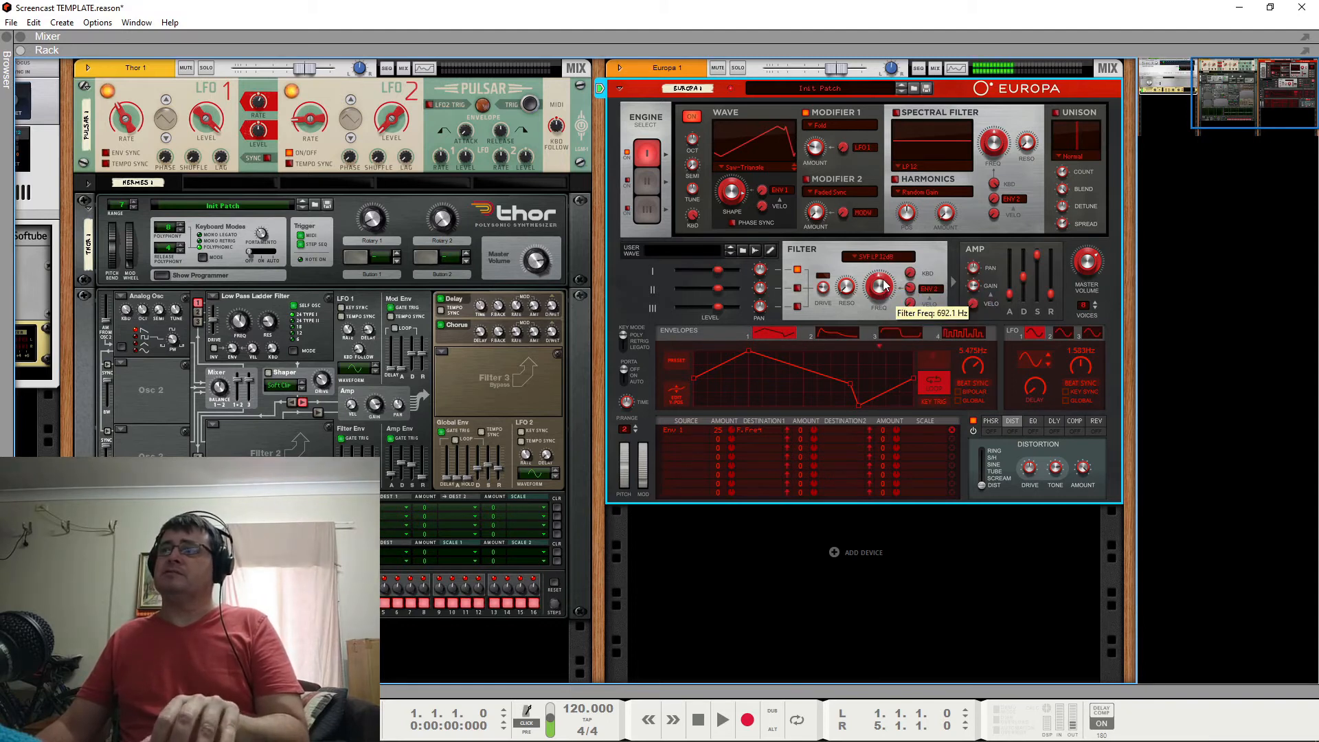
# Switch the filter type back to Ladder LP 24dB, readjust its frequency, and set the resonance to 35.5%.
pyautogui.click(879, 264)
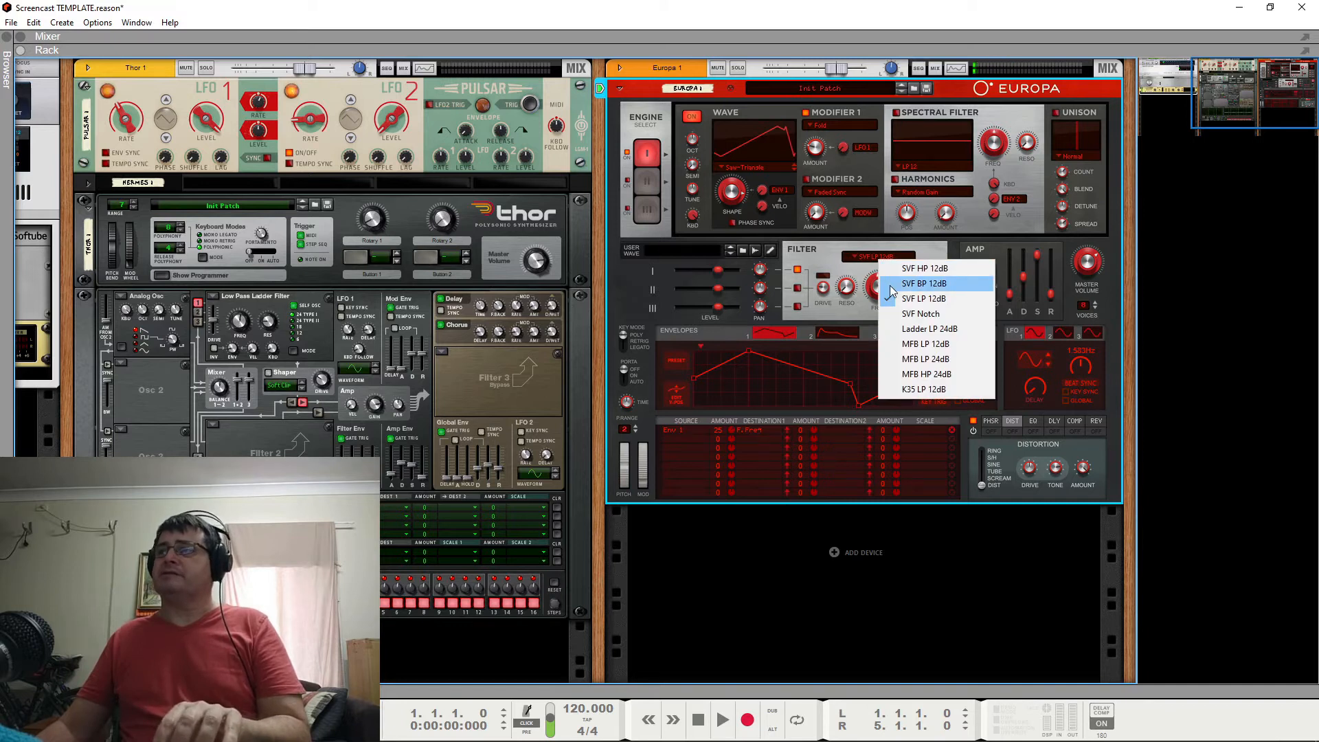
pyautogui.click(879, 292)
pyautogui.moveTo(882, 291); pyautogui.dragTo(834, 226)
pyautogui.click(880, 258)
pyautogui.click(893, 324)
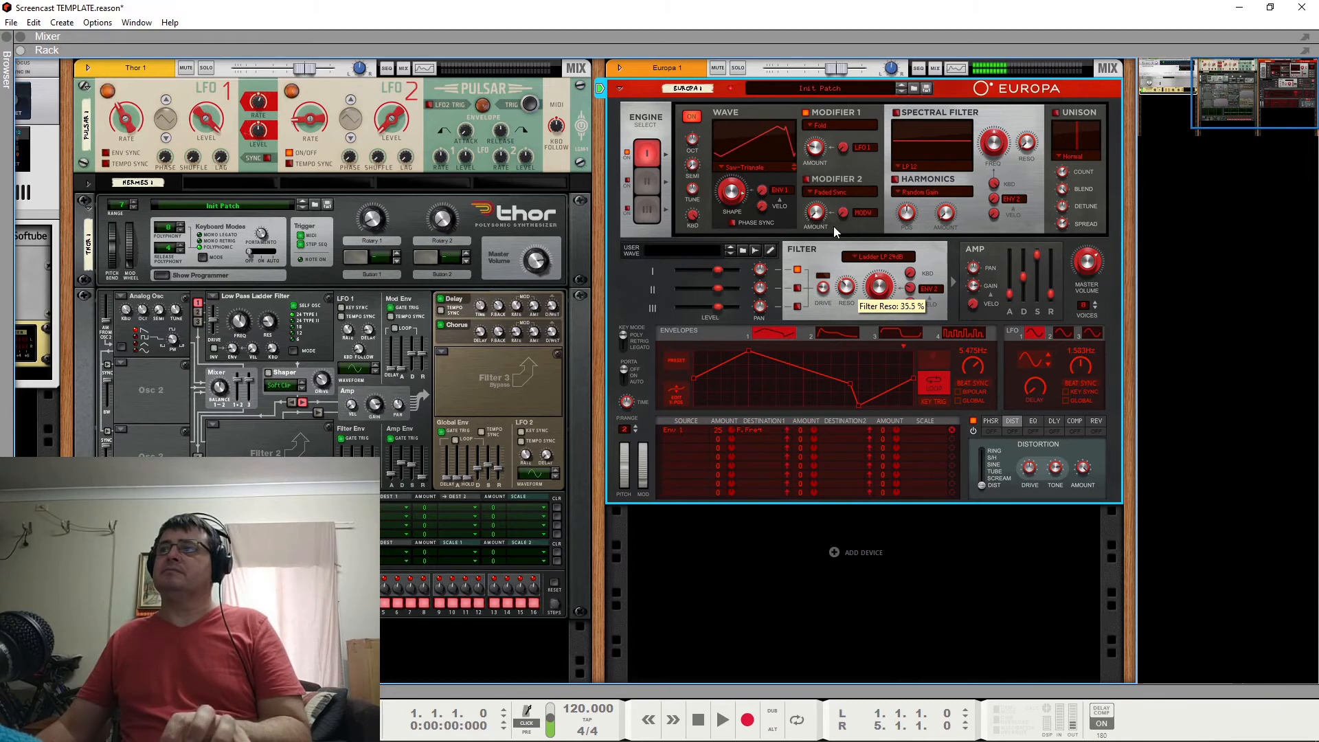
# Enable the EQ effect and adjust its frequency and gain, with Q at 96.7%.
pyautogui.click(1036, 427)
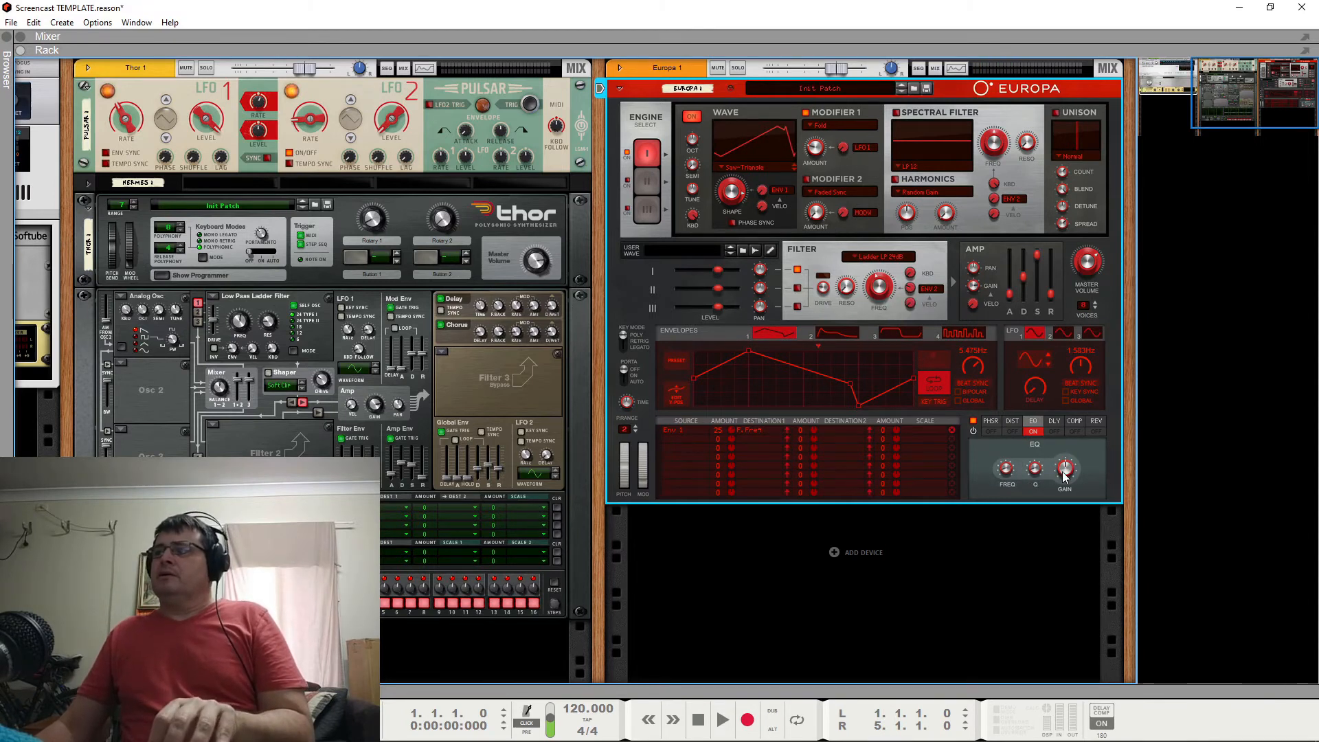
pyautogui.moveTo(1013, 429); pyautogui.dragTo(992, 358)
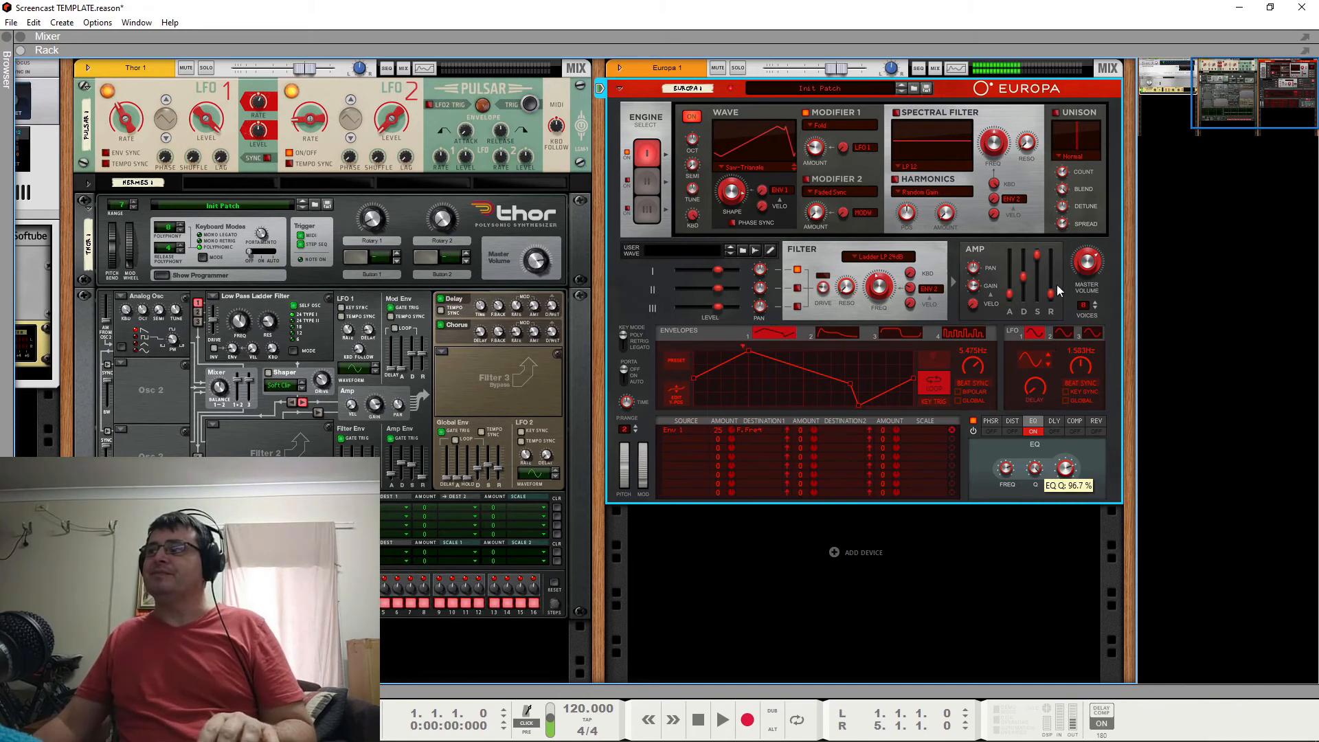
pyautogui.moveTo(1031, 472)
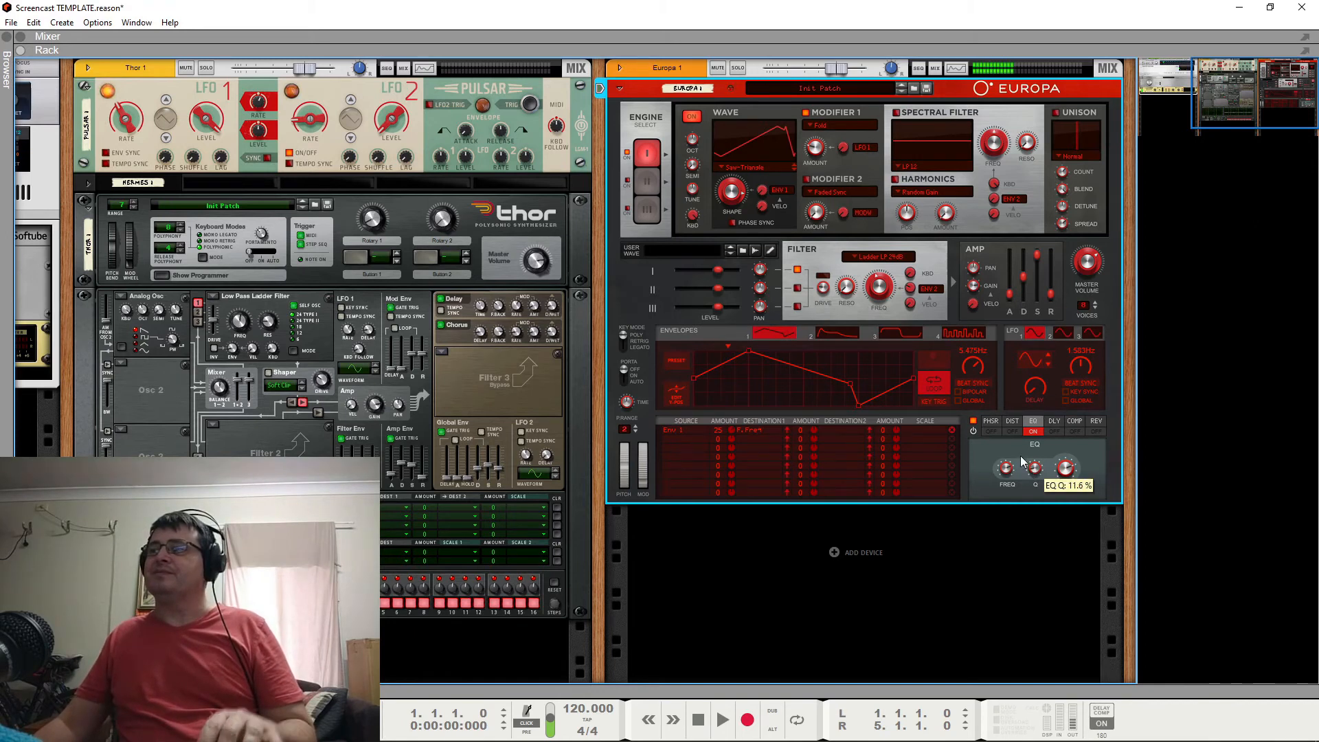
# Turn on Engine 3, set its wave to S/H Noise, and raise the wave's shape.
pyautogui.click(644, 213)
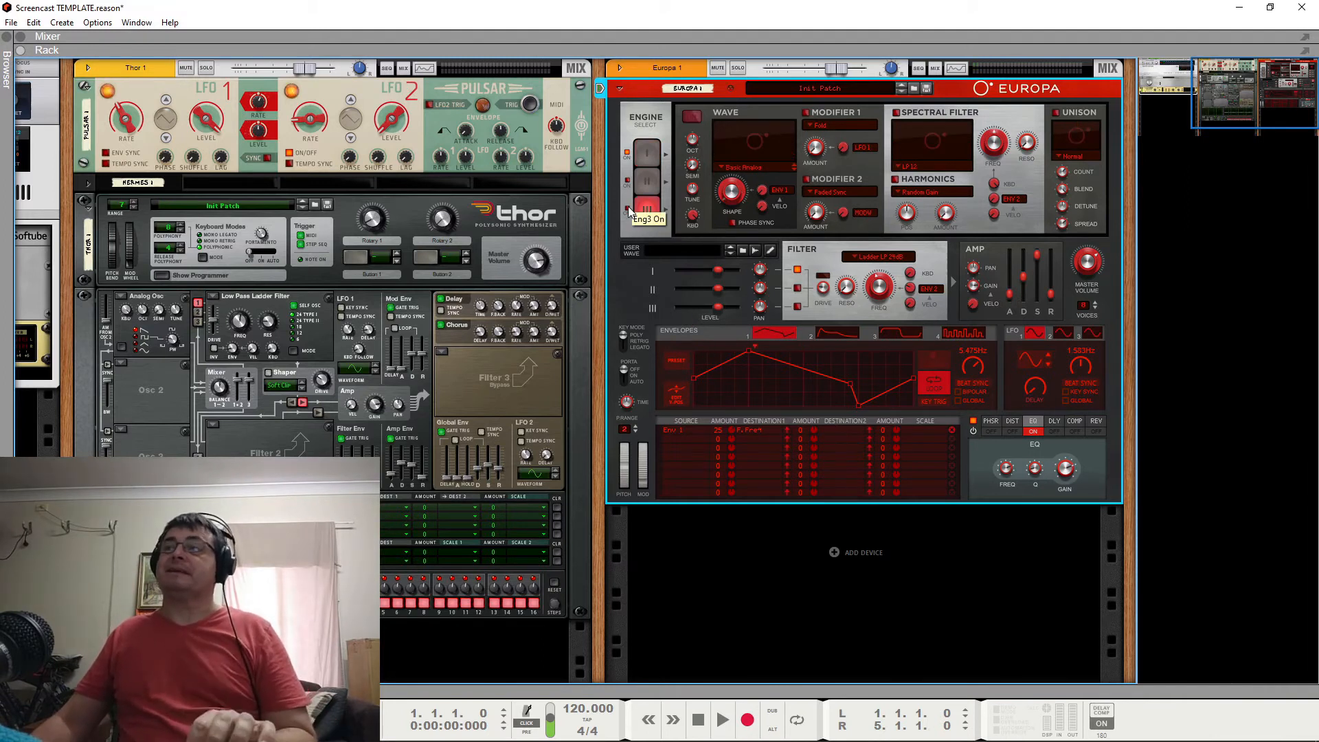
pyautogui.click(628, 207)
pyautogui.click(738, 170)
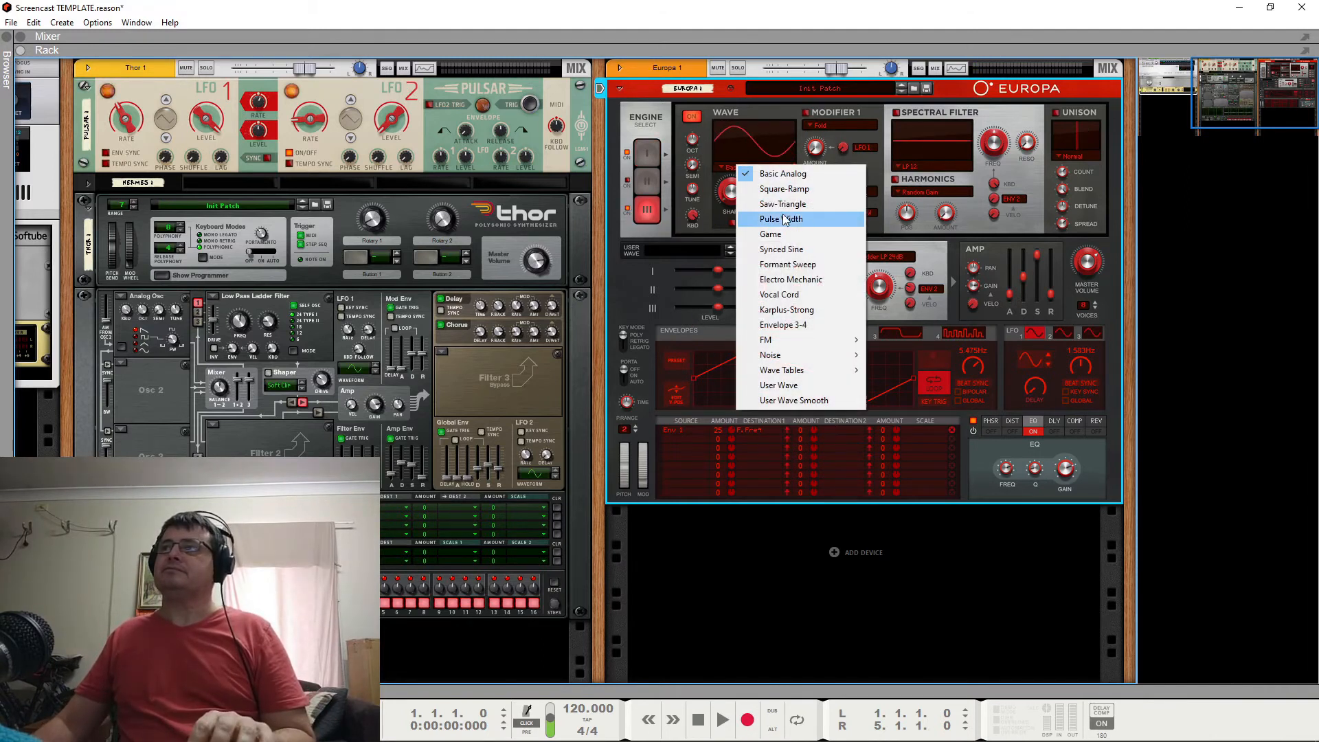
pyautogui.moveTo(812, 356)
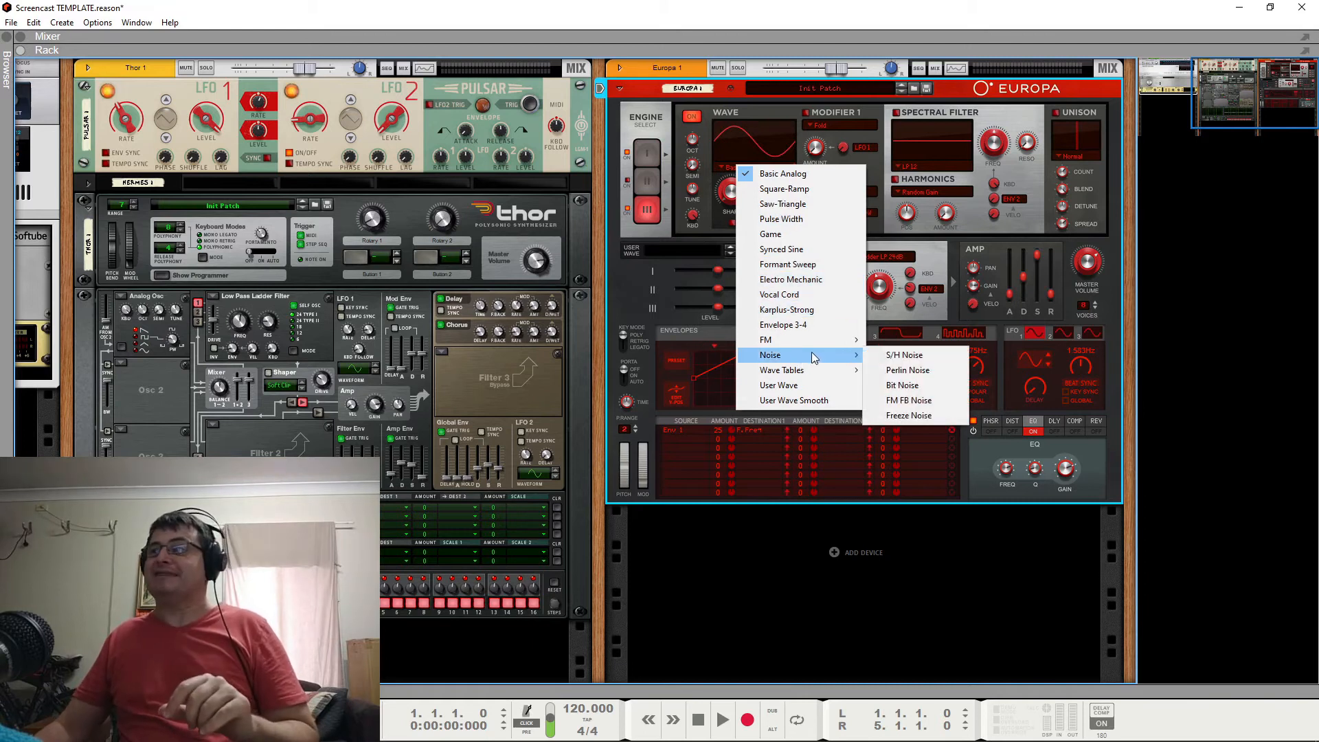
pyautogui.click(904, 355)
pyautogui.moveTo(741, 198); pyautogui.dragTo(740, 130)
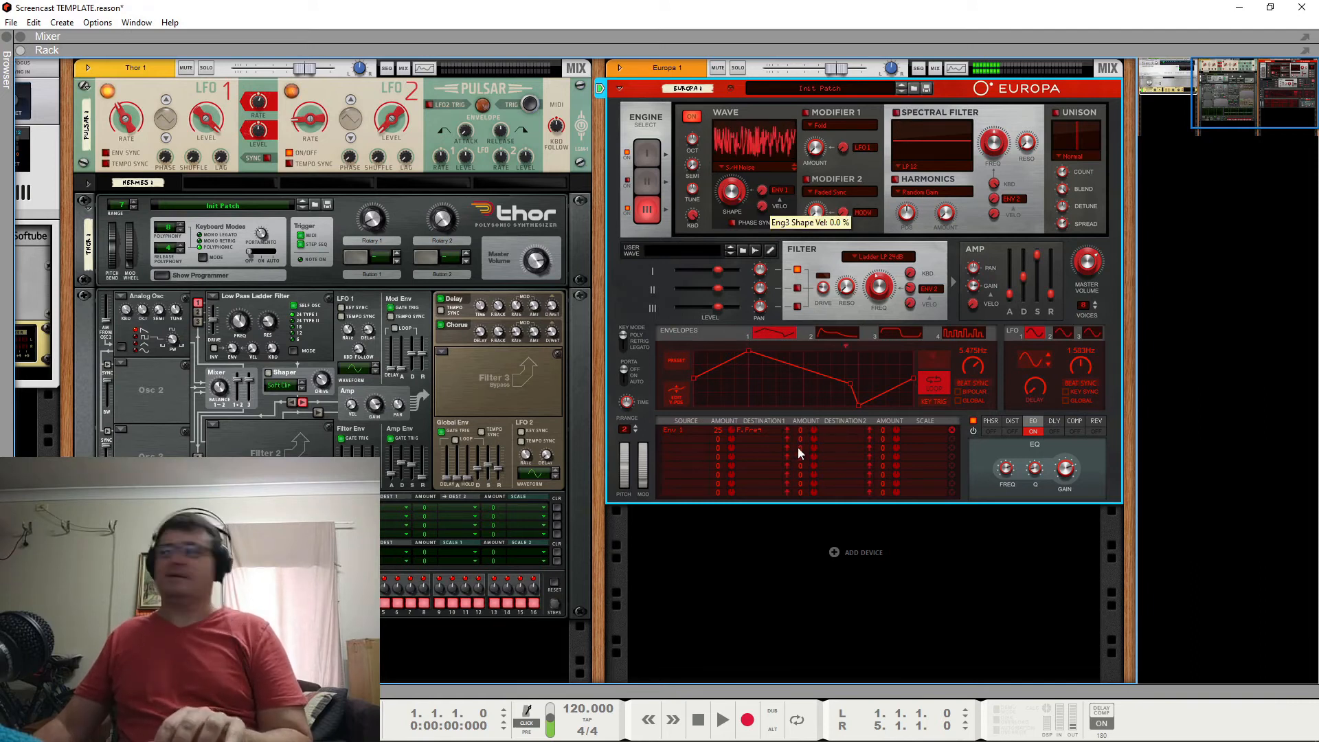
# Route Engine 3 through the filter and lower its level to -8.0 dB.
pyautogui.click(798, 307)
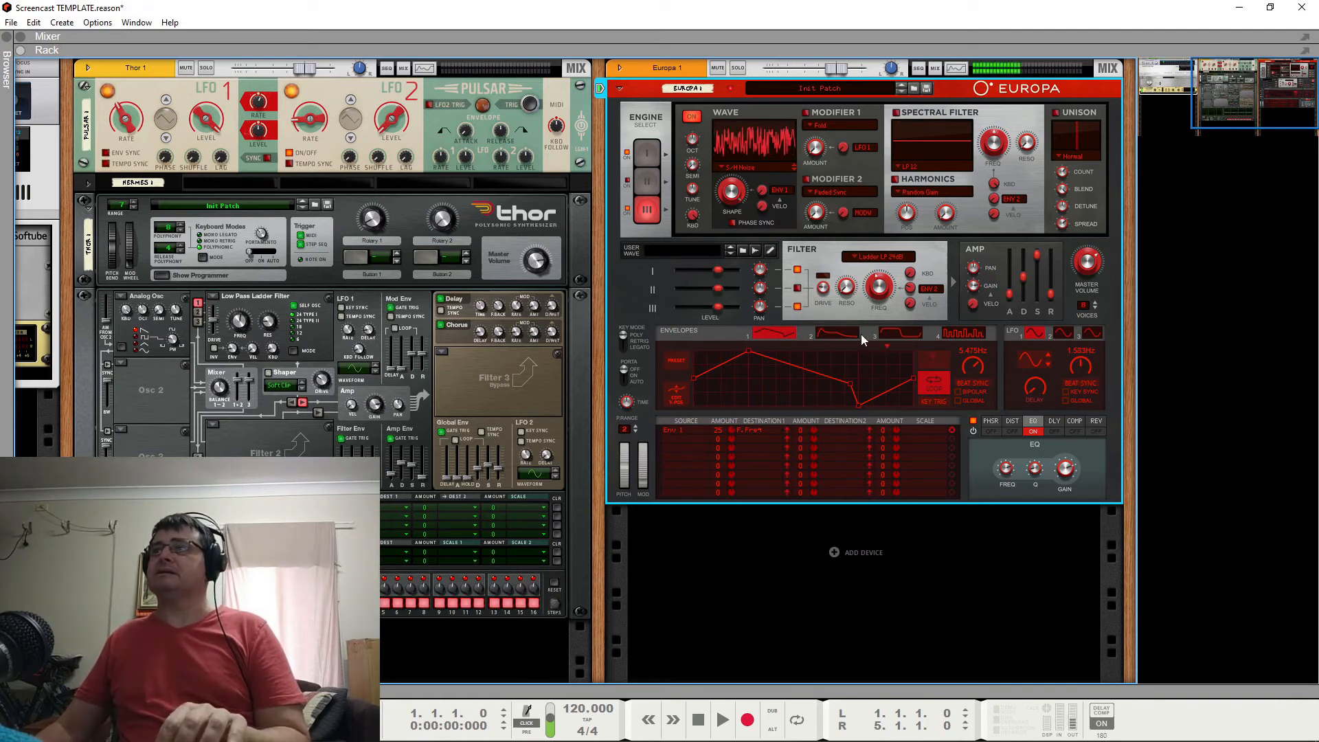
pyautogui.moveTo(718, 307); pyautogui.dragTo(701, 307)
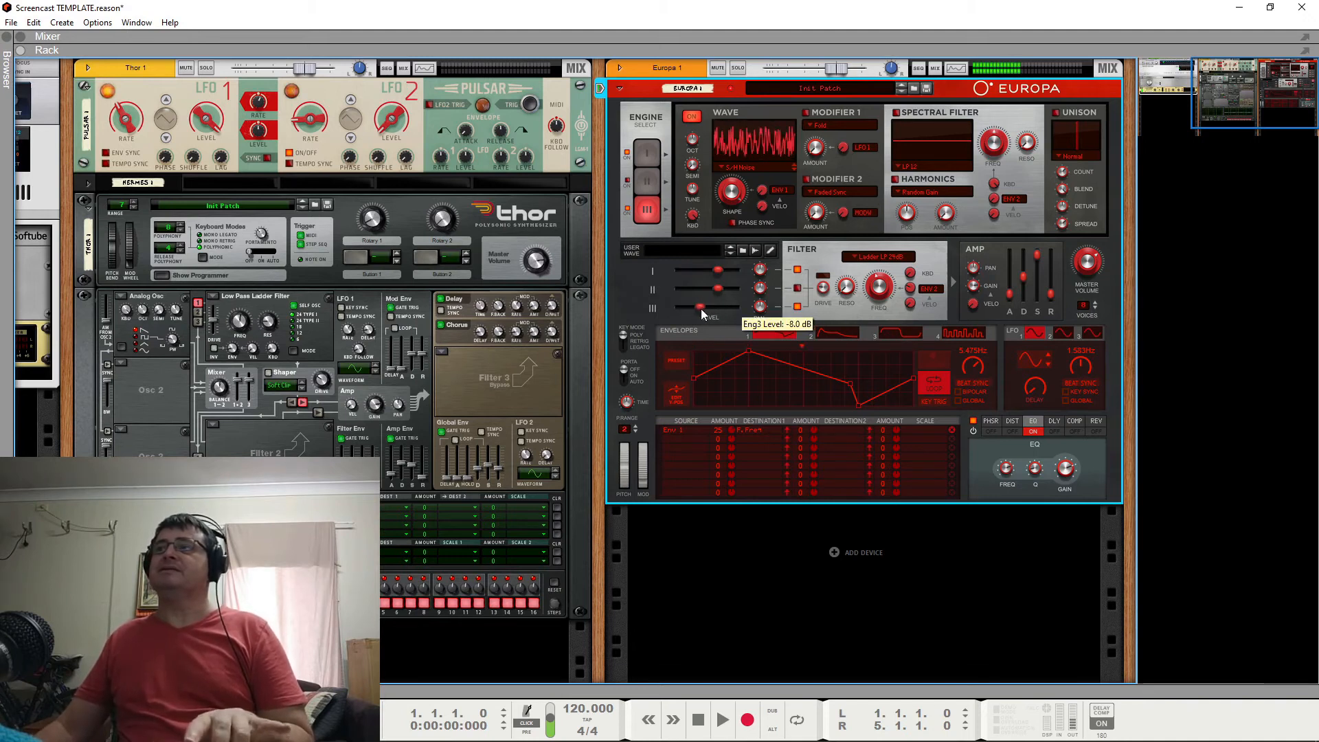
# Display Envelope 2 and set Engine 3's shape modulation source to inverted Envelope 2.
pyautogui.click(838, 332)
pyautogui.click(672, 439)
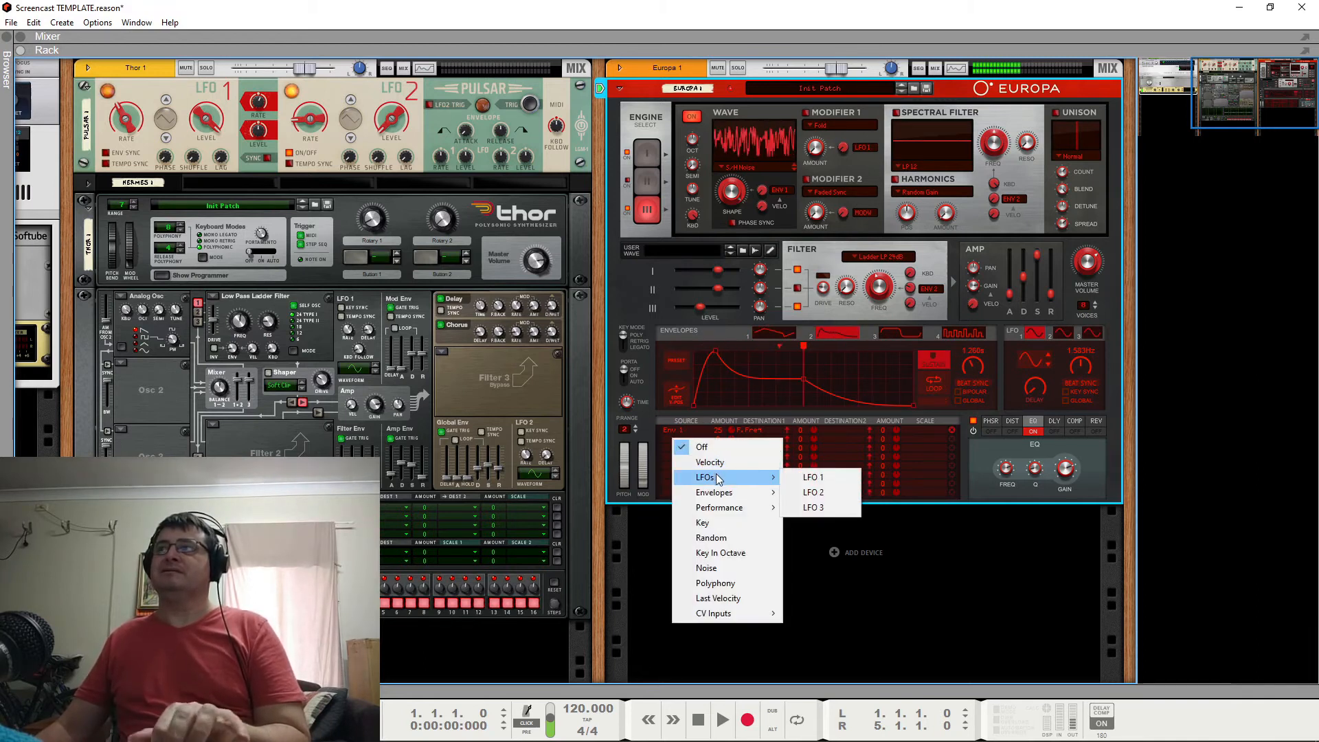
pyautogui.click(729, 205)
pyautogui.moveTo(731, 232)
pyautogui.mouseDown()
pyautogui.moveTo(727, 246)
pyautogui.moveTo(733, 220)
pyautogui.mouseUp()
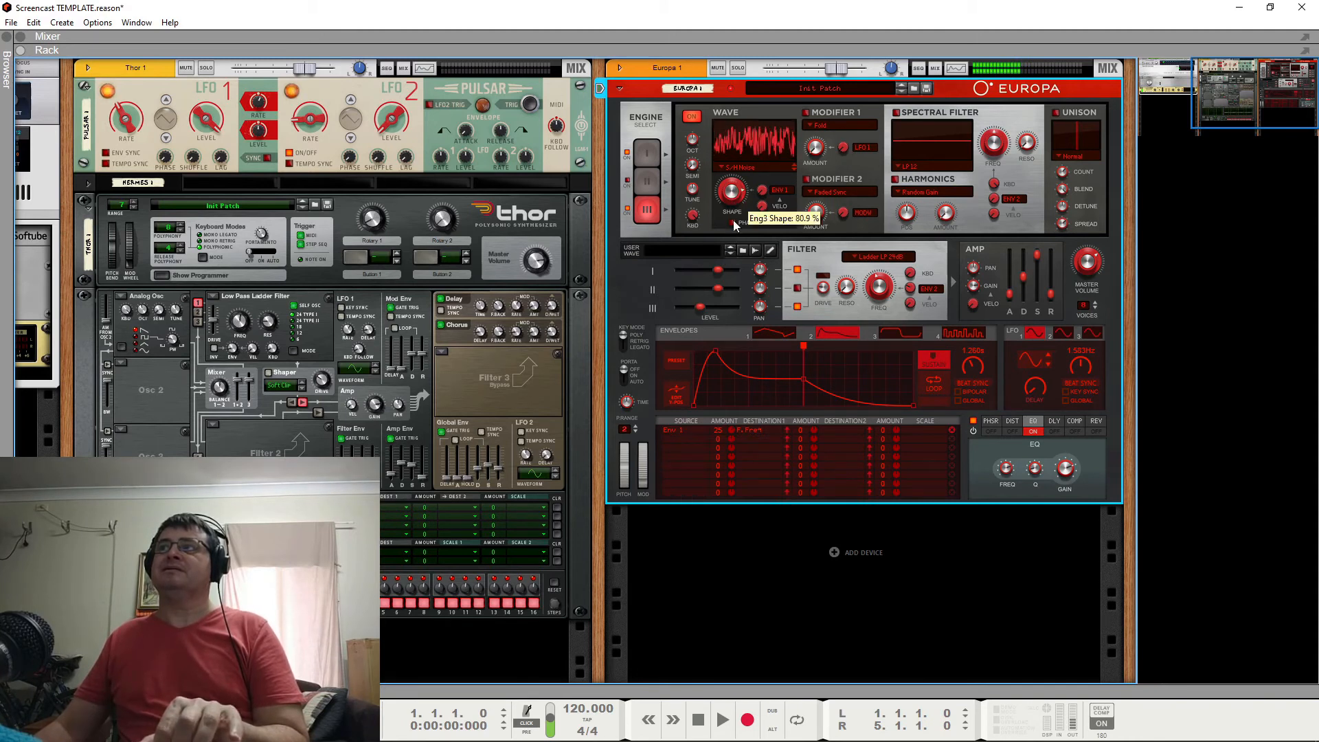
pyautogui.click(778, 189)
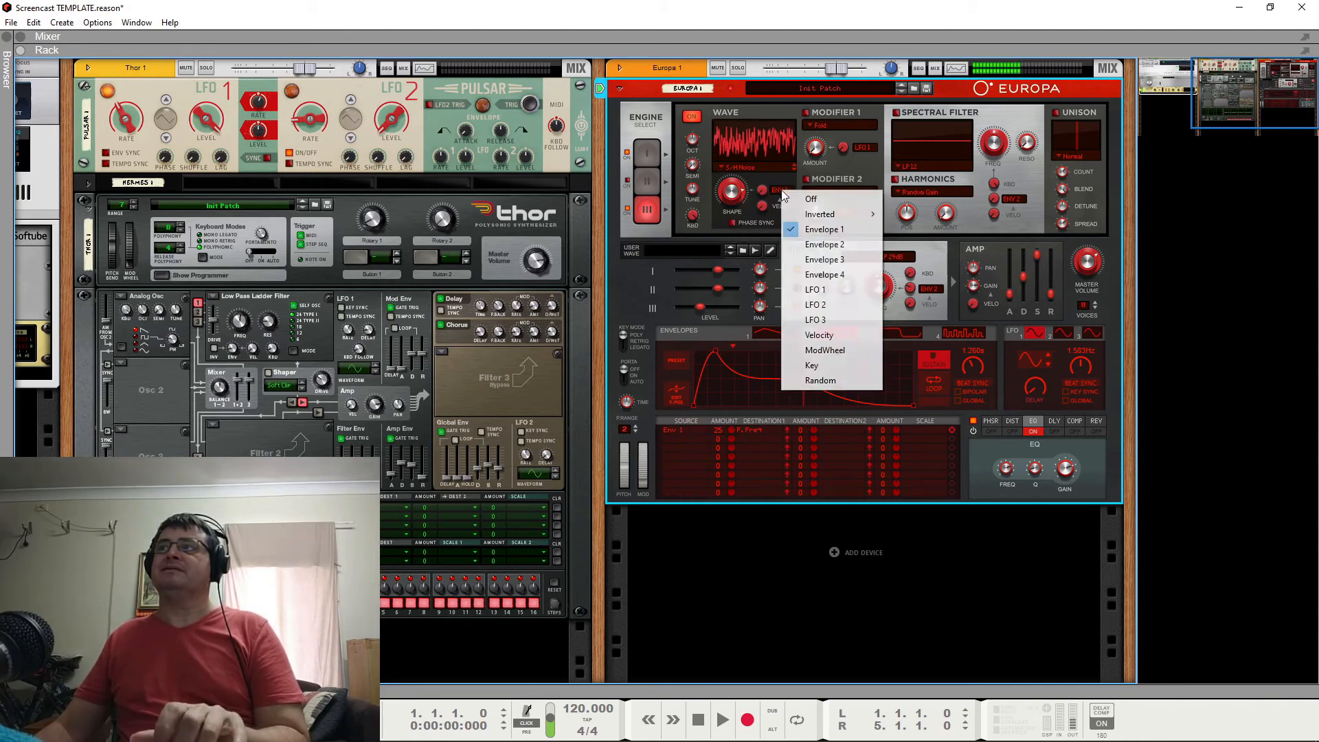
pyautogui.click(808, 231)
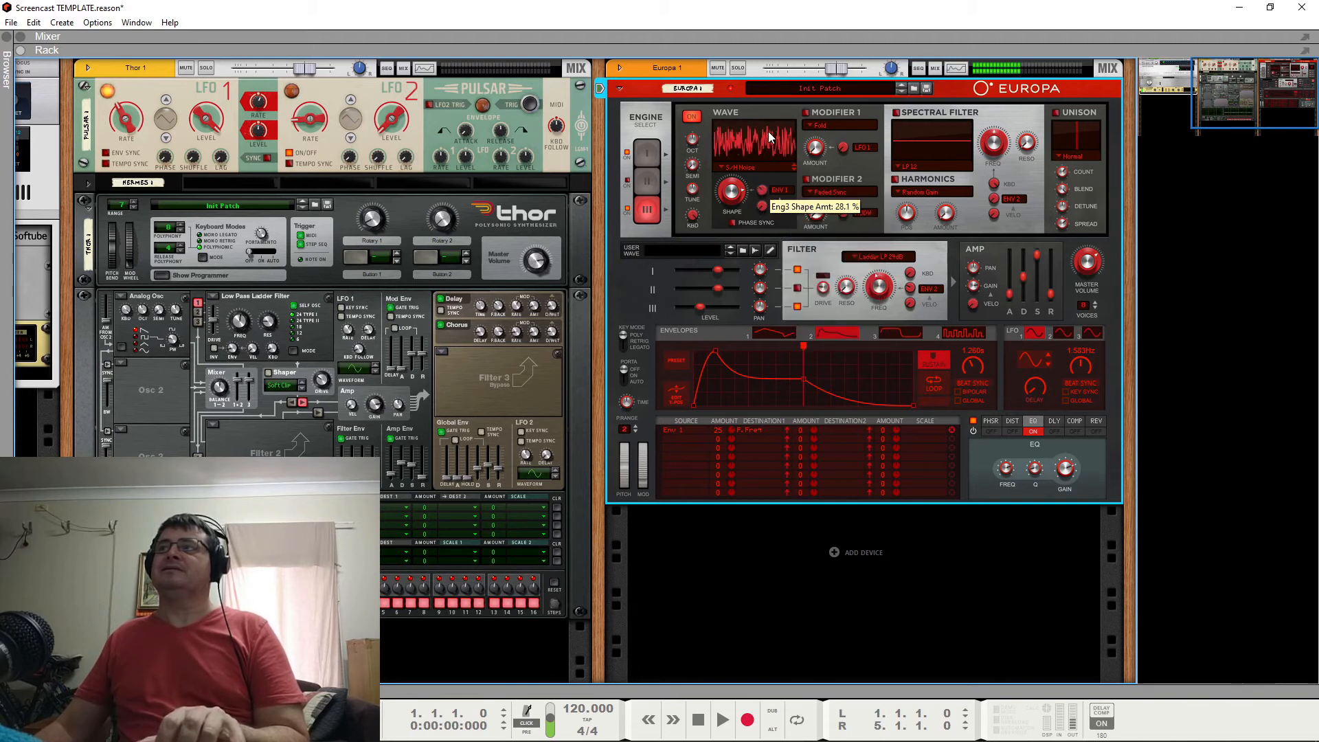
pyautogui.click(782, 192)
pyautogui.moveTo(821, 215)
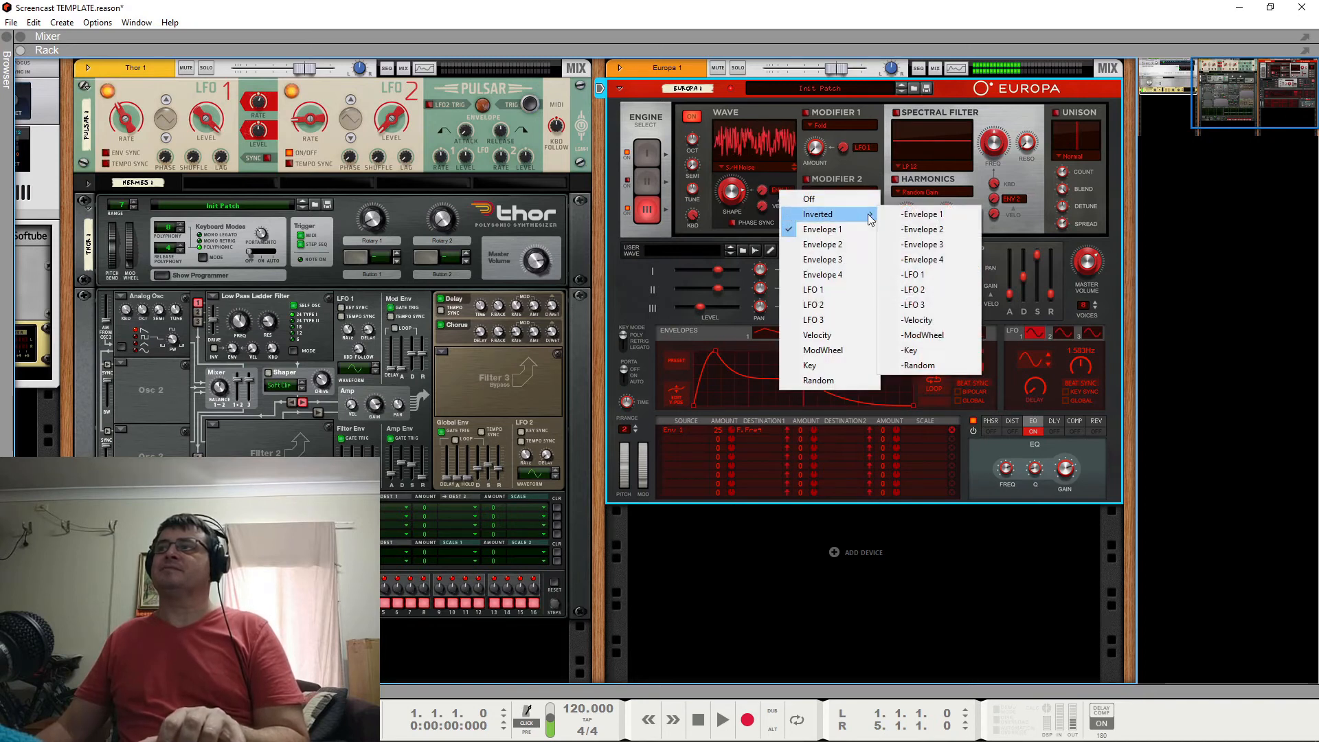
pyautogui.click(910, 229)
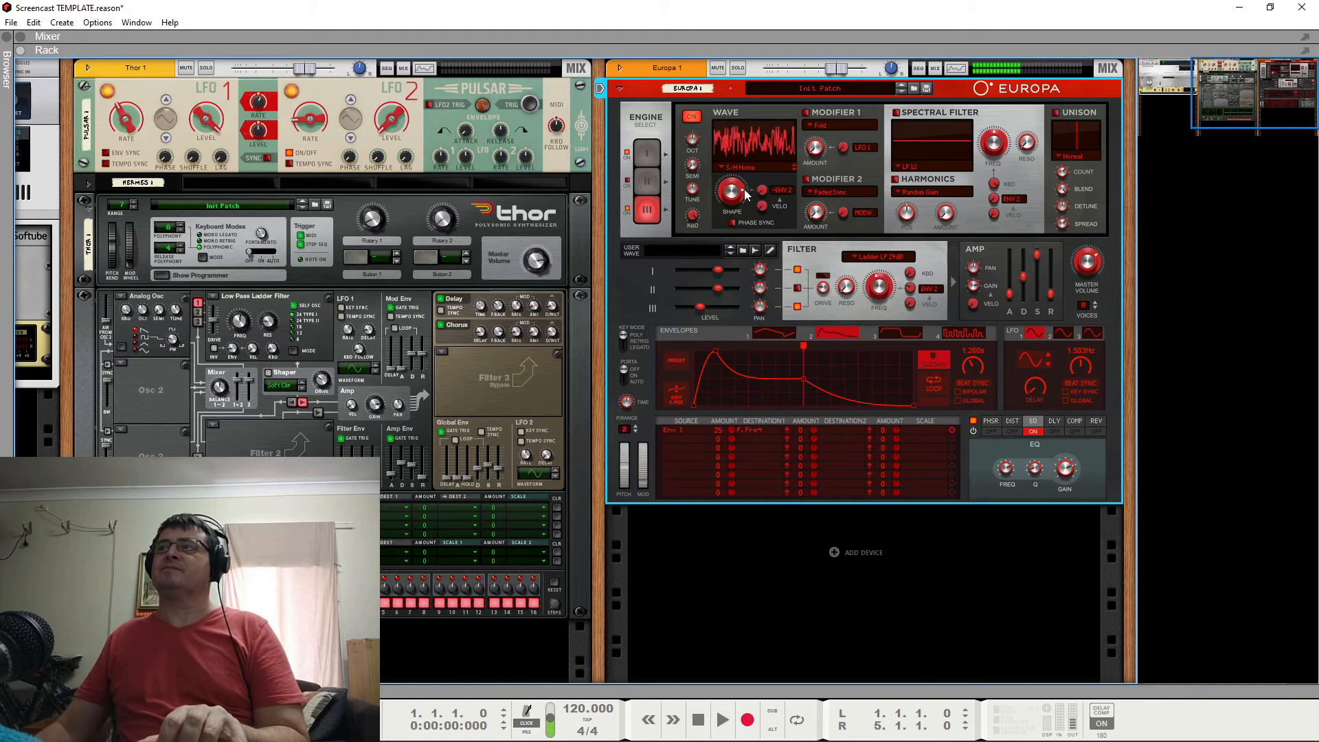
# Raise Engine 3's wave shape to 92.2%.
pyautogui.moveTo(739, 194)
pyautogui.moveTo(739, 190)
pyautogui.mouseDown()
pyautogui.moveTo(769, 369)
pyautogui.moveTo(744, 170)
pyautogui.moveTo(761, 196)
pyautogui.mouseUp()
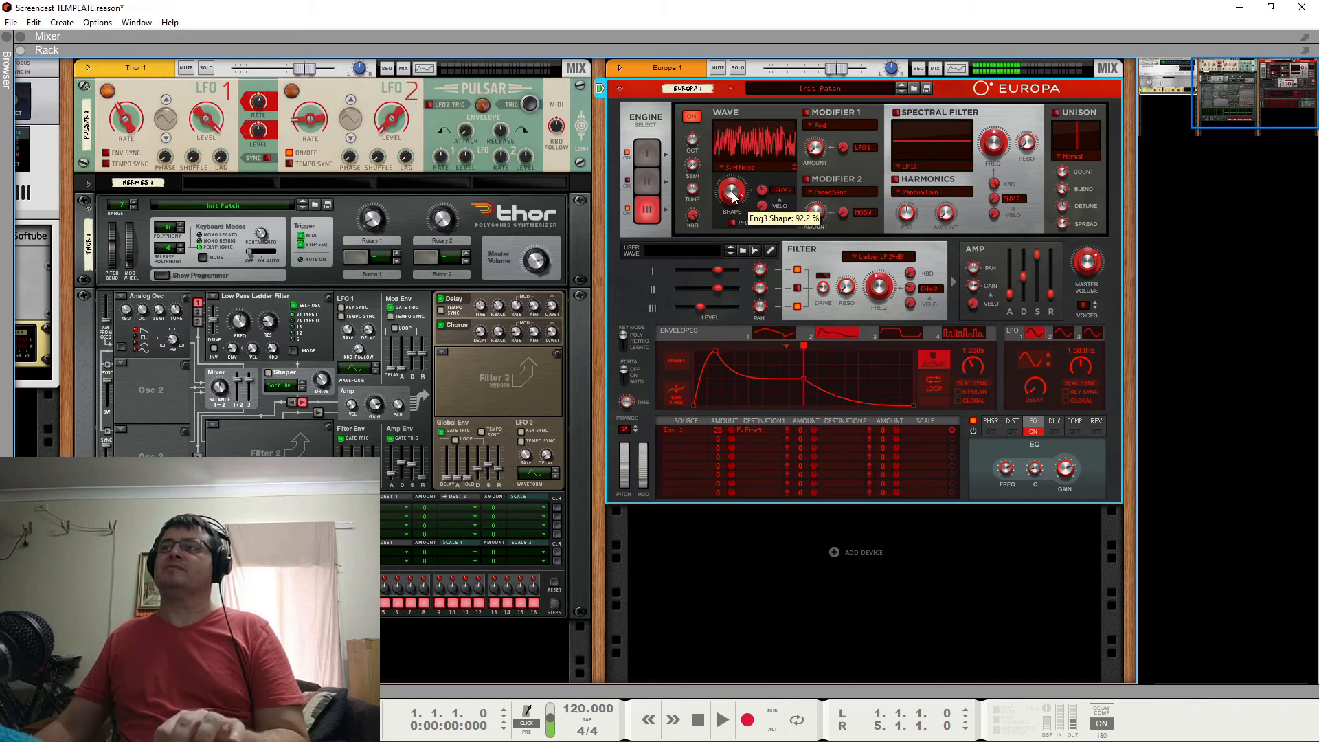
pyautogui.moveTo(772, 131); pyautogui.dragTo(761, 206)
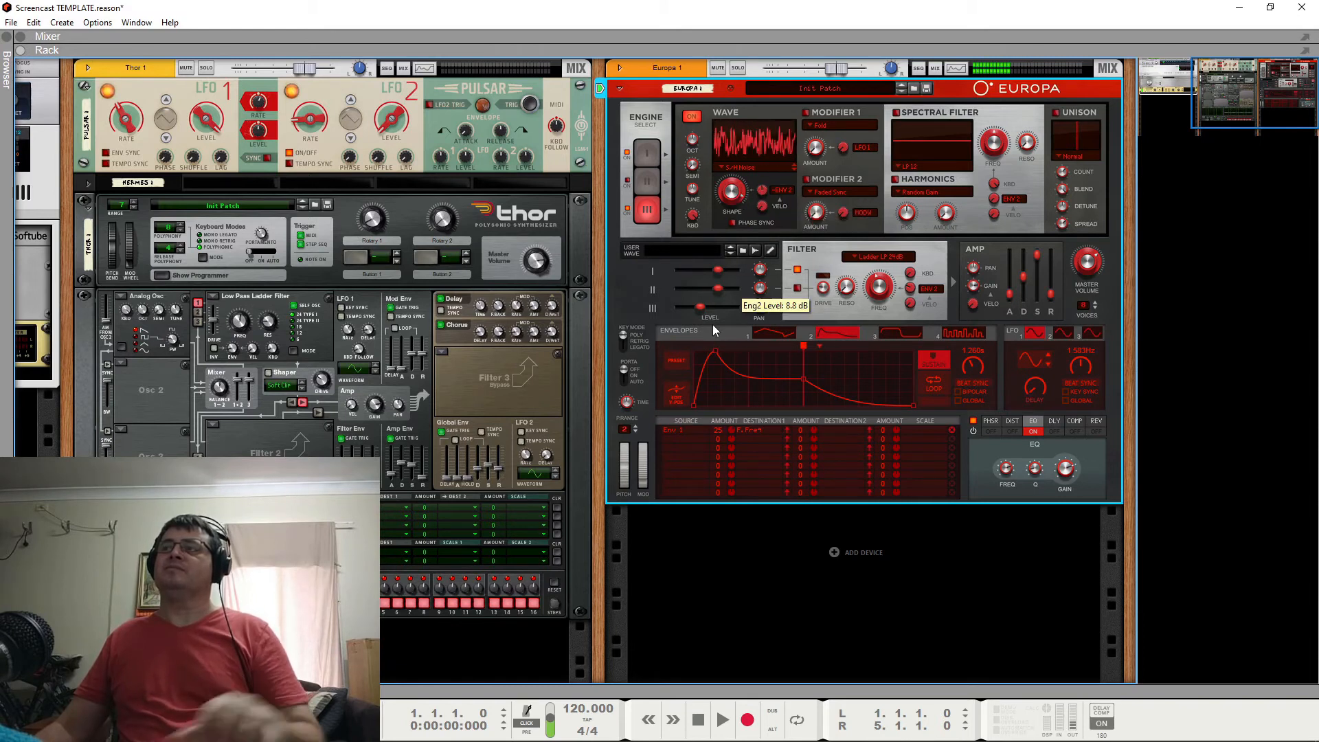
# Lower Engine 3's level to -10.0 dB and take the engine out of the main filter routing.
pyautogui.moveTo(703, 308); pyautogui.dragTo(701, 312)
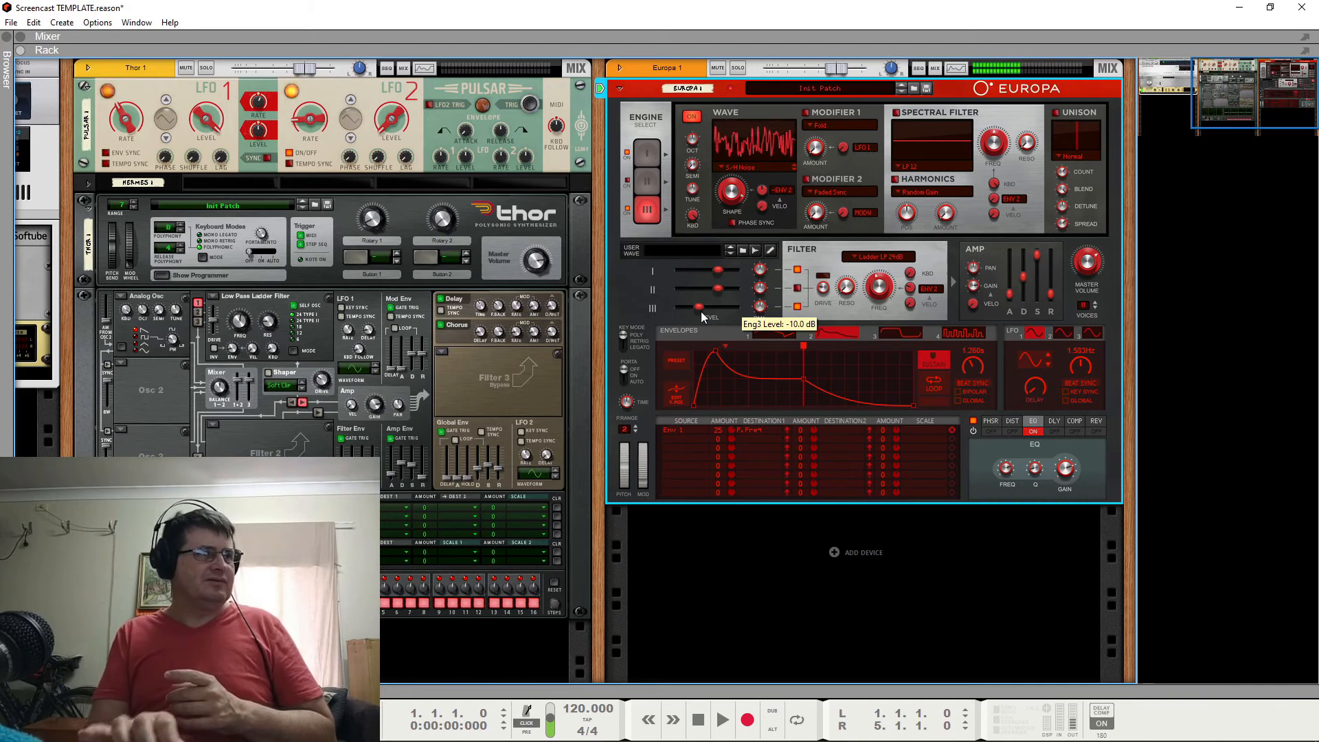
pyautogui.click(795, 307)
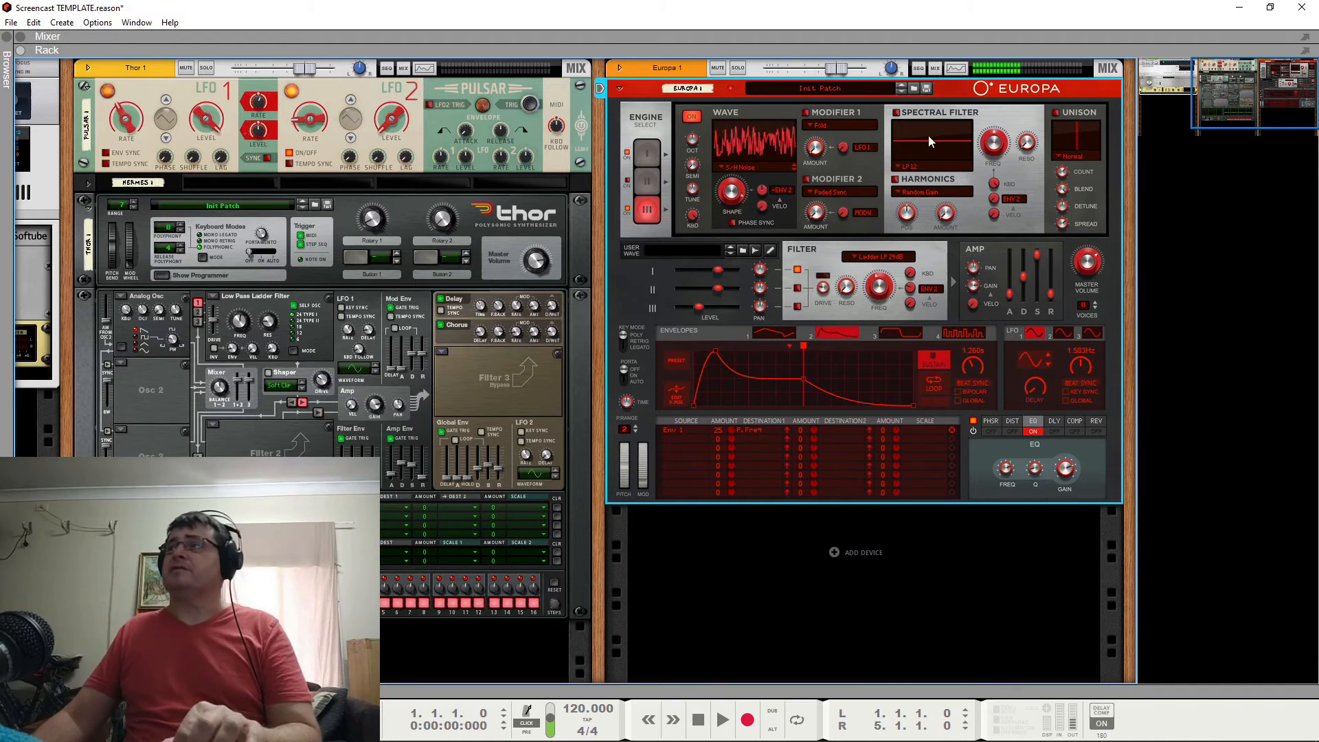
# Enable Engine 3's spectral filter as a band-pass BP 12 and lower the engine's level further.
pyautogui.click(897, 112)
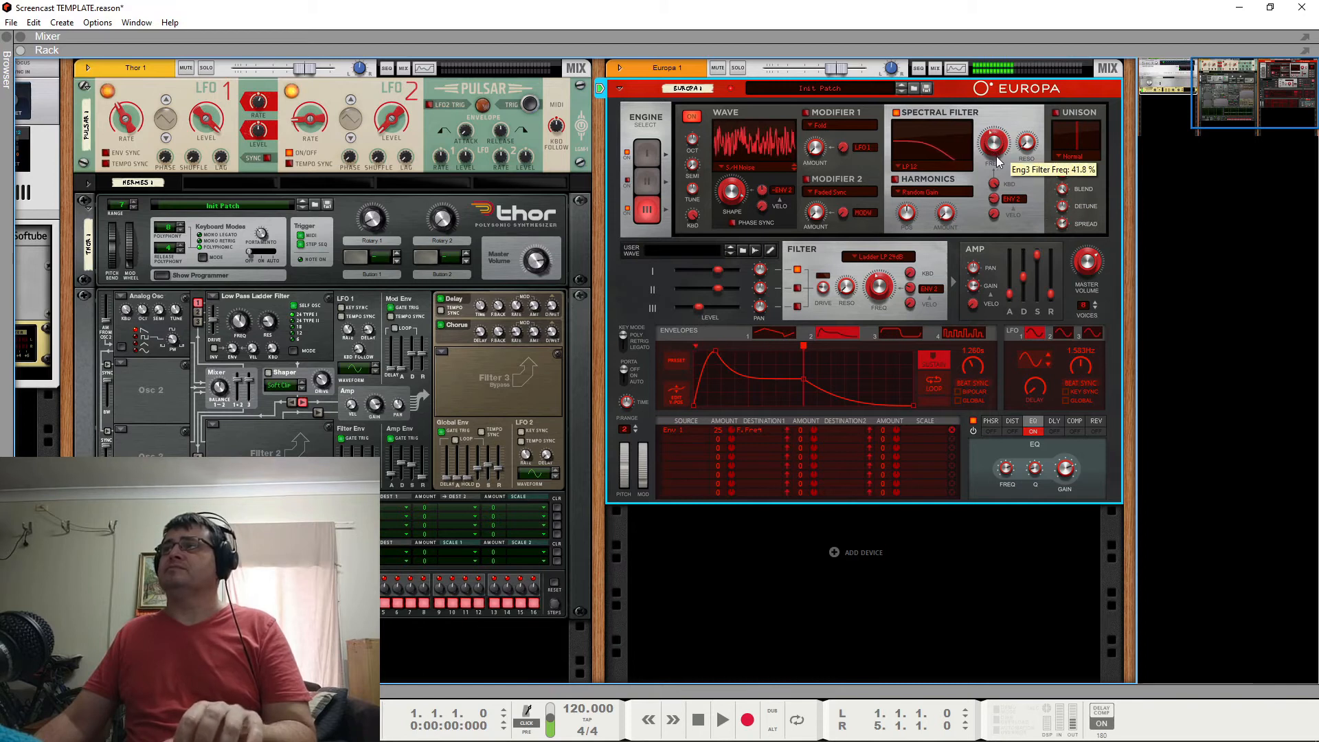
pyautogui.moveTo(1026, 148); pyautogui.dragTo(983, 177)
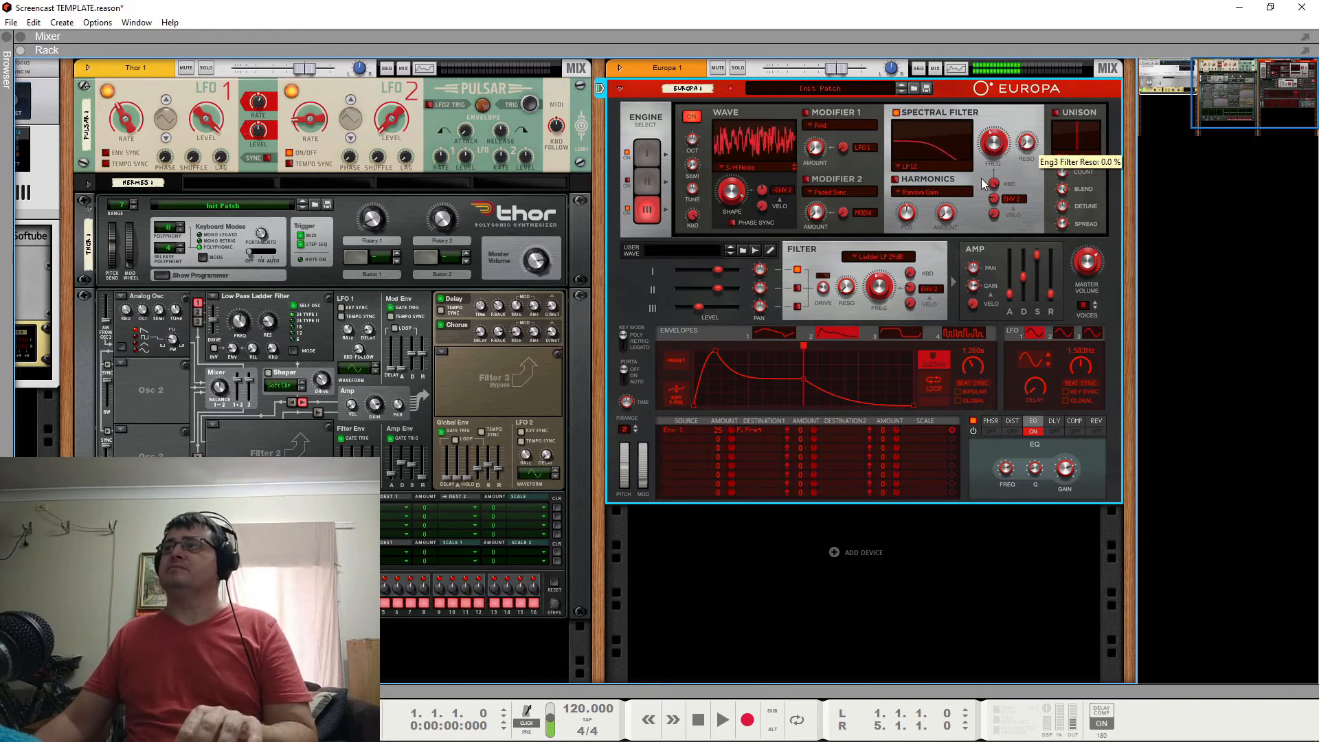
pyautogui.click(899, 169)
pyautogui.click(914, 204)
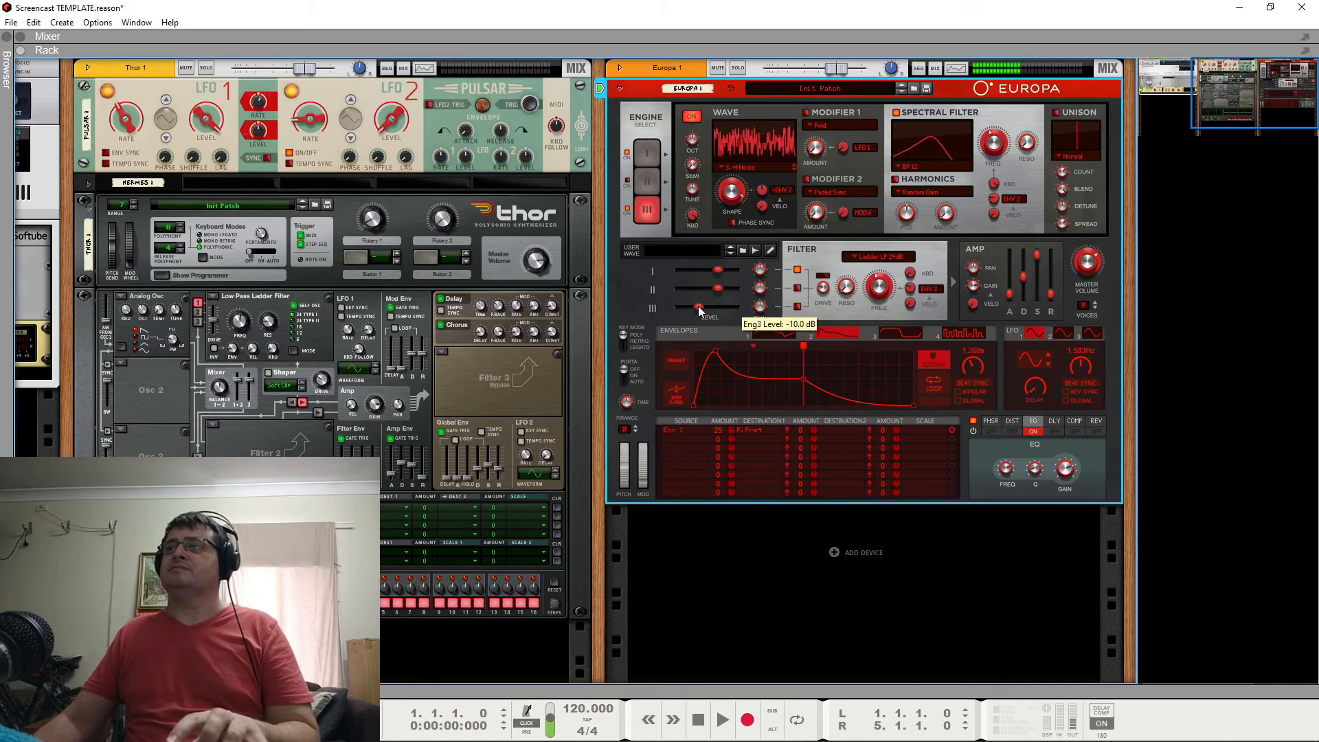
pyautogui.moveTo(698, 307); pyautogui.dragTo(691, 314)
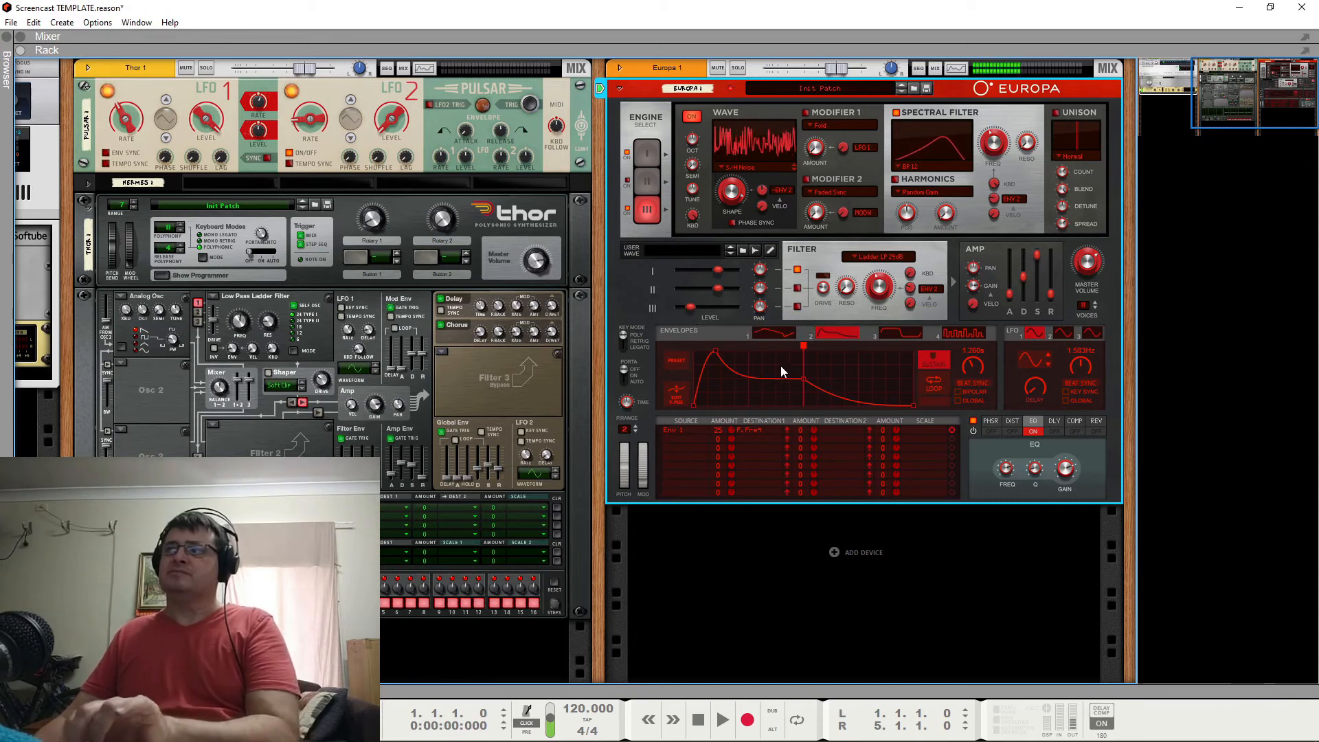
# Try moving Envelope 1's third point earlier along the falling slope, and return it close to its original position.
pyautogui.click(772, 335)
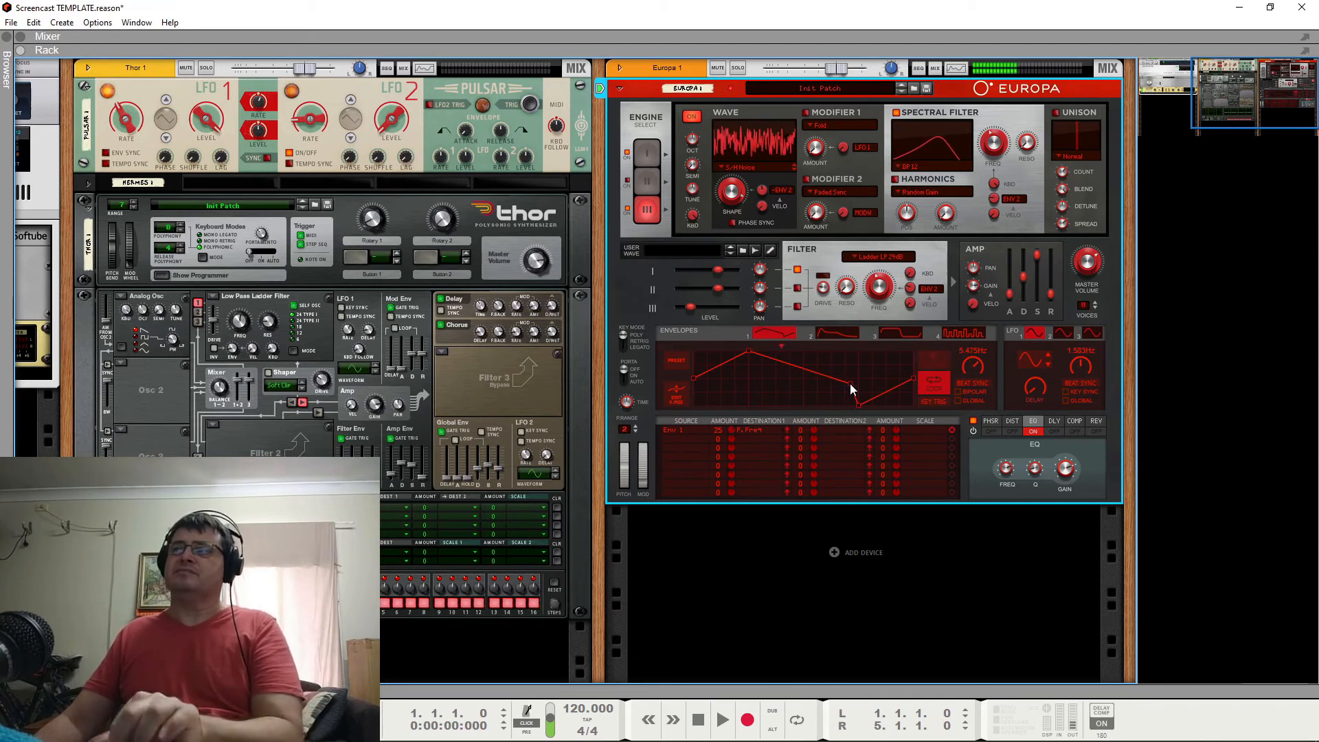
pyautogui.moveTo(850, 383); pyautogui.dragTo(819, 382)
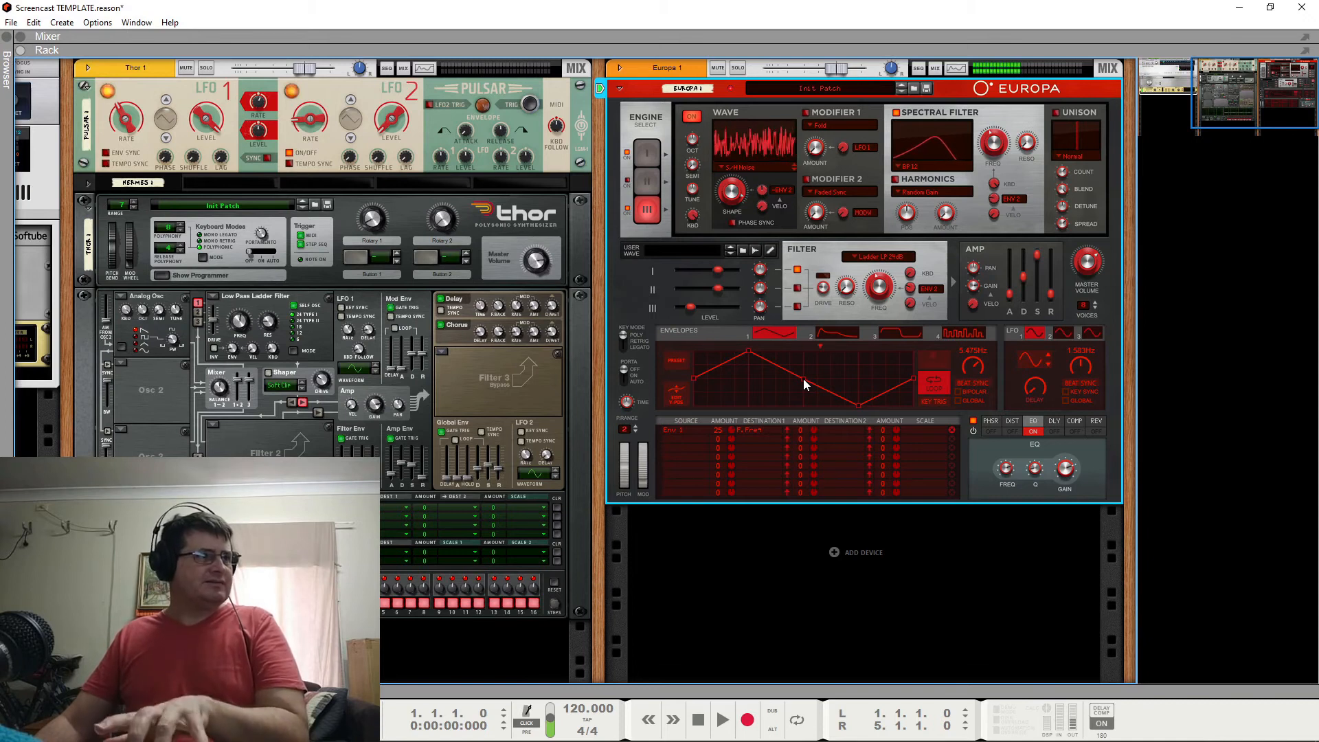
pyautogui.moveTo(815, 381); pyautogui.dragTo(840, 387)
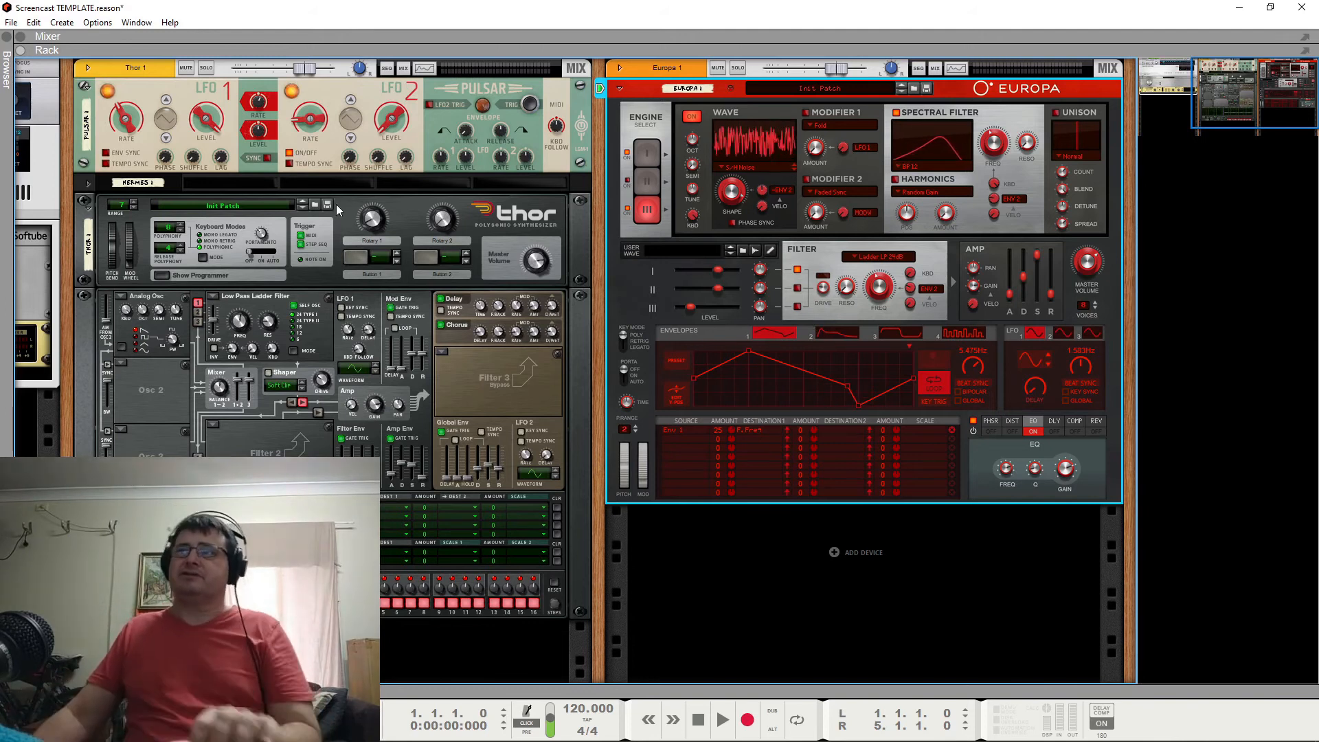
# Direct keyboard input to Thor and turn off LFO 2 on Pulsar.
pyautogui.click(70, 209)
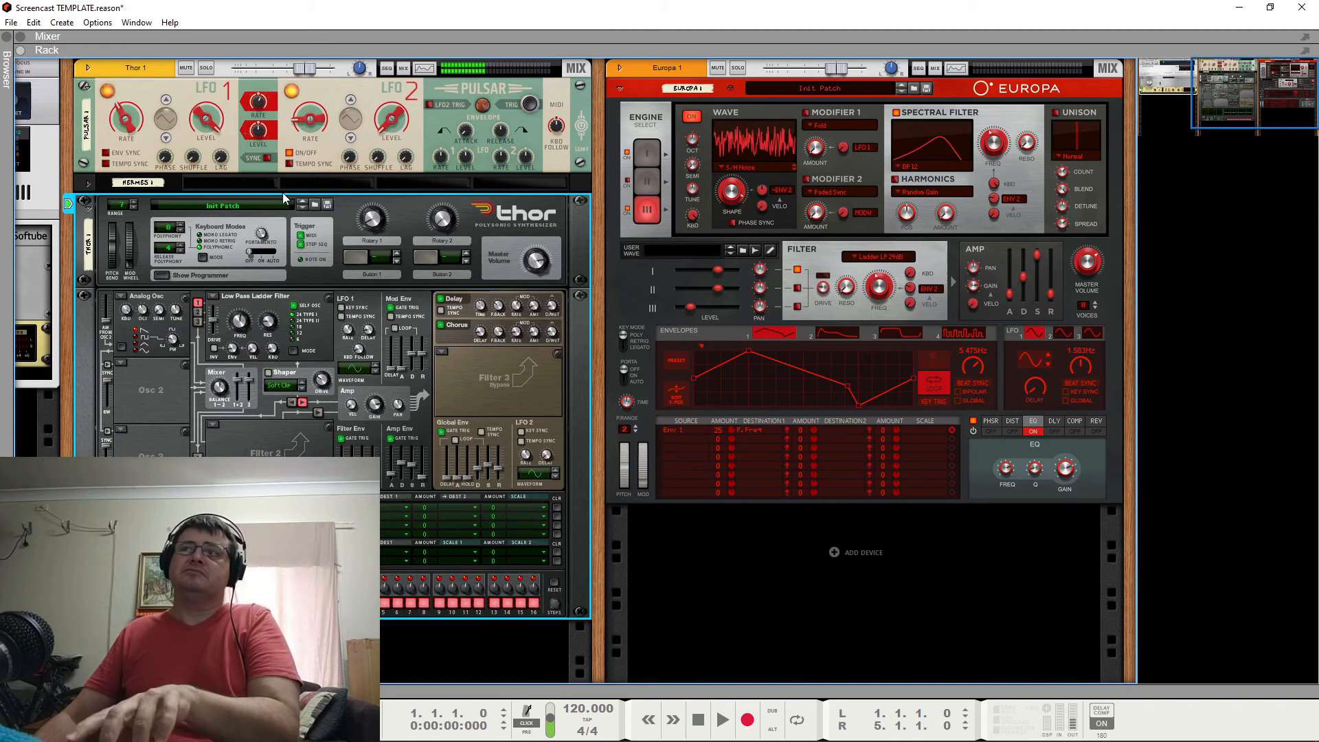
pyautogui.click(259, 103)
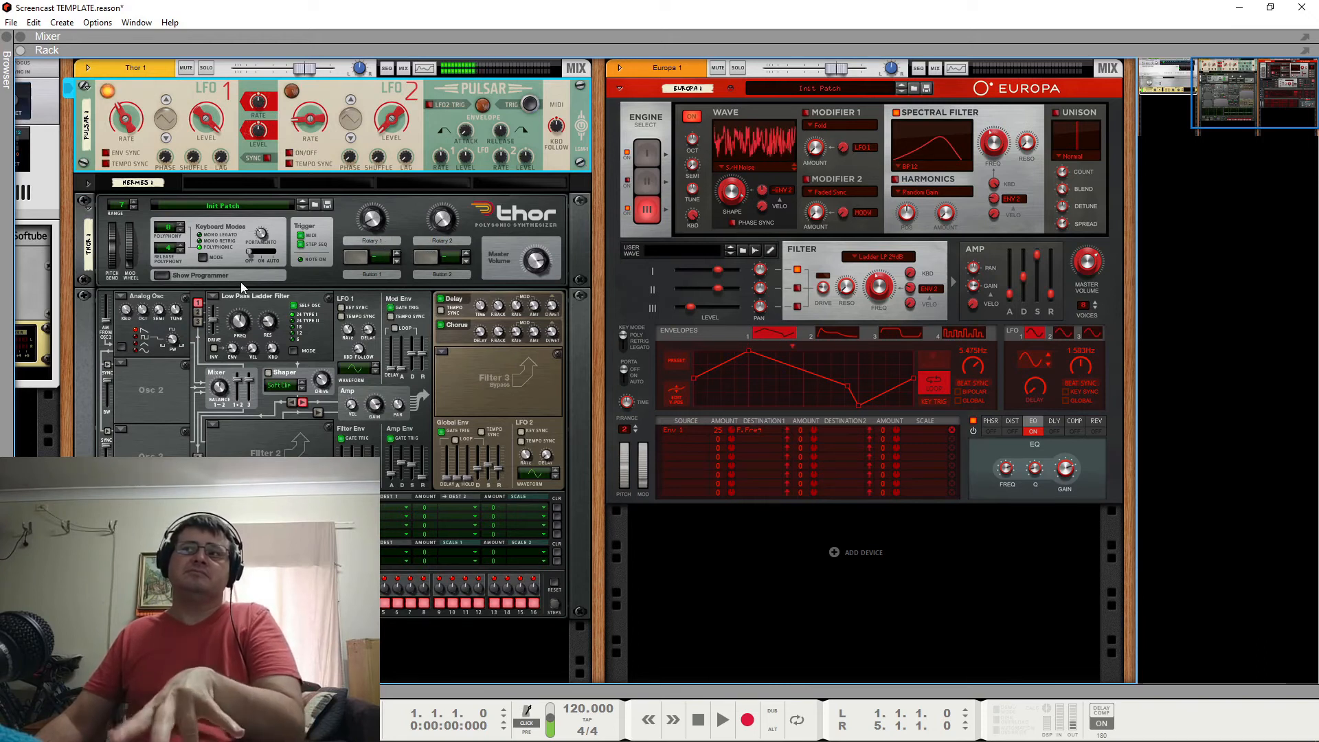
# Unfold the Hermes CV device and examine its cabling between Pulsar and Thor on the back of the rack.
pyautogui.click(88, 183)
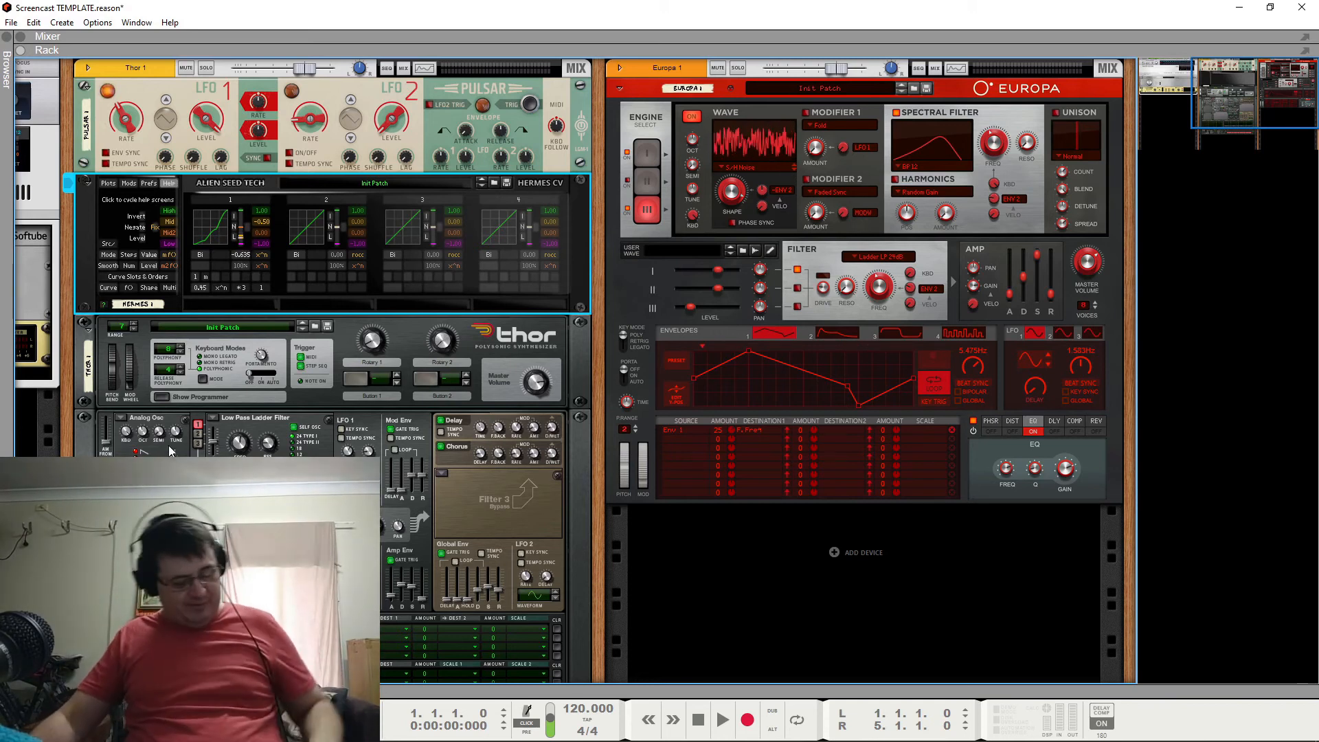
pyautogui.press('Tab')
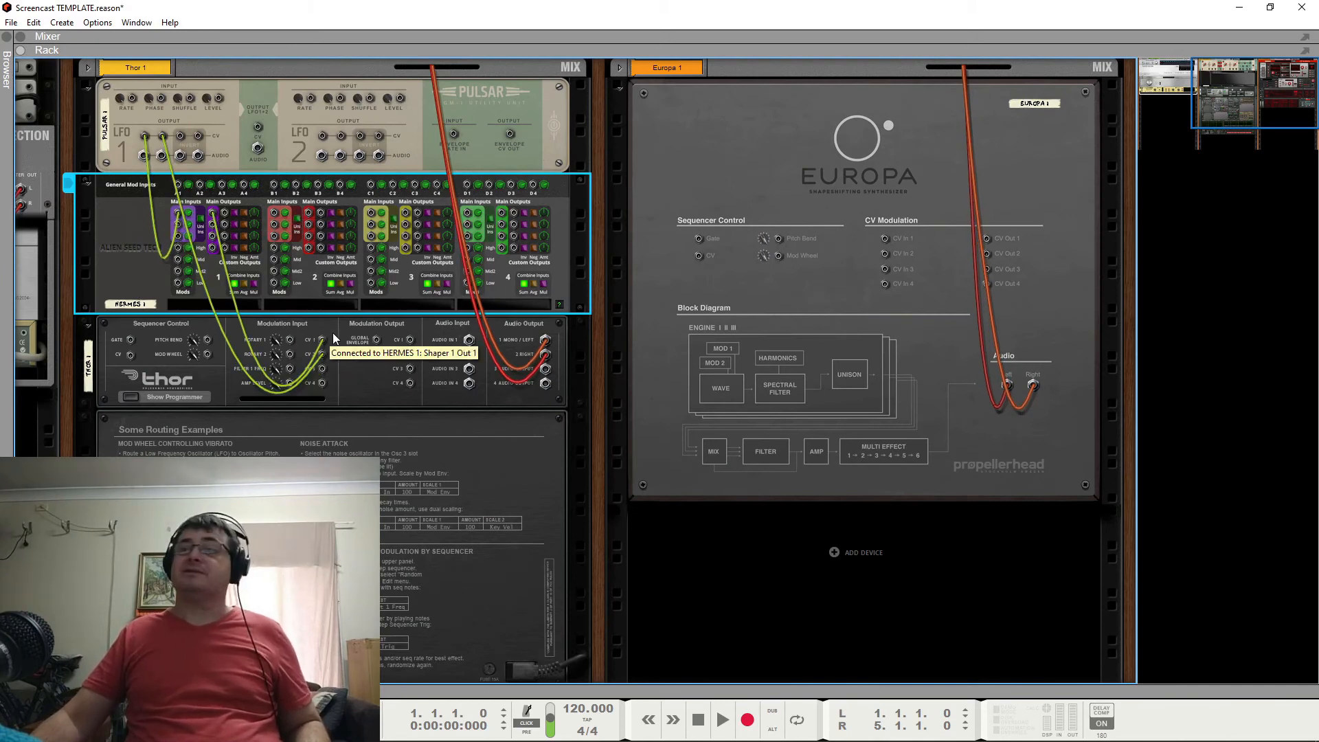
pyautogui.press('Tab')
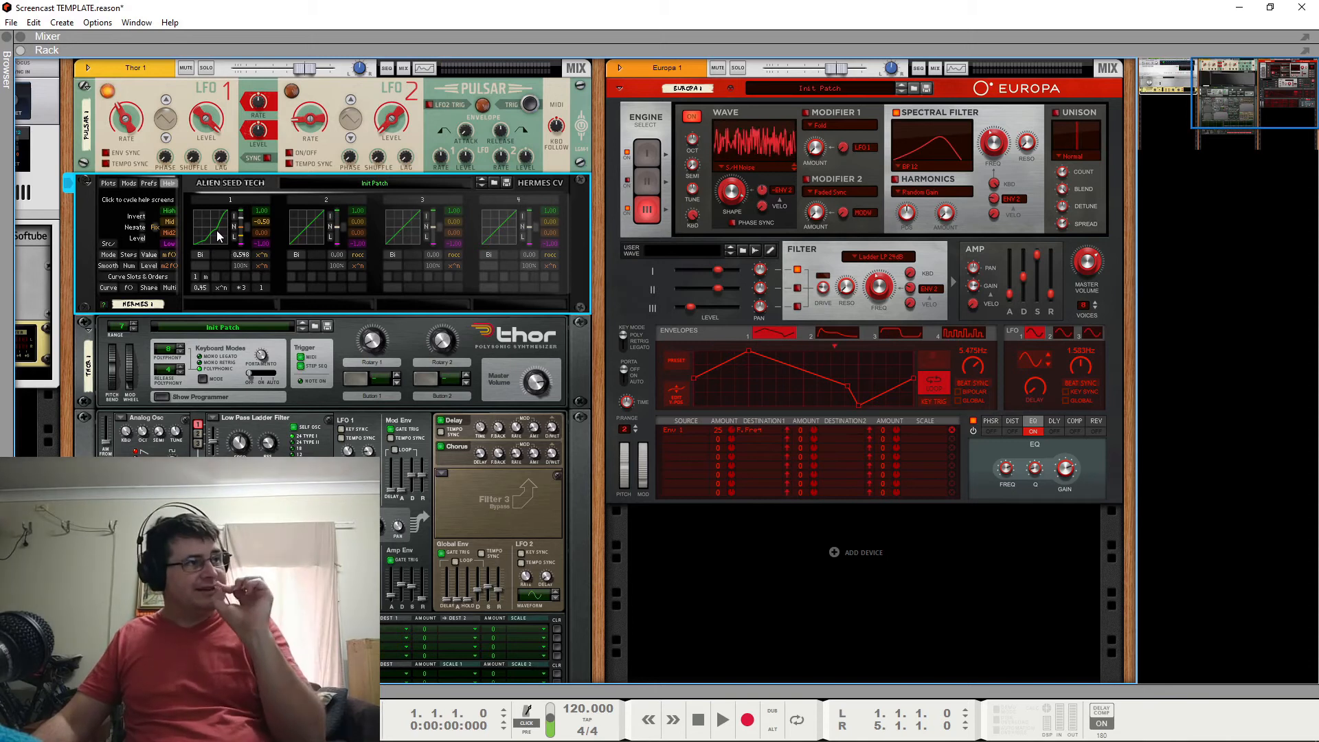
# Fold the Pulsar and Hermes CV devices and direct keyboard input to Europa.
pyautogui.click(85, 87)
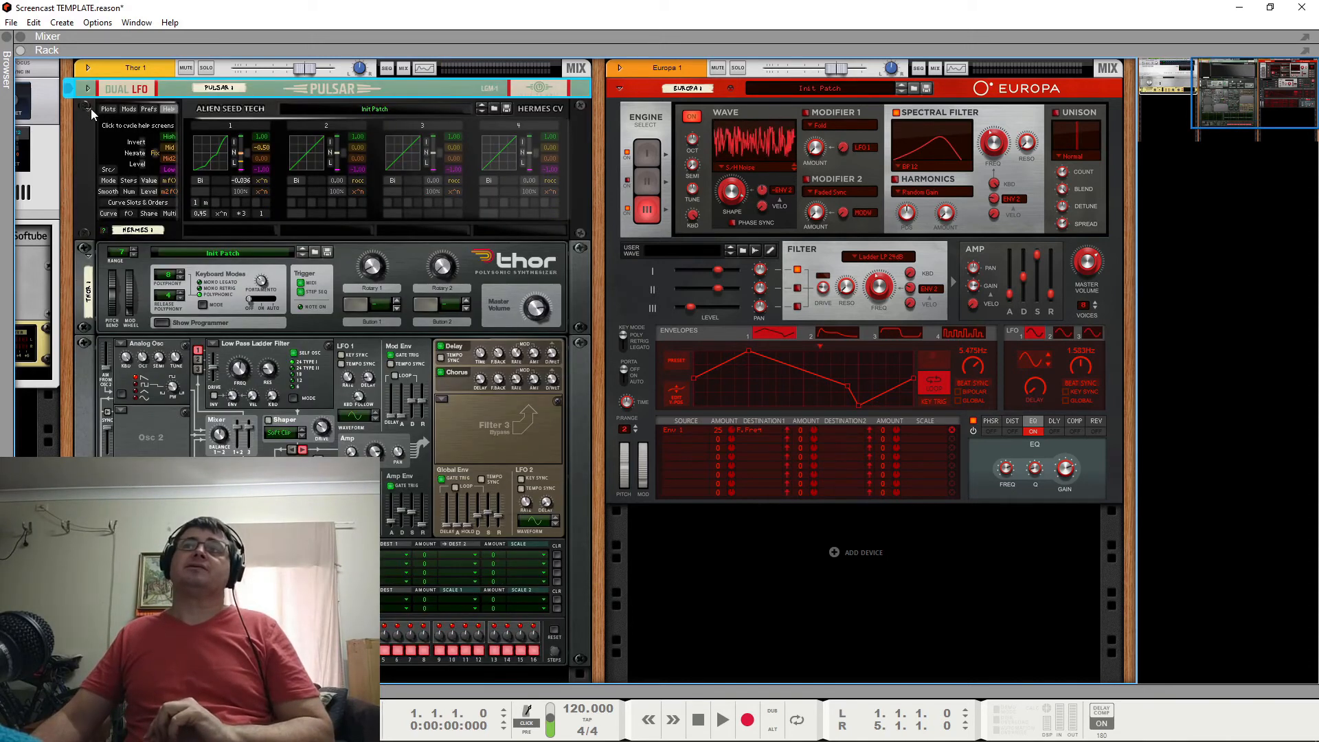
pyautogui.click(88, 108)
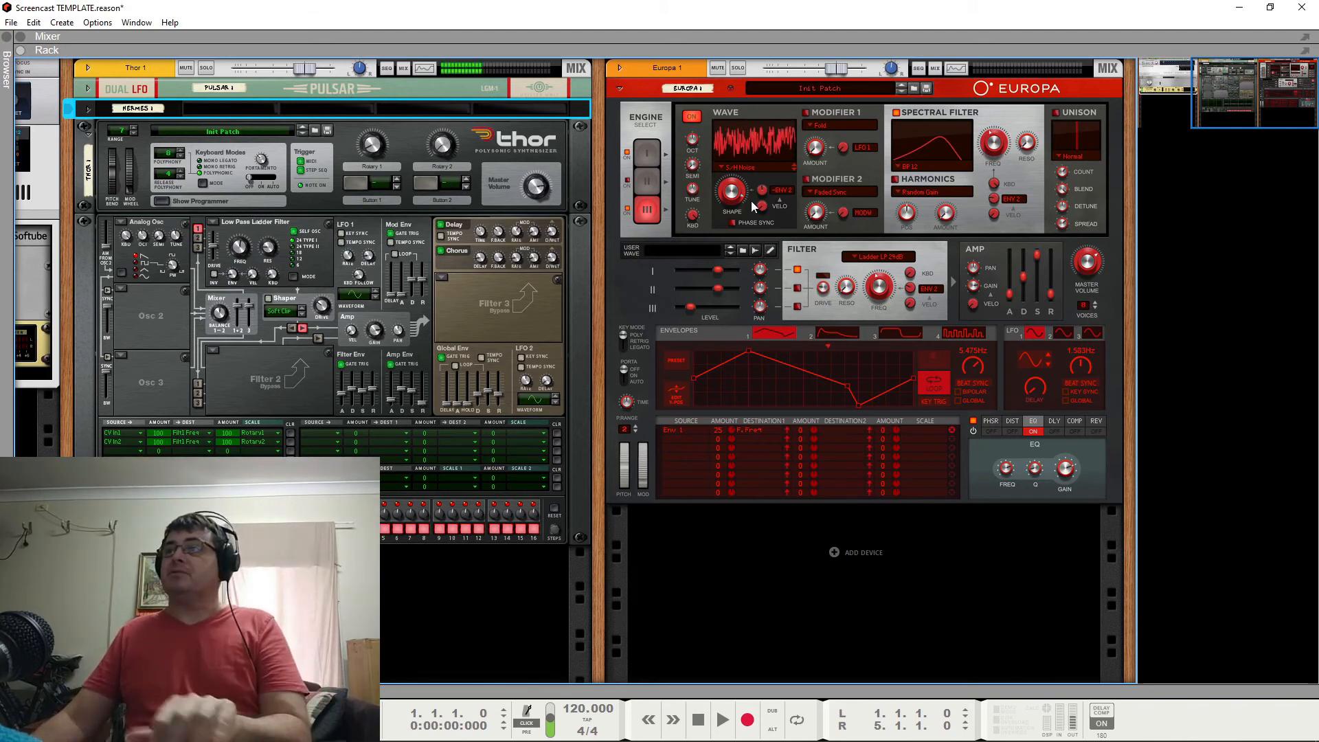
pyautogui.click(602, 92)
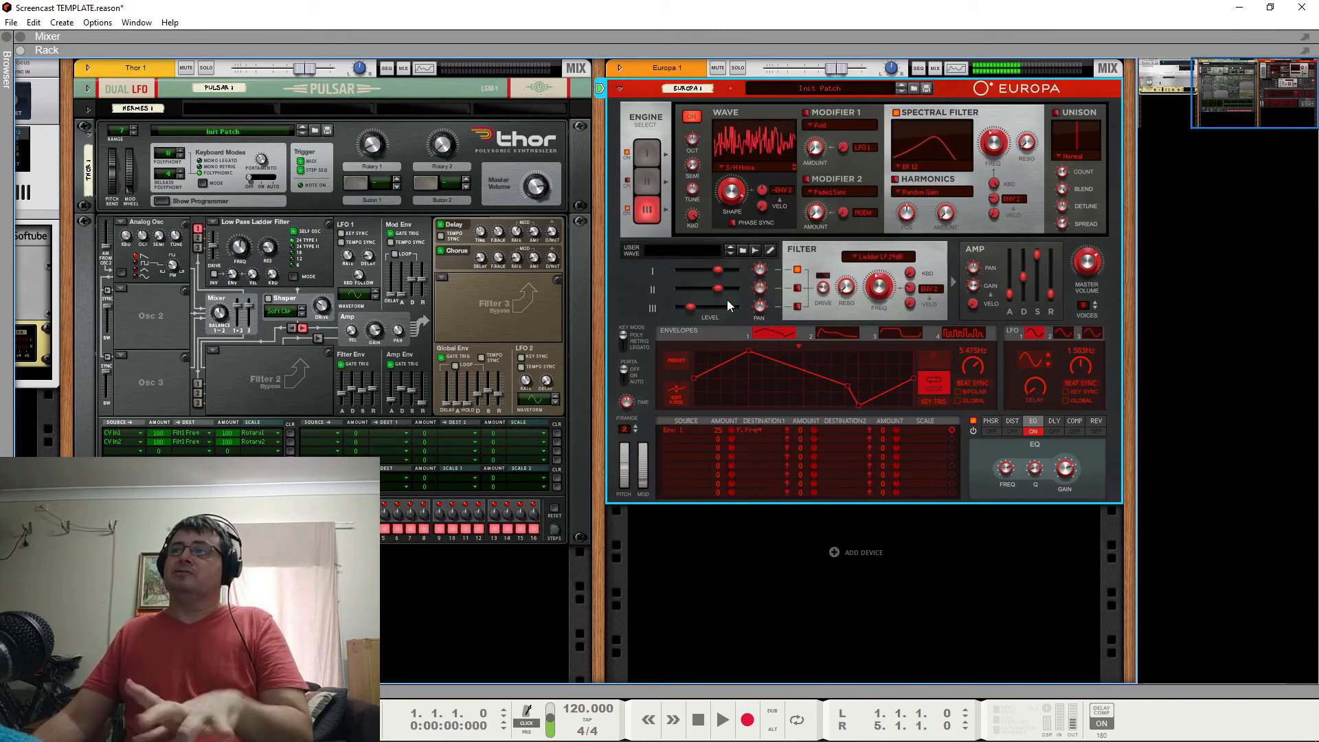
# Toggle Engine 3 off and on to compare the patch with and without the noise layer.
pyautogui.click(643, 209)
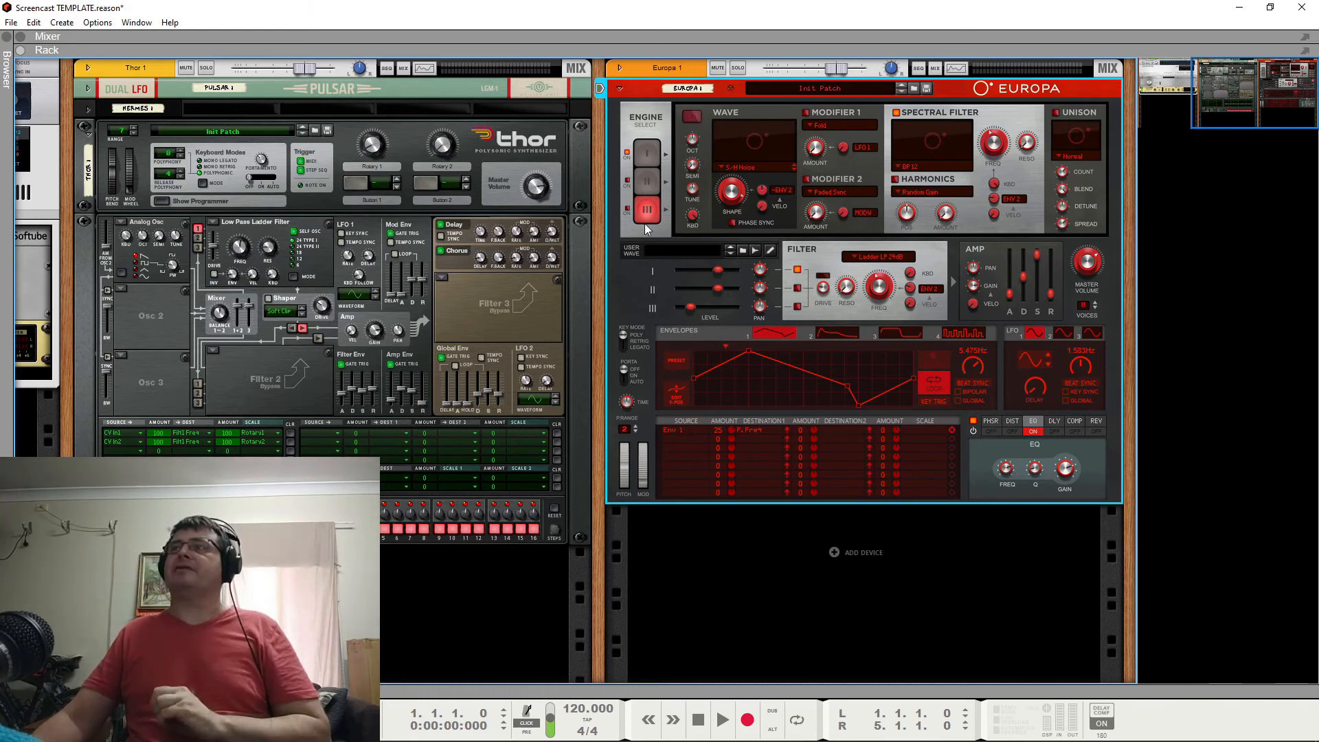
pyautogui.click(628, 210)
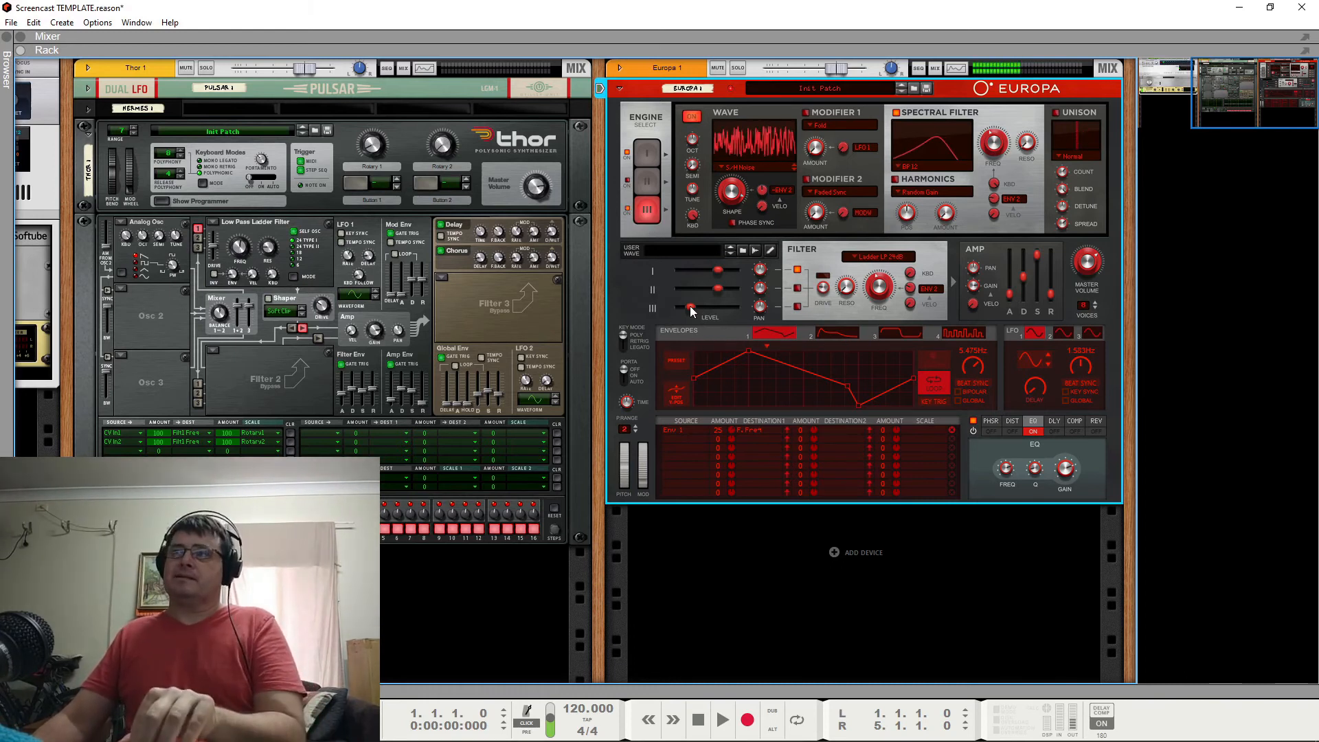
# Lower Engine 3's level slightly and adjust its spectral filter frequency.
pyautogui.moveTo(687, 310); pyautogui.dragTo(688, 311)
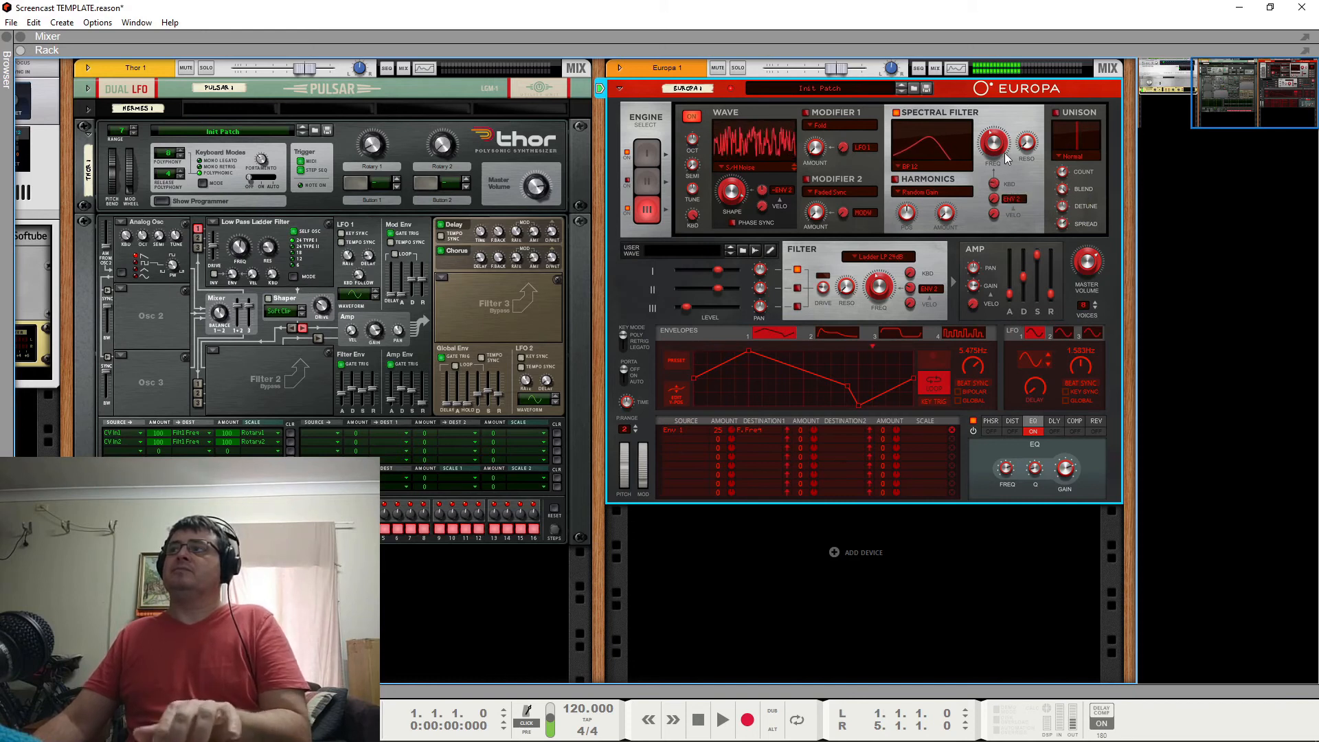
pyautogui.moveTo(1002, 150); pyautogui.dragTo(1017, 129)
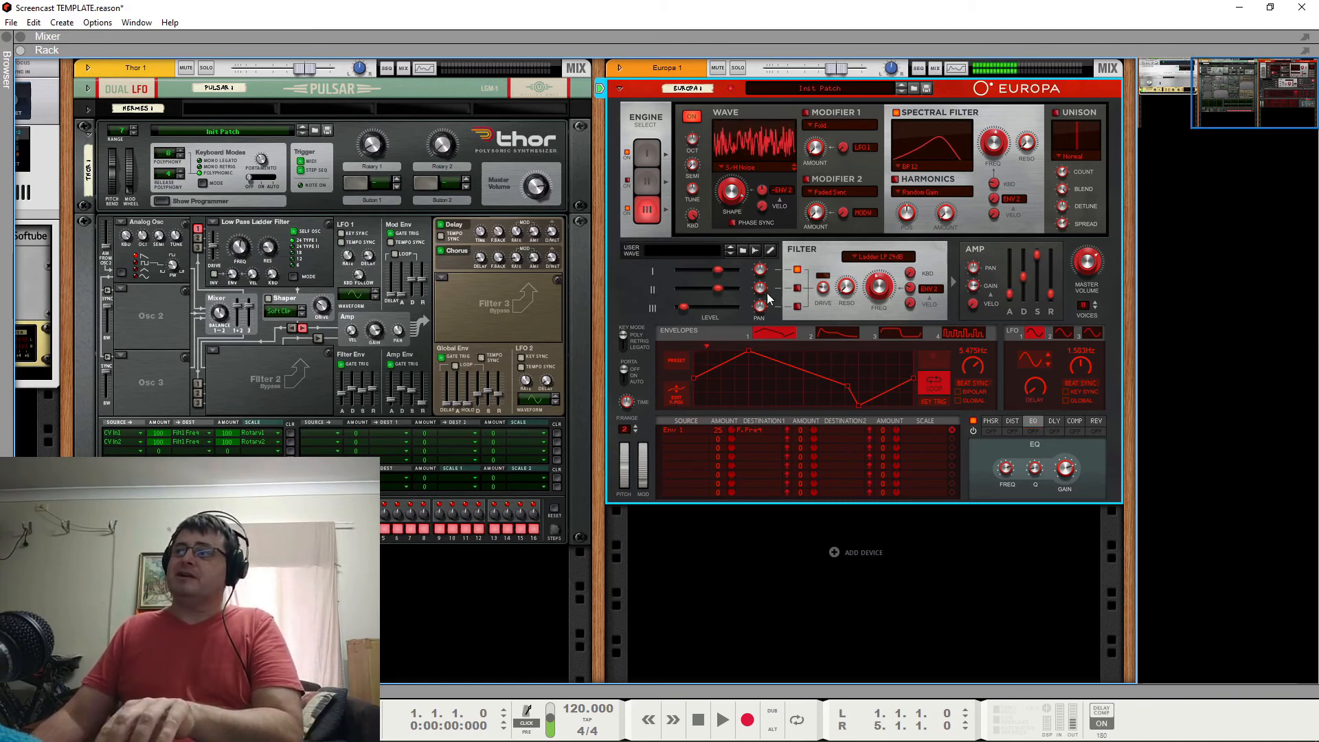
# Compare the sound with Engine 3 off and on again, and raise the engine's level slightly.
pyautogui.click(646, 215)
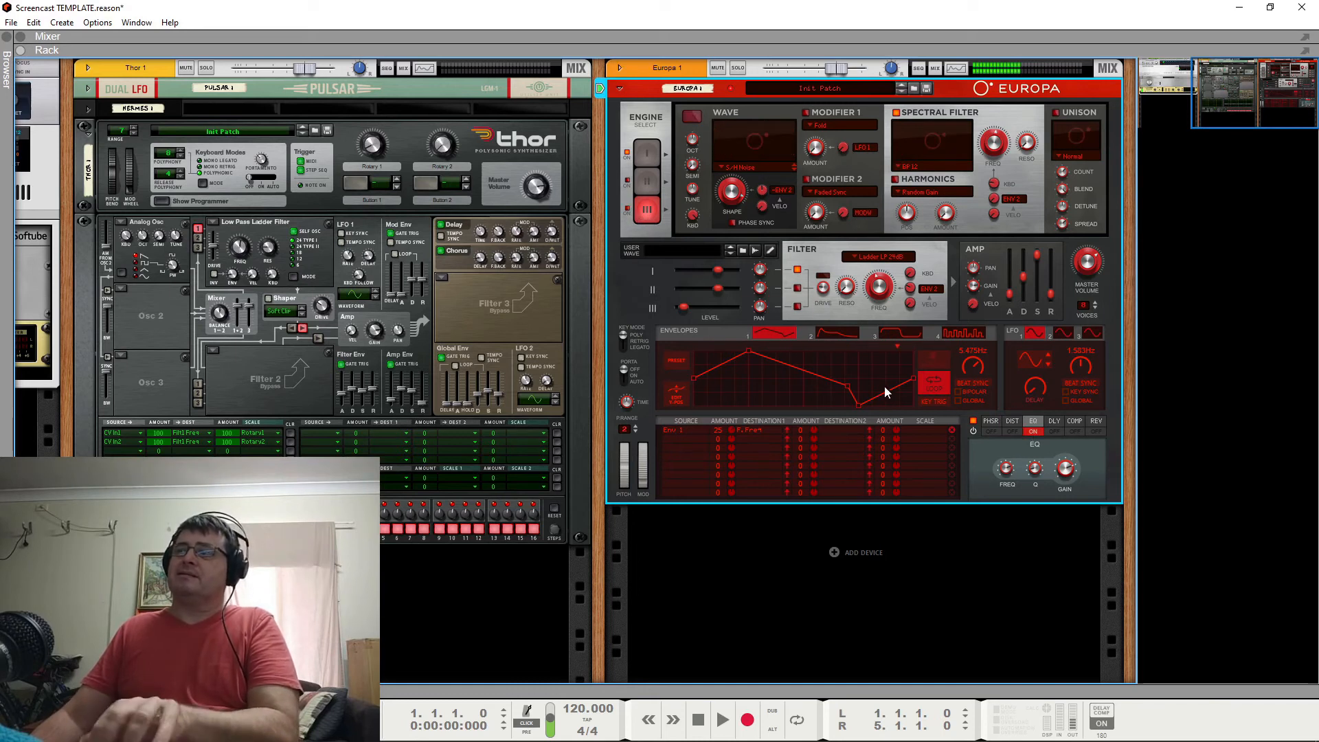
pyautogui.click(629, 209)
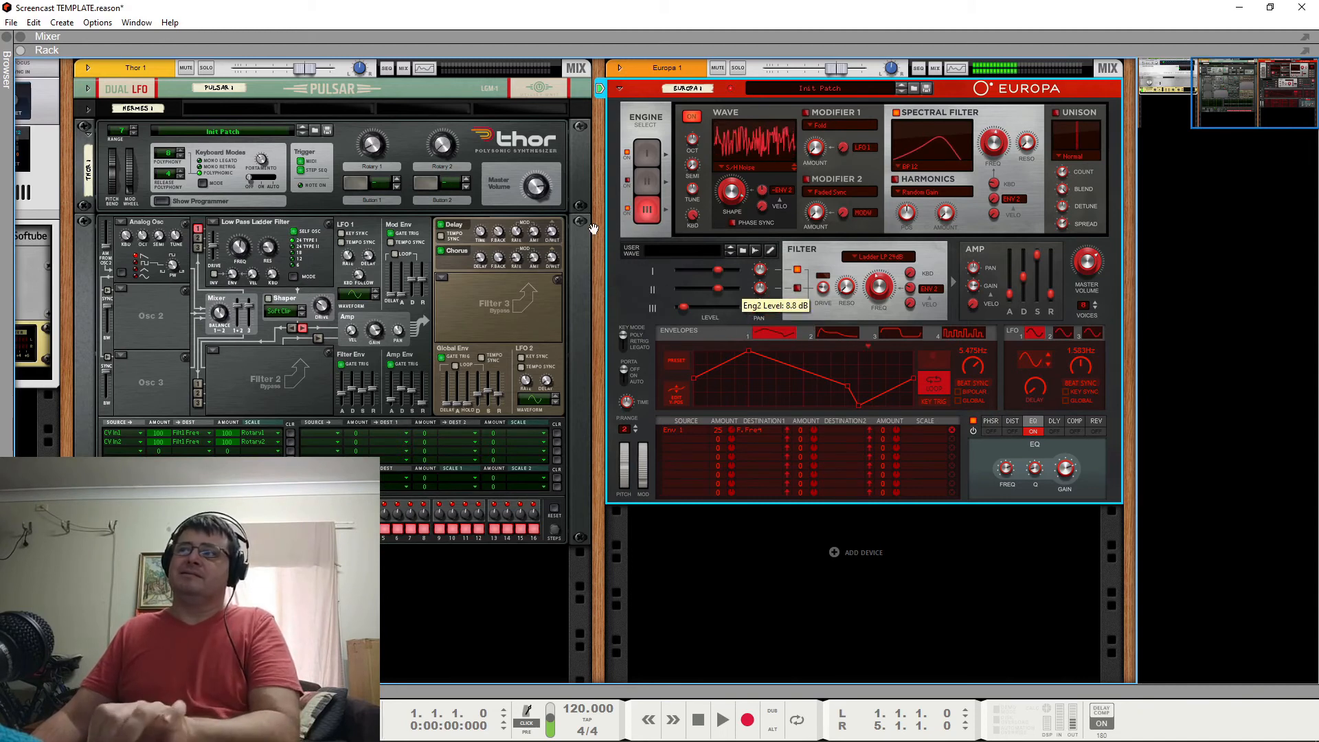
pyautogui.moveTo(686, 307); pyautogui.dragTo(689, 309)
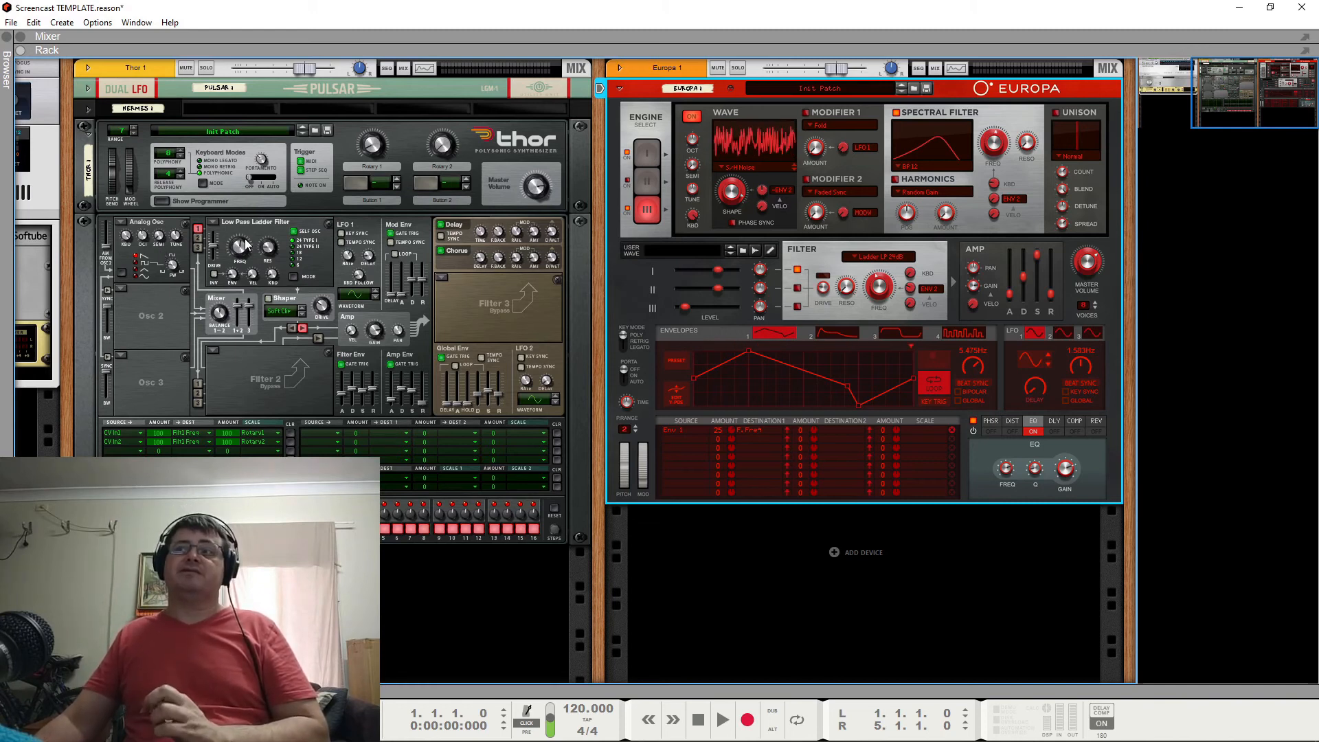
pyautogui.moveTo(245, 239)
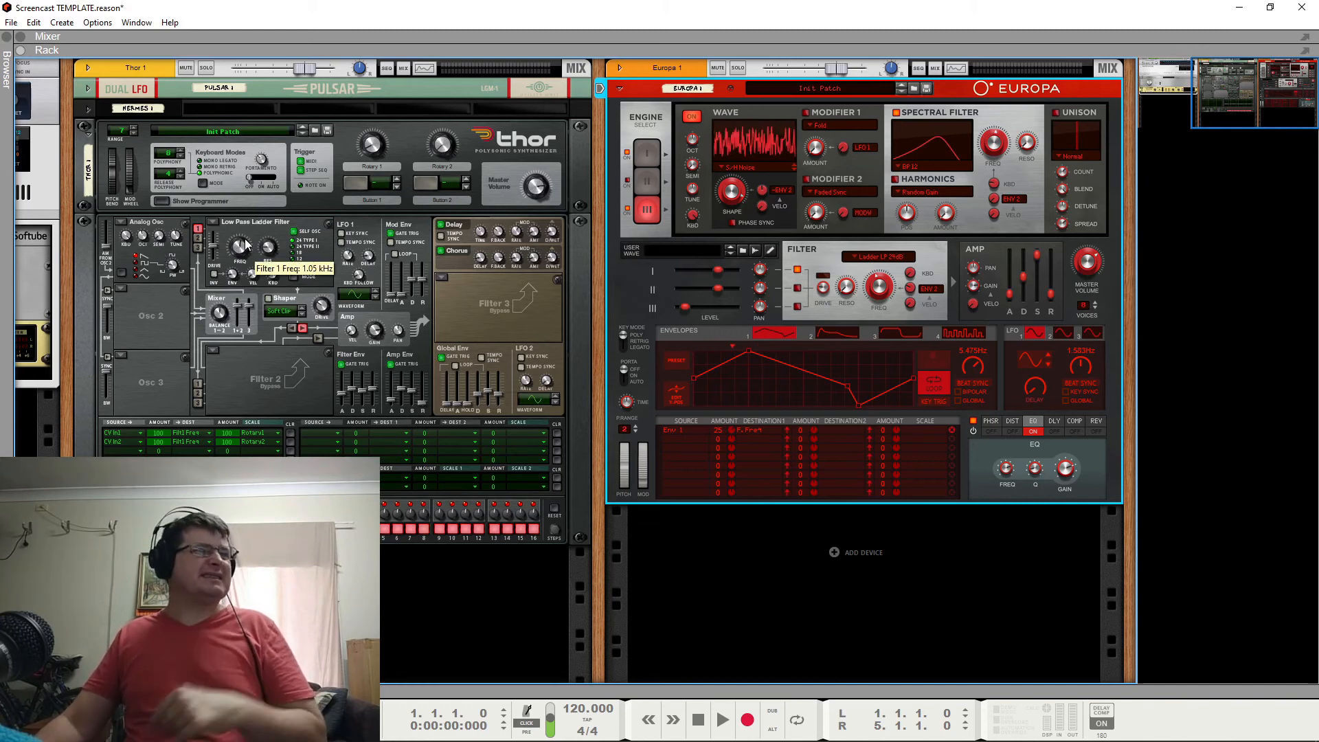
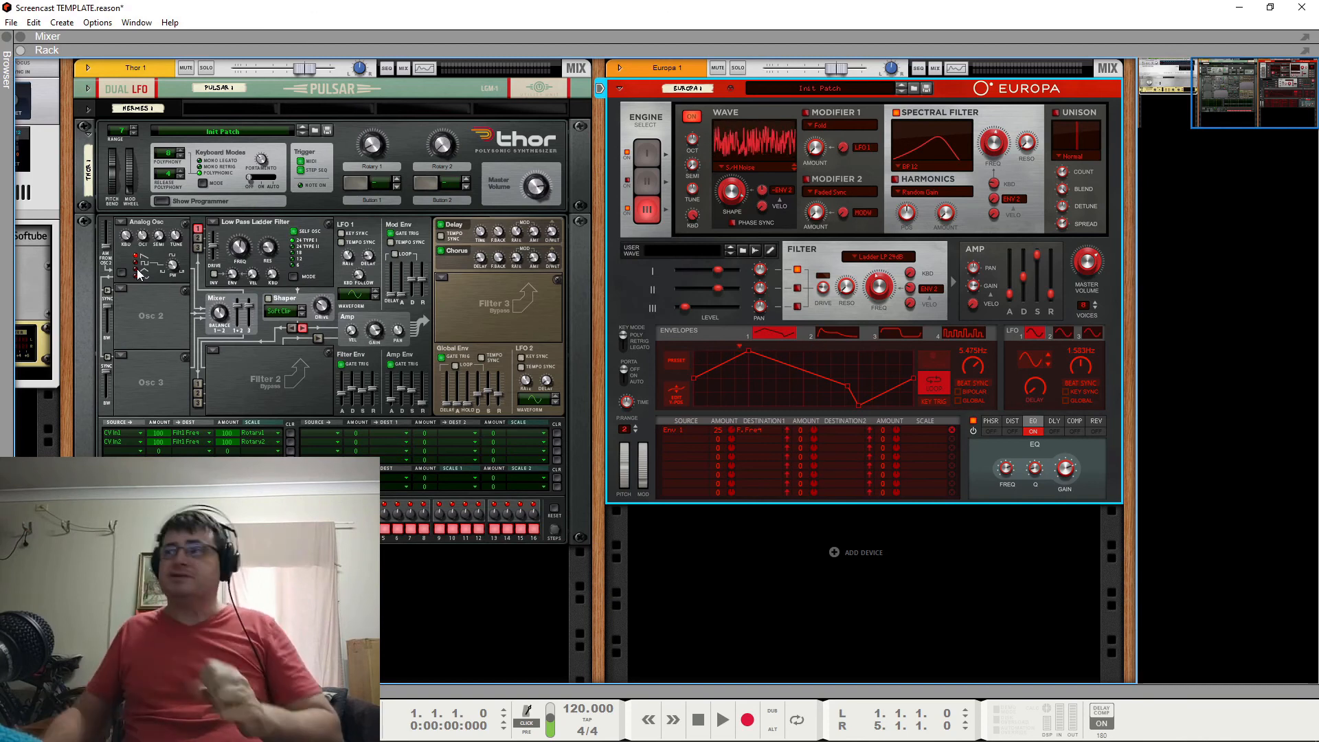
# Compare Engine 1 with Modifier 1 bypassed, sweeping its Shape up to 100% and back before re-enabling the modifier.
pyautogui.click(649, 154)
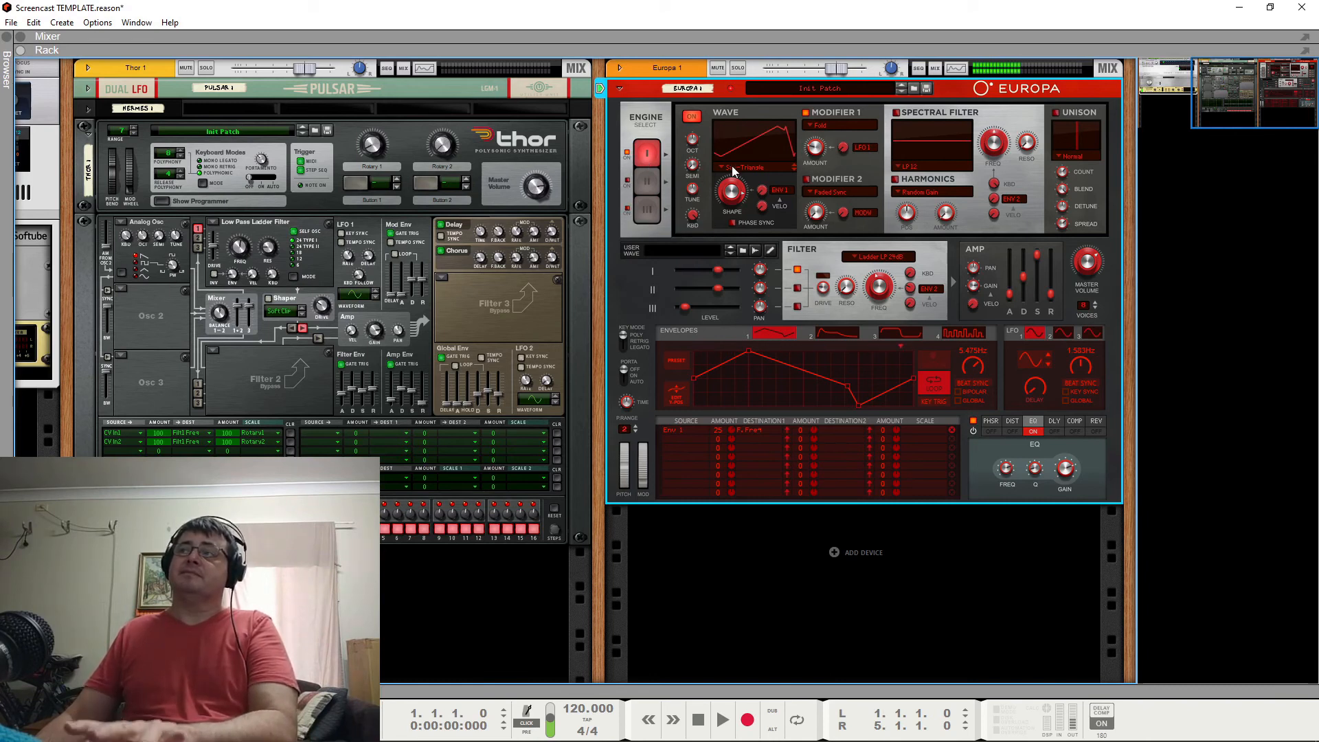
pyautogui.click(807, 114)
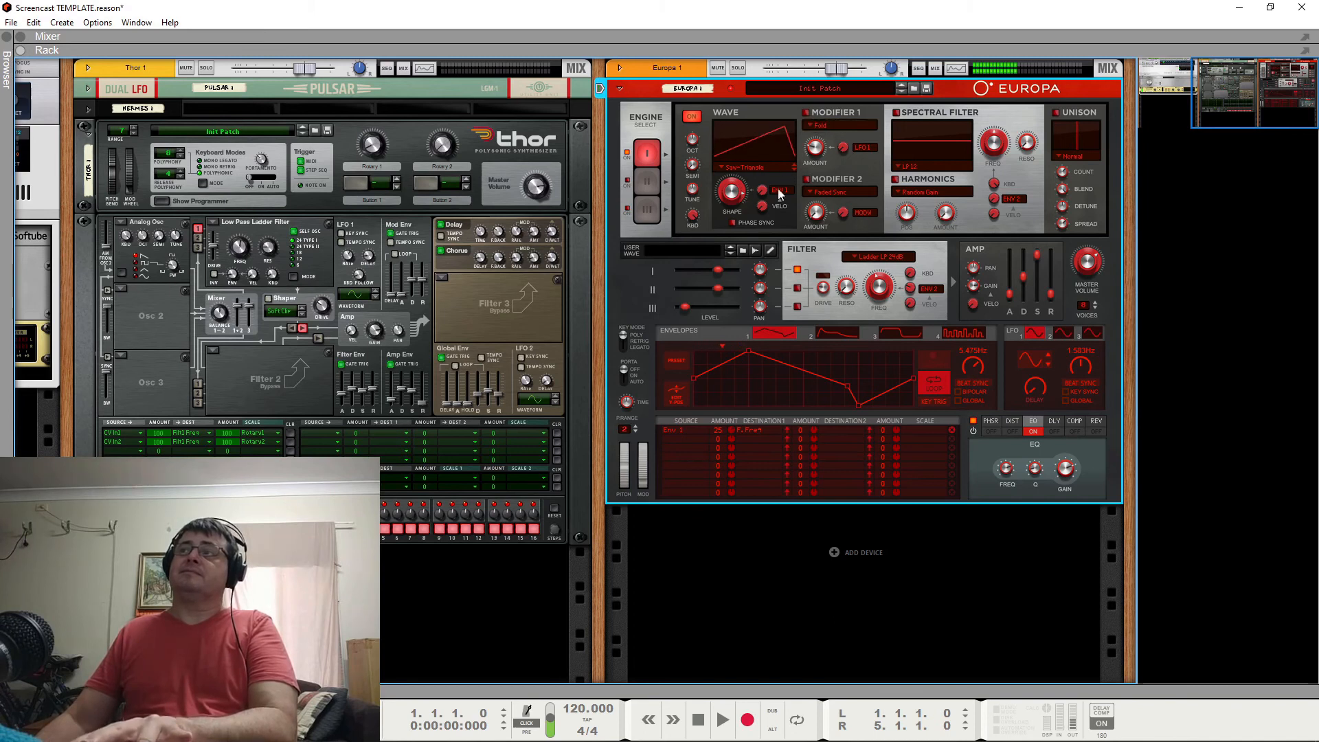
pyautogui.moveTo(737, 199); pyautogui.dragTo(746, 134)
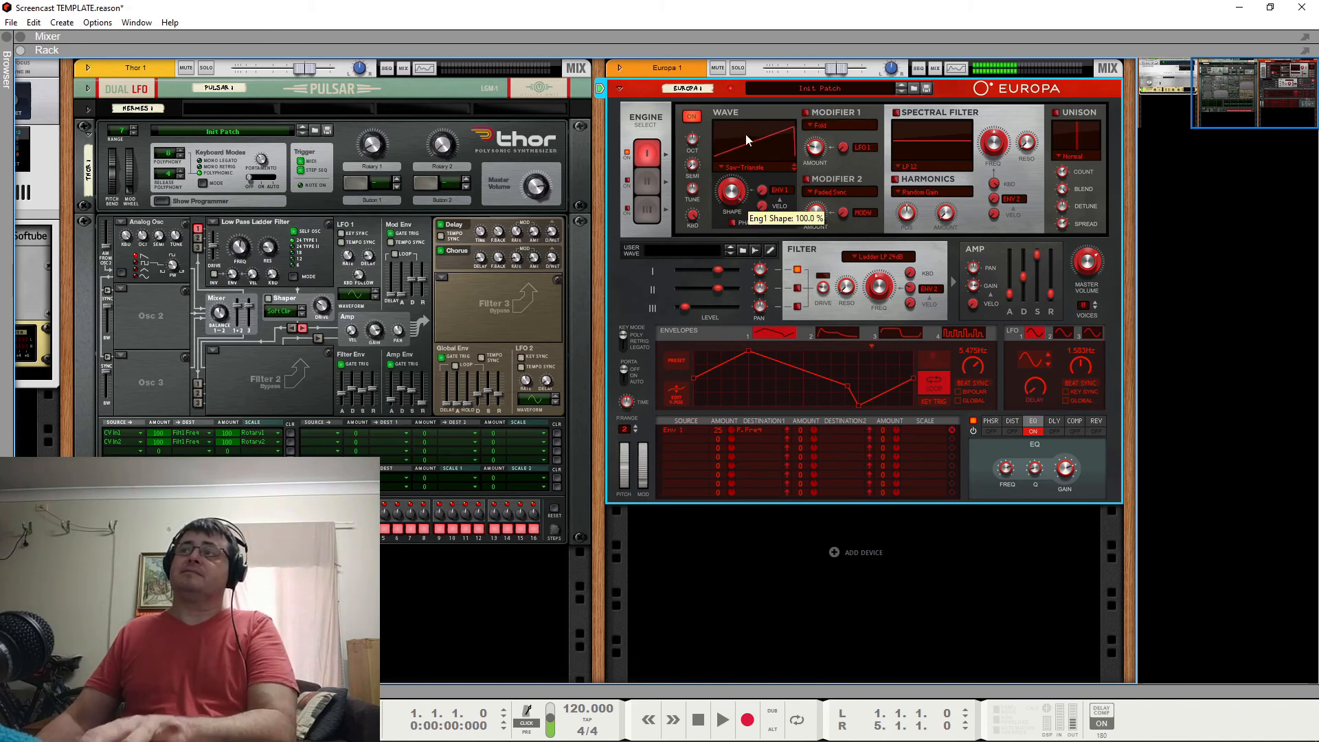
pyautogui.moveTo(746, 136); pyautogui.dragTo(741, 185)
pyautogui.click(807, 114)
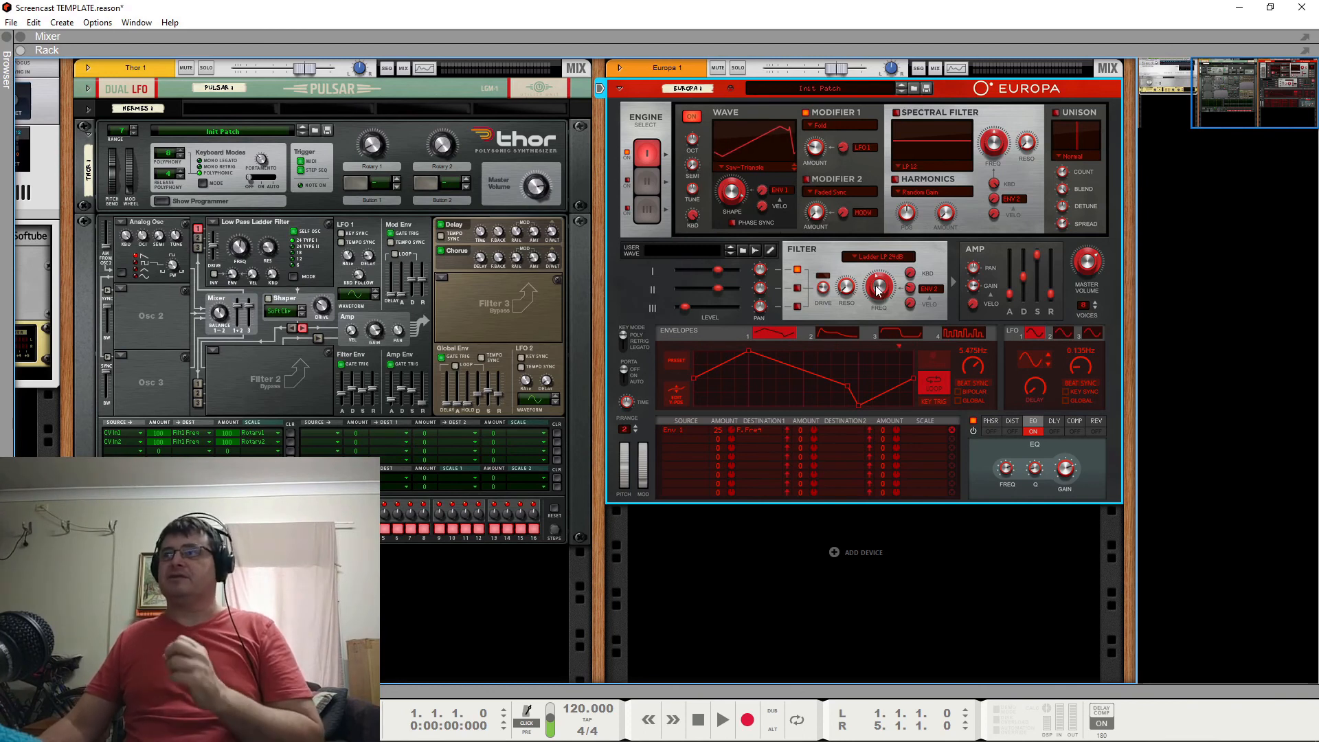
pyautogui.moveTo(878, 290)
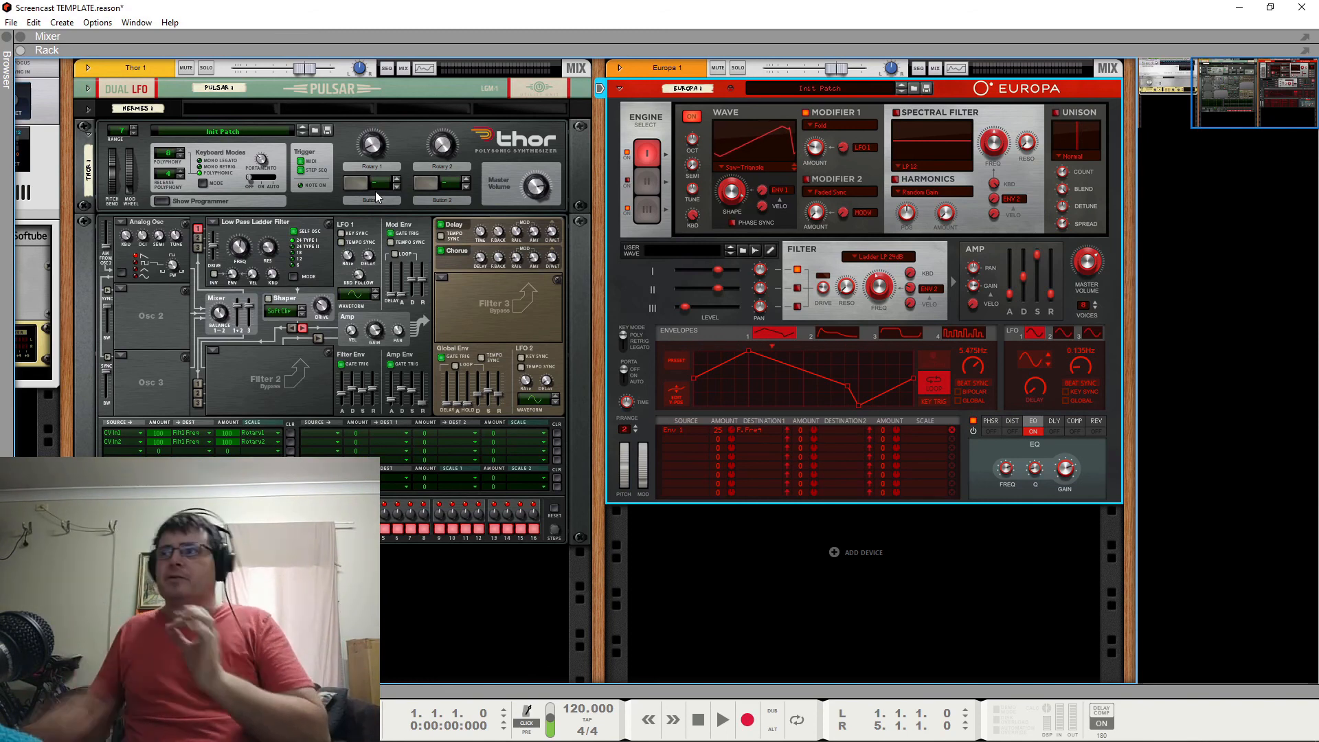
# Unfold the Hermes CV device and direct keyboard input to Thor.
pyautogui.click(92, 110)
pyautogui.click(89, 107)
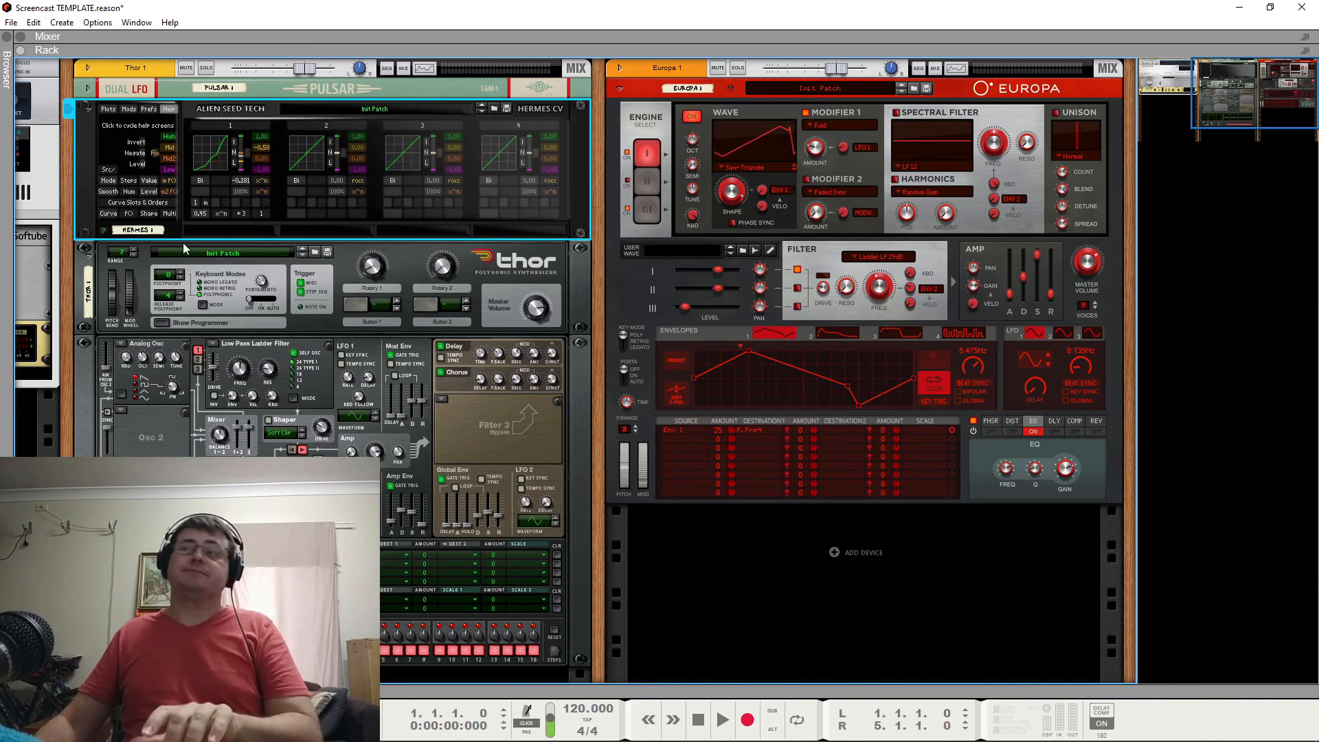
pyautogui.click(69, 255)
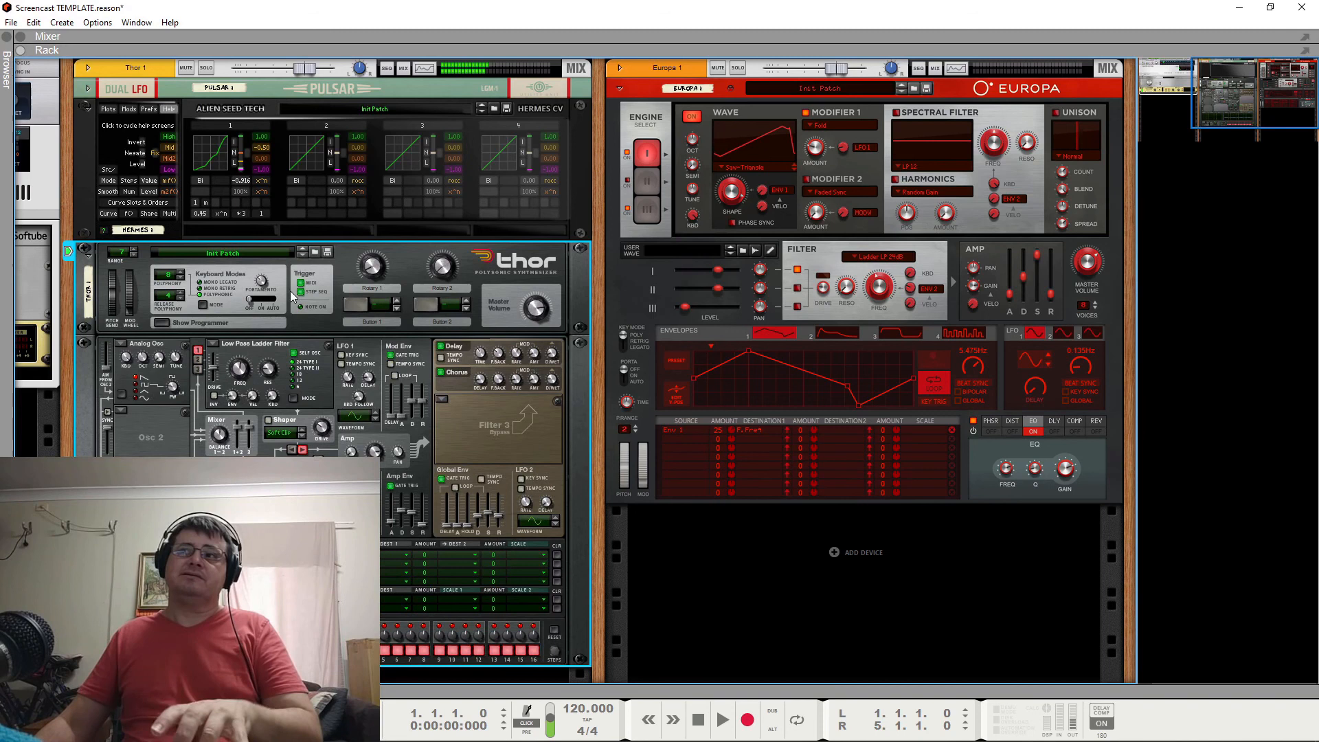
# Set Thor's Rotary 2 and Rotary 1 to 10 each.
pyautogui.moveTo(447, 274); pyautogui.dragTo(445, 262)
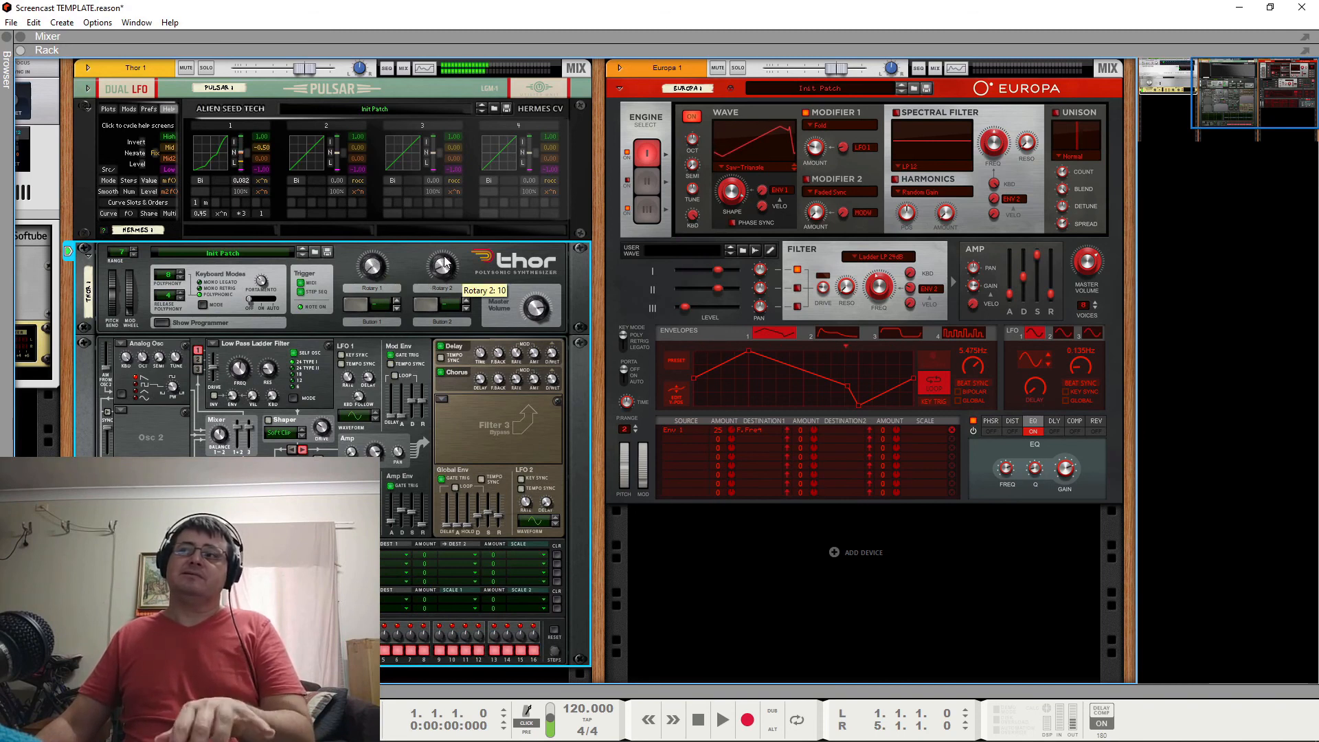
pyautogui.moveTo(380, 269); pyautogui.dragTo(382, 257)
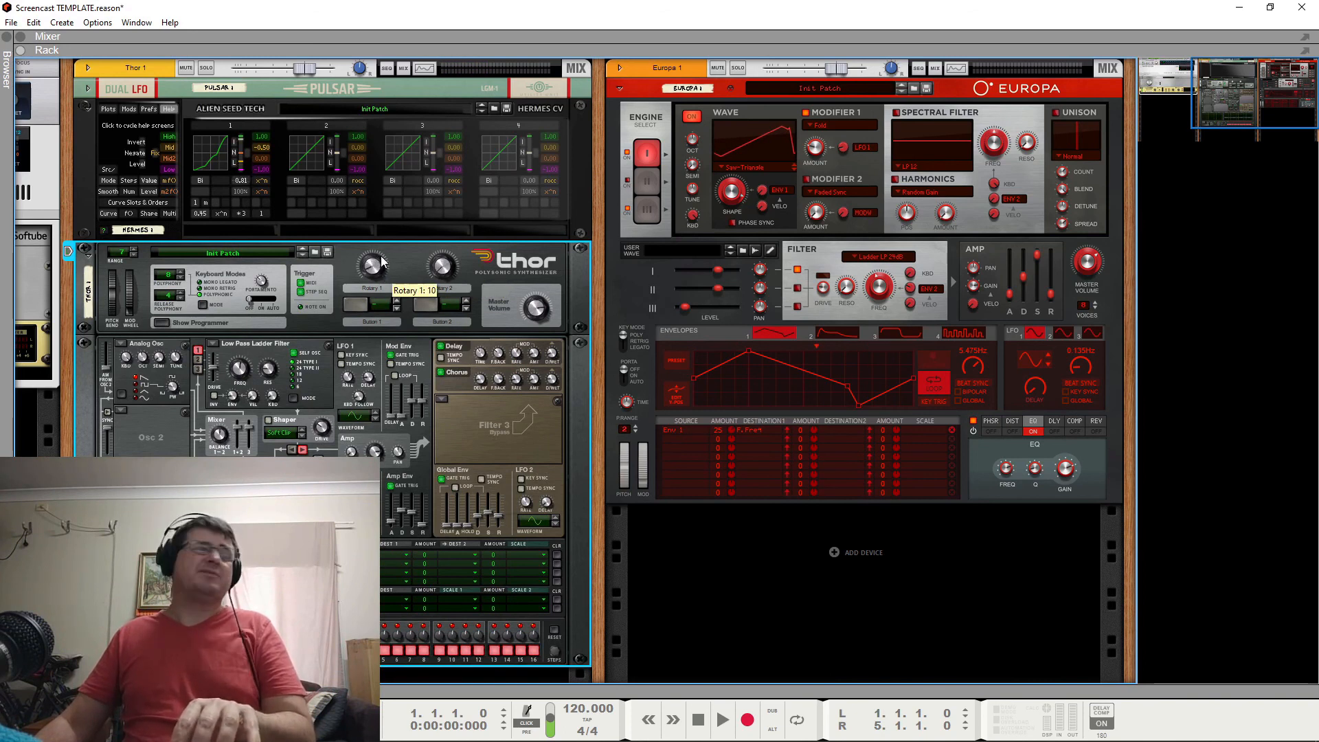